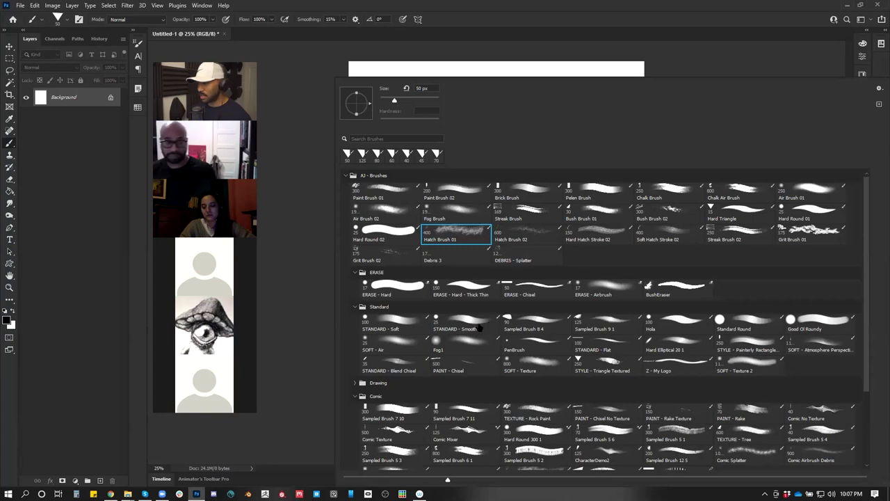
- Choose the STANDARD - Smooth brush, sketch a pointed helmet outline in the canvas's upper half, and flip the canvas horizontally
click(478, 321)
click(708, 71)
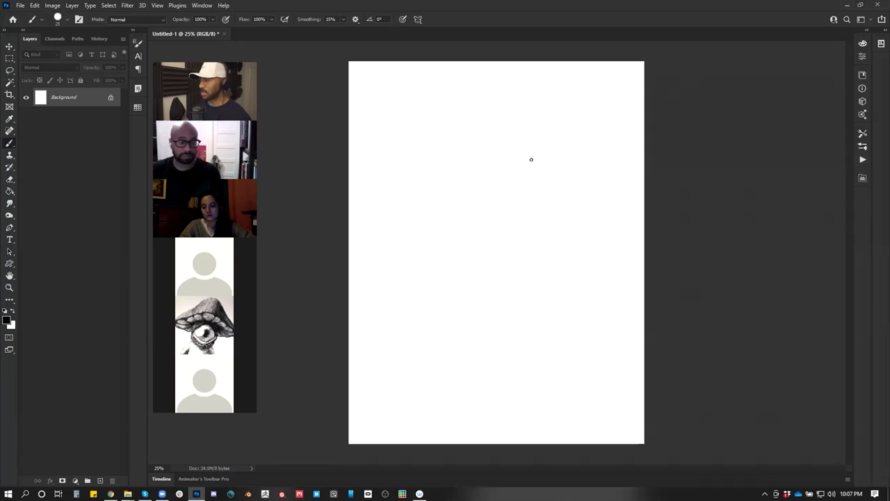
mouse_move(530, 89)
mouse_down()
mouse_move(429, 110)
mouse_move(431, 124)
mouse_move(467, 99)
mouse_move(422, 187)
mouse_move(458, 225)
mouse_move(462, 192)
mouse_move(449, 180)
mouse_move(515, 126)
mouse_up()
key(bracketright)
key(bracketright)
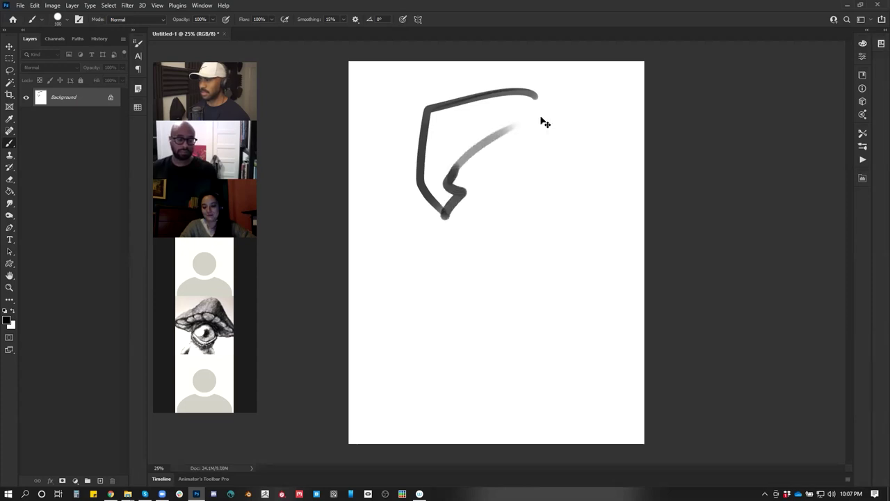
key(ctrl+shift+h)
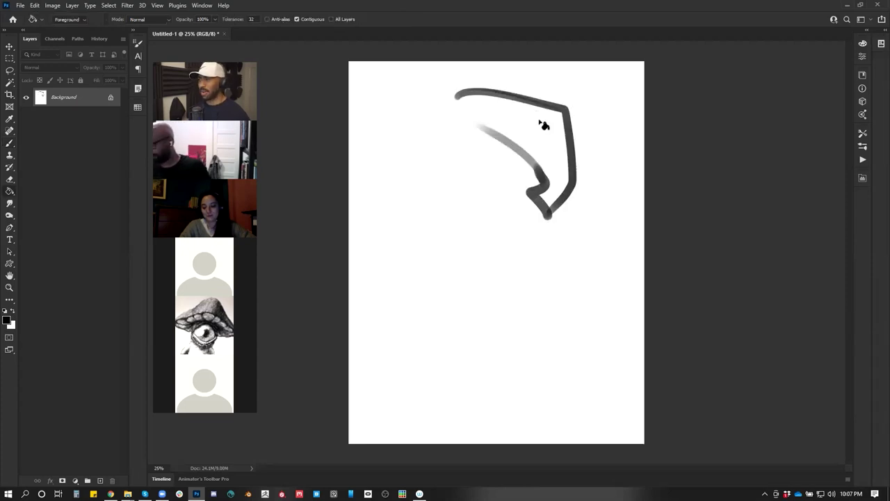
- Shade the helmet's interior with translucent gray strokes and paint a dark eye mark near its front edge
mouse_move(489, 104)
mouse_down()
mouse_move(474, 104)
mouse_move(484, 129)
mouse_up()
mouse_move(461, 95)
mouse_down()
mouse_move(475, 125)
mouse_move(465, 99)
mouse_move(475, 123)
mouse_move(475, 105)
mouse_move(519, 131)
mouse_move(487, 121)
mouse_move(546, 176)
mouse_move(560, 160)
mouse_move(561, 182)
mouse_move(563, 145)
mouse_move(515, 139)
mouse_move(564, 142)
mouse_up()
key(bracketright)
key(bracketright)
key(bracketright)
key(])
key(])
key(bracketleft)
key(bracketleft)
key(bracketleft)
key(bracketleft)
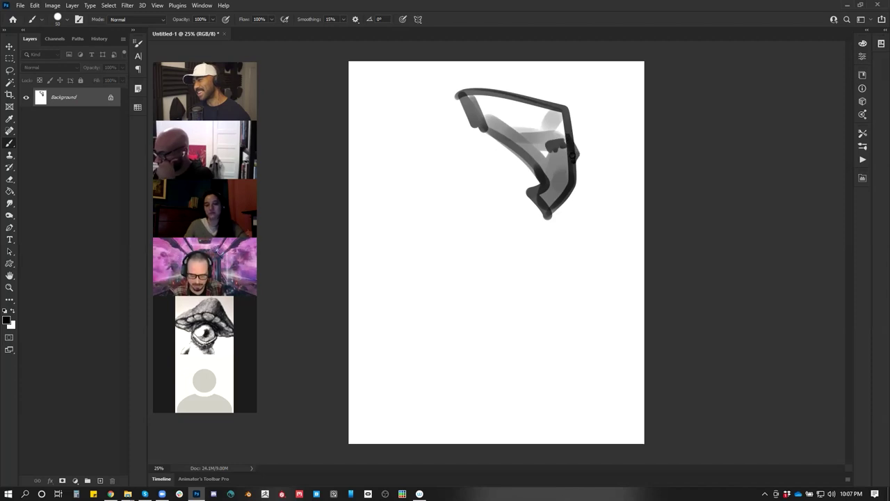
- Darken the helmet's lower rim, flip the canvas horizontally, and extend the pointed chin with dark strokes
key(bracketright)
key(bracketright)
mouse_move(487, 127)
mouse_down()
mouse_move(511, 141)
mouse_move(527, 130)
mouse_move(513, 132)
mouse_move(545, 135)
mouse_up()
key(ctrl+f)
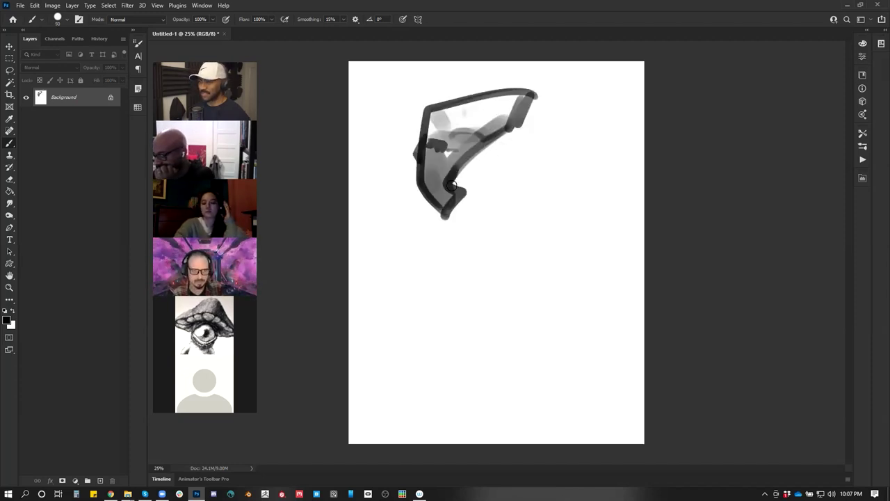
drag(431, 202, 444, 221)
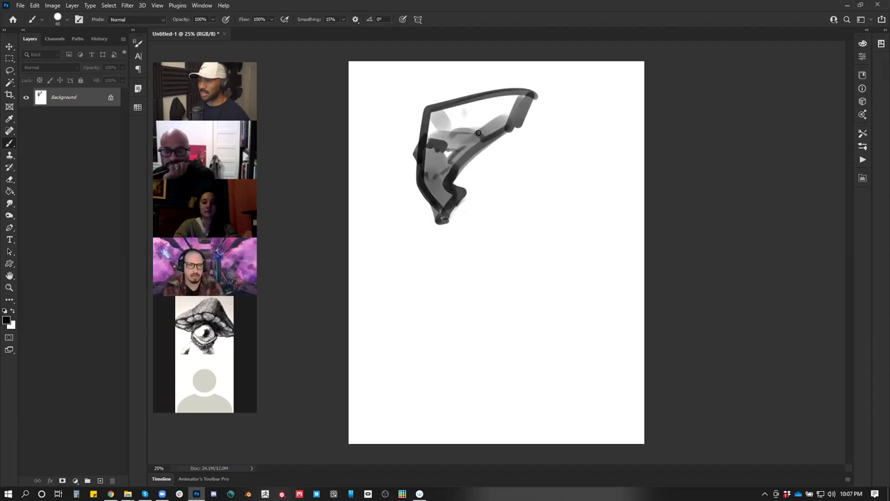
- Fill the helmet's upper area with broad strokes, sample a gray from it, and flip the canvas horizontally
mouse_move(439, 111)
mouse_down()
mouse_move(460, 133)
mouse_move(443, 119)
mouse_move(453, 125)
mouse_move(478, 102)
mouse_move(455, 118)
mouse_move(518, 100)
mouse_up()
key(bracketright)
key(bracketright)
key(bracketright)
key(bracketright)
key(bracketright)
key(bracketright)
key(bracketright)
alt+click(445, 125)
key(ctrl+f)
- Reset the colours to black and white and outline the back of the head, the neck and the jaw
key(d)
key(bracketleft)
key(bracketleft)
mouse_move(474, 124)
mouse_down()
mouse_move(471, 112)
mouse_move(463, 157)
mouse_move(482, 135)
mouse_move(479, 143)
mouse_move(489, 140)
mouse_move(455, 237)
mouse_up()
mouse_move(485, 142)
mouse_down()
mouse_move(454, 201)
mouse_move(466, 182)
mouse_move(443, 210)
mouse_move(457, 193)
mouse_move(394, 227)
mouse_move(416, 243)
mouse_move(483, 263)
mouse_up()
mouse_move(540, 189)
mouse_down()
mouse_move(517, 225)
mouse_move(495, 224)
mouse_up()
mouse_move(488, 143)
mouse_down()
mouse_move(494, 224)
mouse_move(482, 252)
mouse_up()
- Outline the near shoulder, the pointed chest plate and the far arm below the head
drag(521, 220, 545, 277)
mouse_move(439, 205)
mouse_down()
mouse_move(380, 214)
mouse_move(380, 188)
mouse_up()
mouse_move(350, 167)
mouse_down()
mouse_move(448, 217)
mouse_move(463, 254)
mouse_move(487, 278)
mouse_up()
mouse_move(533, 238)
mouse_down()
mouse_move(559, 276)
mouse_move(550, 288)
mouse_move(546, 282)
mouse_up()
mouse_move(353, 243)
mouse_down()
mouse_move(467, 297)
mouse_move(480, 339)
mouse_up()
mouse_move(486, 274)
mouse_down()
mouse_move(498, 293)
mouse_move(479, 348)
mouse_move(473, 325)
mouse_up()
mouse_move(550, 284)
mouse_down()
mouse_move(555, 347)
mouse_move(539, 291)
mouse_up()
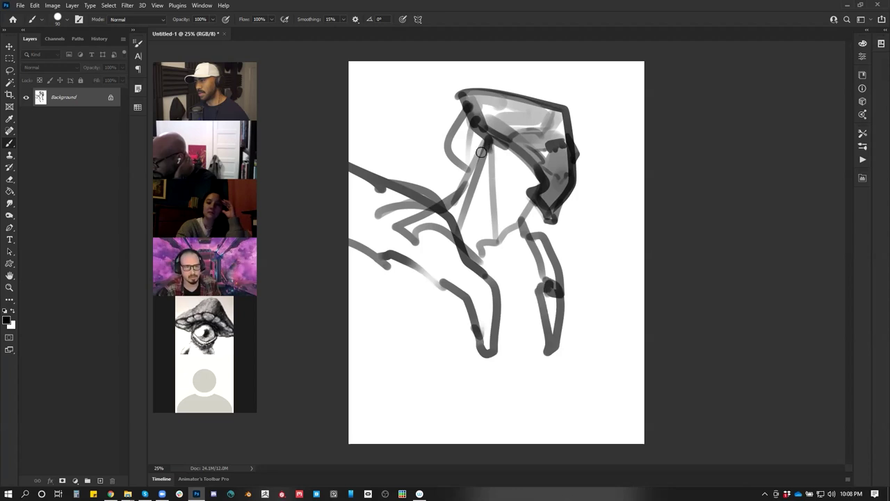
- Strengthen the helmet's top edge and rear point, and paint a gray band across the face, flipping the canvas to check
mouse_move(471, 94)
mouse_down()
mouse_move(479, 134)
mouse_move(500, 112)
mouse_move(497, 93)
mouse_move(554, 115)
mouse_up()
key(ctrl+shift+h)
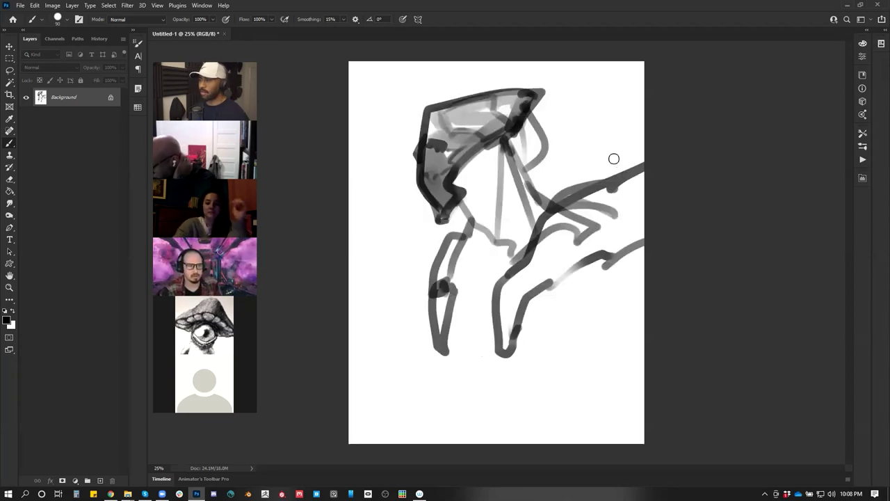
mouse_move(511, 140)
mouse_down()
mouse_move(463, 180)
mouse_move(455, 178)
mouse_move(479, 145)
mouse_move(434, 180)
mouse_move(430, 154)
mouse_move(426, 174)
mouse_move(432, 110)
mouse_move(429, 121)
mouse_move(466, 102)
mouse_move(537, 92)
mouse_move(503, 146)
mouse_up()
alt+click(431, 161)
key(bracketright)
mouse_move(456, 170)
mouse_down()
mouse_move(504, 142)
mouse_move(486, 153)
mouse_move(528, 183)
mouse_up()
key(ctrl+f)
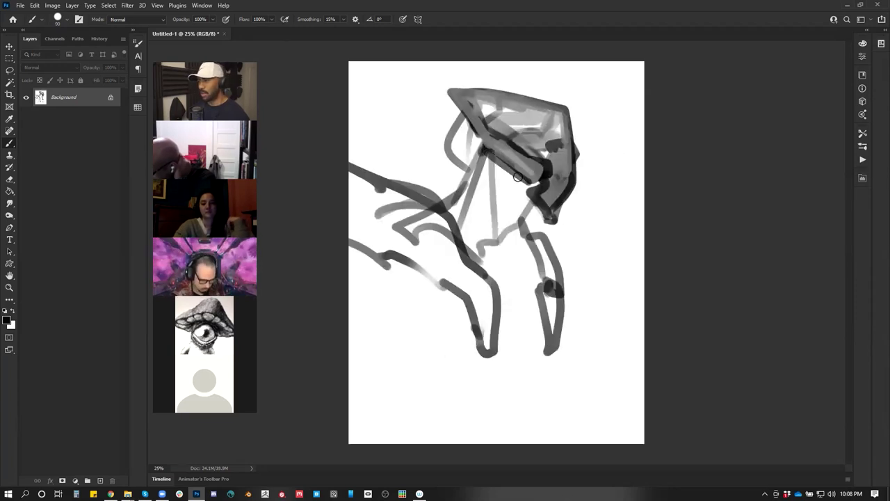
- Shade the lower face and neck in gray, and add dark neck straps and a pointed collar piece
mouse_move(488, 151)
mouse_down()
mouse_move(520, 186)
mouse_move(487, 182)
mouse_move(483, 151)
mouse_move(463, 203)
mouse_move(482, 185)
mouse_move(492, 186)
mouse_move(495, 202)
mouse_move(513, 192)
mouse_move(505, 205)
mouse_move(478, 132)
mouse_move(477, 167)
mouse_move(455, 190)
mouse_up()
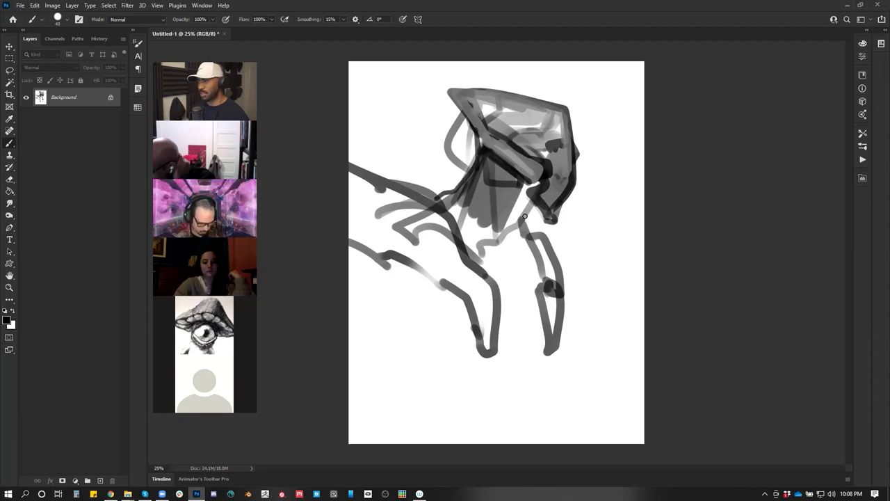
mouse_move(514, 232)
mouse_down()
mouse_move(520, 270)
mouse_move(506, 236)
mouse_up()
mouse_move(535, 198)
mouse_down()
mouse_move(527, 175)
mouse_move(498, 234)
mouse_up()
drag(516, 199, 484, 239)
drag(457, 191, 478, 240)
mouse_move(473, 199)
mouse_down()
mouse_move(480, 247)
mouse_move(457, 209)
mouse_move(462, 190)
mouse_move(445, 196)
mouse_move(463, 204)
mouse_move(479, 258)
mouse_up()
mouse_move(522, 220)
mouse_down()
mouse_move(515, 254)
mouse_move(518, 241)
mouse_up()
- Darken the face around the gray band and undo the last stroke
mouse_move(489, 168)
mouse_down()
mouse_move(489, 182)
mouse_move(502, 180)
mouse_up()
mouse_move(501, 131)
mouse_down()
mouse_move(509, 127)
mouse_move(518, 146)
mouse_move(514, 129)
mouse_move(520, 147)
mouse_move(519, 133)
mouse_up()
key(ctrl+z)
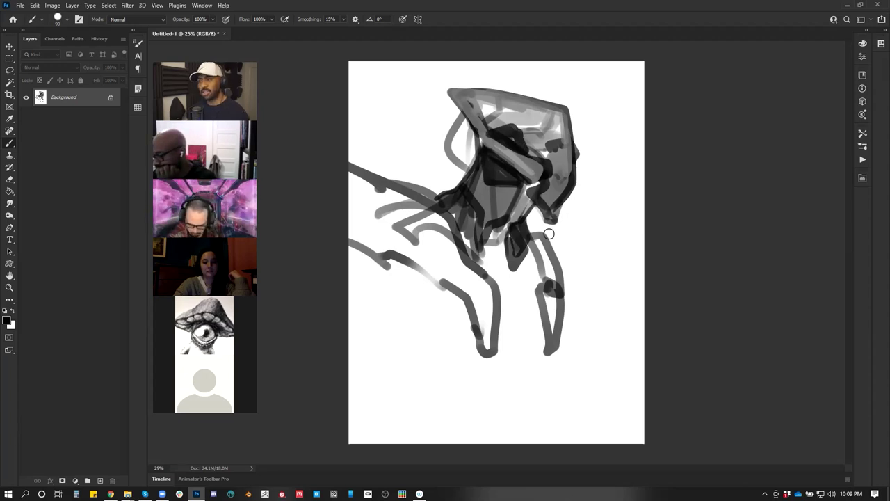
- Fill the near shoulder with broad gray strokes using a larger brush
key(bracketright)
key(bracketright)
key(bracketright)
key(bracketright)
key(bracketright)
key(bracketright)
key(bracketright)
mouse_move(405, 224)
mouse_down()
mouse_move(350, 193)
mouse_move(419, 226)
mouse_move(379, 225)
mouse_move(416, 242)
mouse_up()
mouse_move(372, 198)
mouse_down()
mouse_move(443, 241)
mouse_move(475, 282)
mouse_move(454, 266)
mouse_move(488, 297)
mouse_move(494, 329)
mouse_up()
- Block in the dark underarm mass, the bent near limb and the far arm's lower extension with a smaller brush
key(bracketleft)
key(bracketleft)
key(bracketleft)
key(bracketleft)
key(bracketleft)
mouse_move(446, 299)
mouse_down()
mouse_move(422, 276)
mouse_move(360, 282)
mouse_move(411, 268)
mouse_move(358, 294)
mouse_move(346, 318)
mouse_move(423, 290)
mouse_up()
mouse_move(526, 262)
mouse_down()
mouse_move(547, 346)
mouse_move(530, 379)
mouse_up()
mouse_move(391, 308)
mouse_down()
mouse_move(397, 334)
mouse_move(416, 338)
mouse_move(441, 387)
mouse_up()
mouse_move(421, 356)
mouse_down()
mouse_move(444, 374)
mouse_move(412, 408)
mouse_move(371, 463)
mouse_up()
- Deepen the underarm mass and the far arm's inner edge, and flip the canvas horizontally
key(])
mouse_move(389, 304)
mouse_down()
mouse_move(442, 291)
mouse_move(410, 327)
mouse_move(418, 297)
mouse_up()
drag(546, 300, 546, 321)
key(ctrl+shift+h)
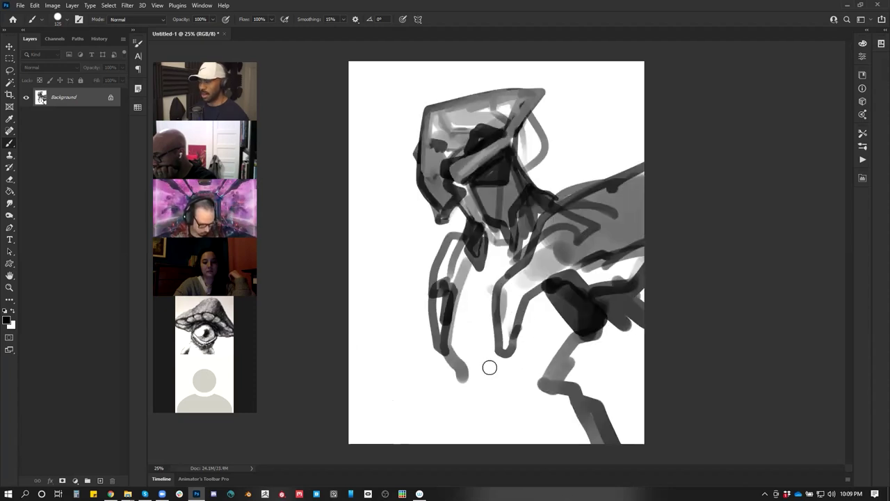
- Outline the tapering lower torso, fill the chest light gray and the abdomen in sampled darker gray, and flip the canvas
mouse_move(466, 378)
mouse_down()
mouse_move(468, 421)
mouse_move(486, 426)
mouse_move(565, 325)
mouse_up()
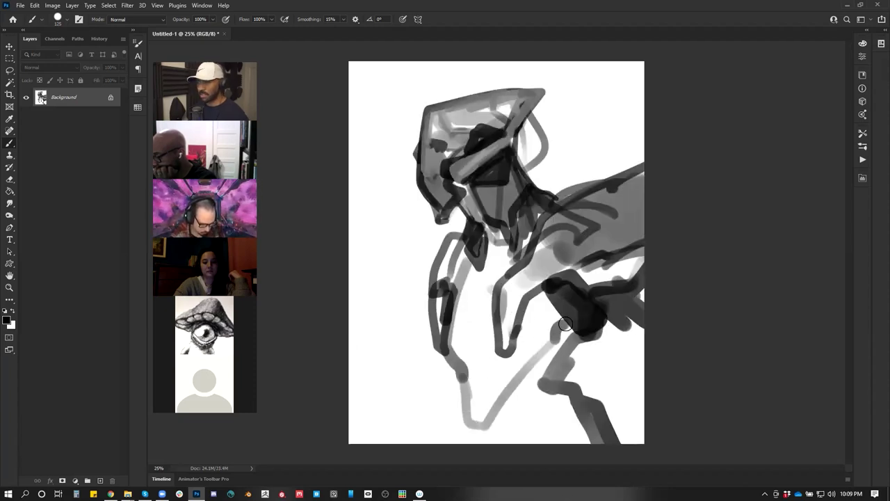
key(bracketright)
key(bracketright)
drag(477, 264, 461, 350)
alt+click(462, 310)
mouse_move(473, 267)
mouse_down()
mouse_move(508, 256)
mouse_move(472, 328)
mouse_move(477, 354)
mouse_move(457, 356)
mouse_move(472, 327)
mouse_move(481, 390)
mouse_up()
alt+click(448, 351)
mouse_move(447, 351)
mouse_down()
mouse_move(478, 384)
mouse_move(476, 413)
mouse_move(561, 324)
mouse_up()
alt+click(458, 363)
alt+click(569, 306)
key(ctrl+shift+h)
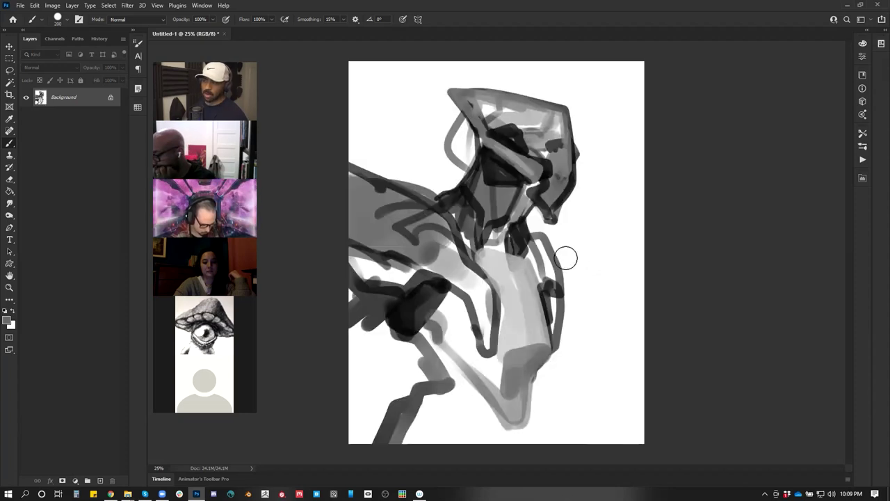
- Paint a dark rounded segment below the underarm joint
key(bracketleft)
mouse_move(467, 361)
mouse_down()
mouse_move(428, 351)
mouse_move(458, 391)
mouse_up()
key(bracketleft)
key(bracketleft)
key(bracketleft)
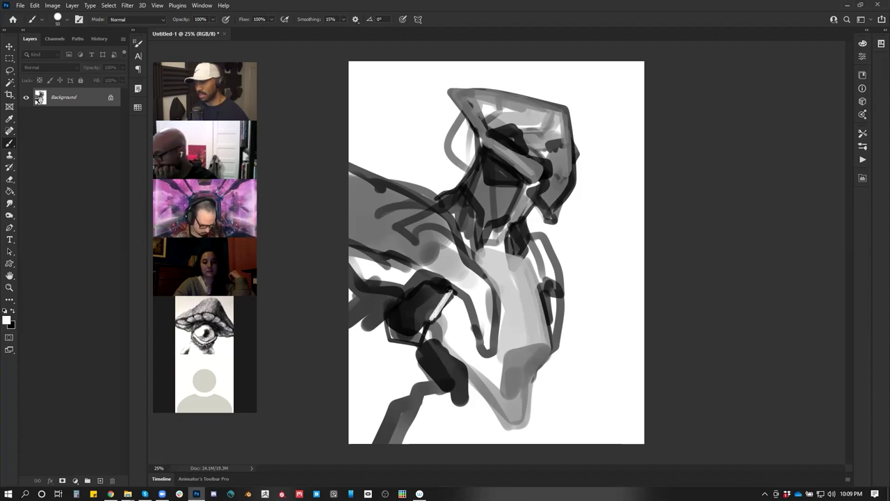
- Paint narrow white slats on the dark underarm joint and tidy their edges in black
drag(451, 291, 434, 321)
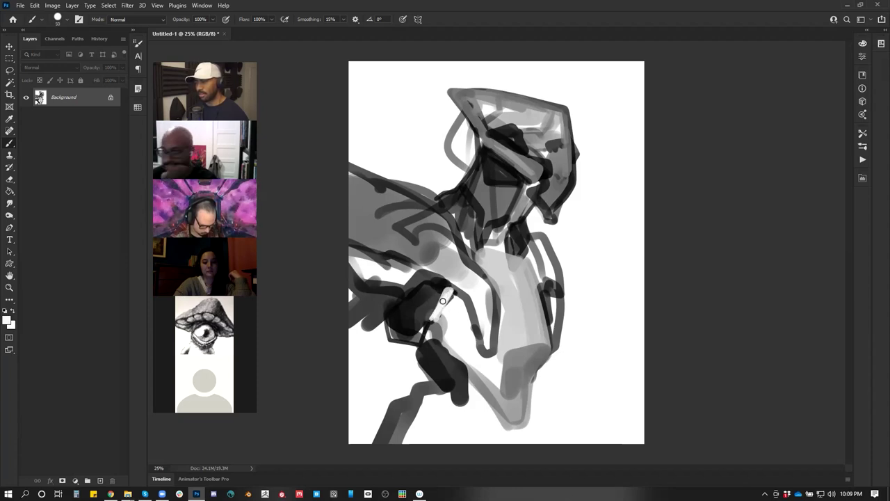
drag(426, 306, 420, 291)
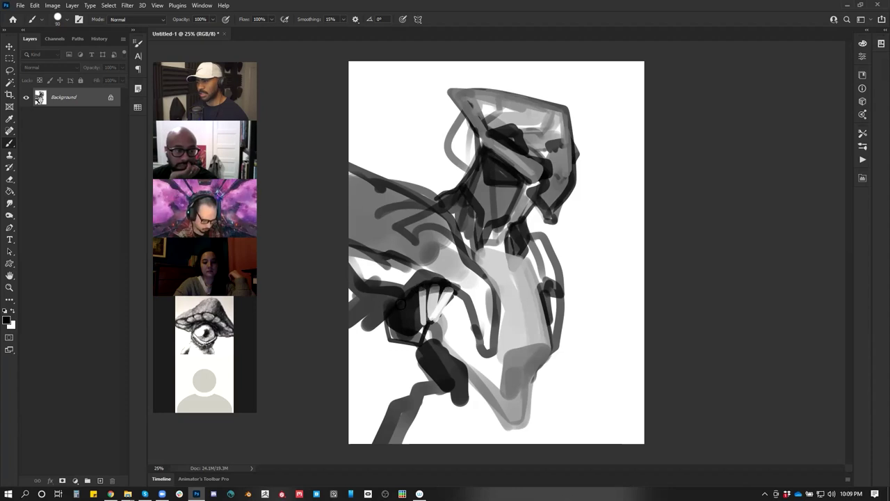
drag(422, 323, 458, 290)
- Add dark accents to the far arm, collar pieces, neck base and underside of the near shoulder
drag(543, 316, 553, 333)
mouse_move(480, 260)
mouse_down()
mouse_move(495, 235)
mouse_move(473, 259)
mouse_up()
mouse_move(529, 244)
mouse_down()
mouse_move(534, 267)
mouse_move(524, 239)
mouse_up()
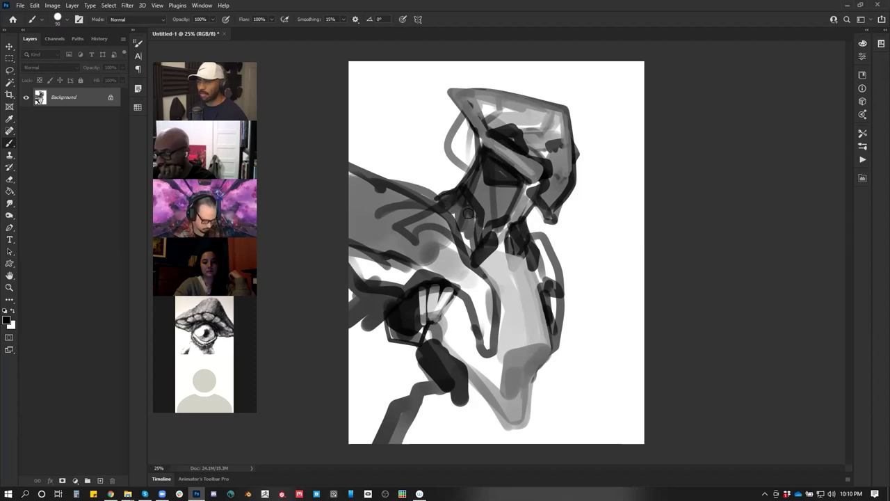
mouse_move(462, 191)
mouse_down()
mouse_move(429, 196)
mouse_move(472, 214)
mouse_up()
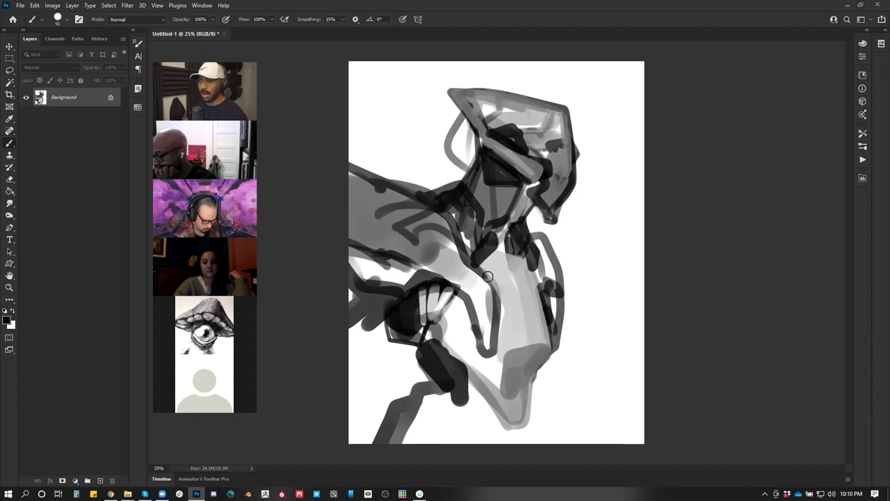
mouse_move(380, 252)
mouse_down()
mouse_move(411, 235)
mouse_move(394, 243)
mouse_up()
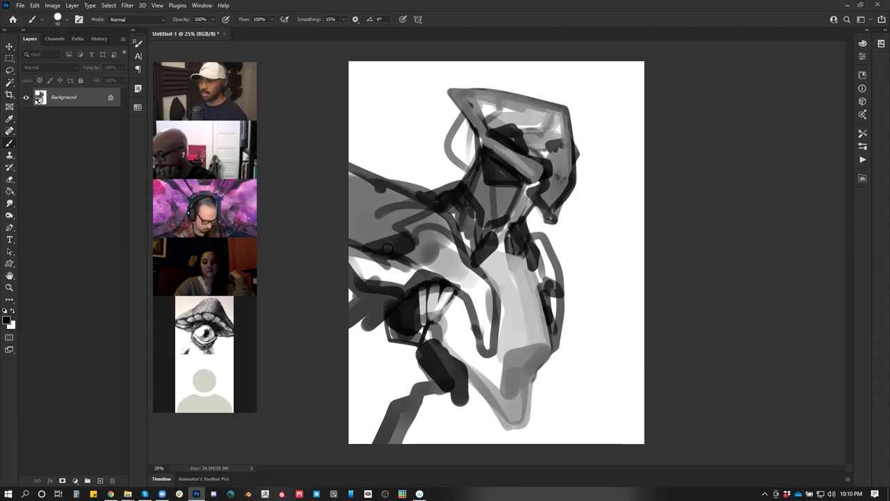
mouse_move(547, 270)
mouse_down()
mouse_move(555, 311)
mouse_move(545, 308)
mouse_up()
- Paint a broad dark shape in the canvas's lower corner and a gray strut beneath the torso, and flip the canvas
mouse_move(373, 306)
mouse_down()
mouse_move(338, 348)
mouse_move(341, 334)
mouse_move(330, 366)
mouse_move(400, 451)
mouse_move(359, 431)
mouse_move(328, 398)
mouse_up()
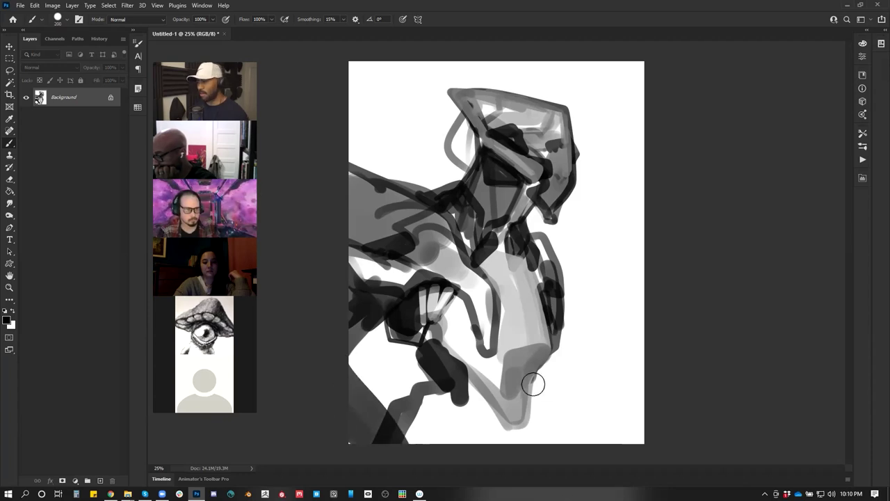
drag(546, 359, 569, 453)
key(ctrl+shift+h)
- Fill the waist with gray and dark segments, darken the gap beside the chest plate, and flip the canvas horizontally
key(bracketleft)
key(bracketleft)
key(bracketleft)
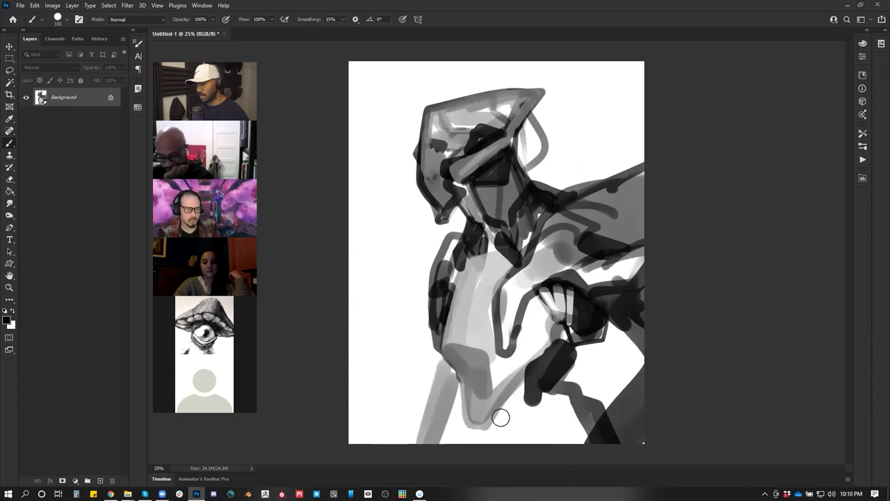
mouse_move(471, 420)
mouse_down()
mouse_move(487, 425)
mouse_move(521, 387)
mouse_up()
key(bracketright)
key(bracketright)
mouse_move(498, 416)
mouse_down()
mouse_move(514, 415)
mouse_move(527, 391)
mouse_move(553, 413)
mouse_move(510, 449)
mouse_move(484, 427)
mouse_move(490, 435)
mouse_move(519, 404)
mouse_move(550, 423)
mouse_up()
key(bracketleft)
mouse_move(523, 298)
mouse_down()
mouse_move(542, 322)
mouse_move(527, 324)
mouse_move(535, 327)
mouse_up()
key(F2)
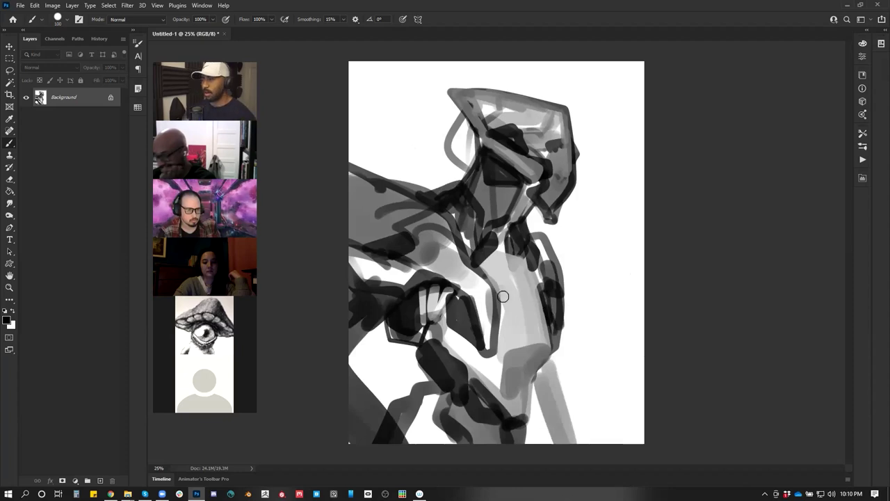
- Lighten the near shoulder with white, rework its lower edge in sampled gray, and add a dark rod behind it
key(h)
key(x)
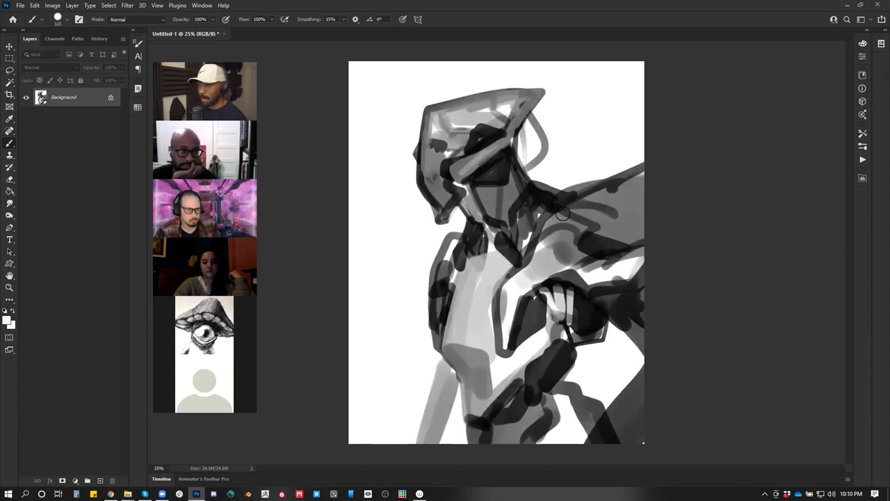
mouse_move(608, 182)
mouse_down()
mouse_move(554, 224)
mouse_move(628, 186)
mouse_move(640, 204)
mouse_move(591, 224)
mouse_move(655, 217)
mouse_move(583, 213)
mouse_up()
alt+click(562, 244)
mouse_move(566, 247)
mouse_down()
mouse_move(548, 226)
mouse_move(563, 237)
mouse_move(646, 224)
mouse_up()
alt+click(550, 202)
mouse_move(551, 206)
mouse_down()
mouse_move(589, 171)
mouse_move(569, 198)
mouse_up()
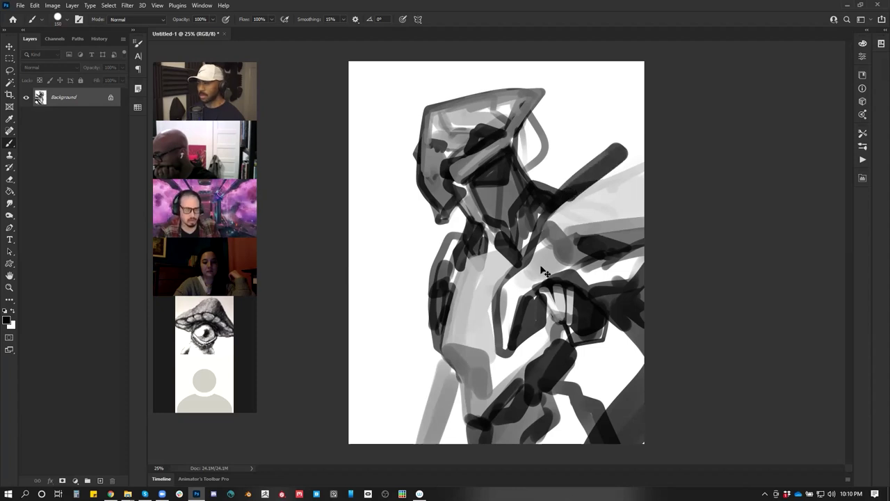
key(ctrl+f)
- Draw curved dark cables behind the helmet with a smaller brush and undo the long outer cable
key(bracketleft)
key(bracketleft)
key(bracketleft)
drag(464, 163, 468, 172)
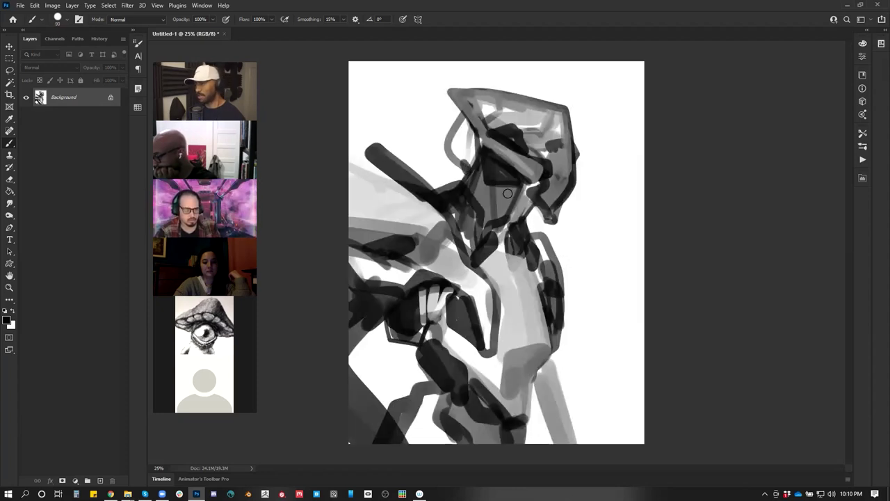
drag(463, 119, 466, 167)
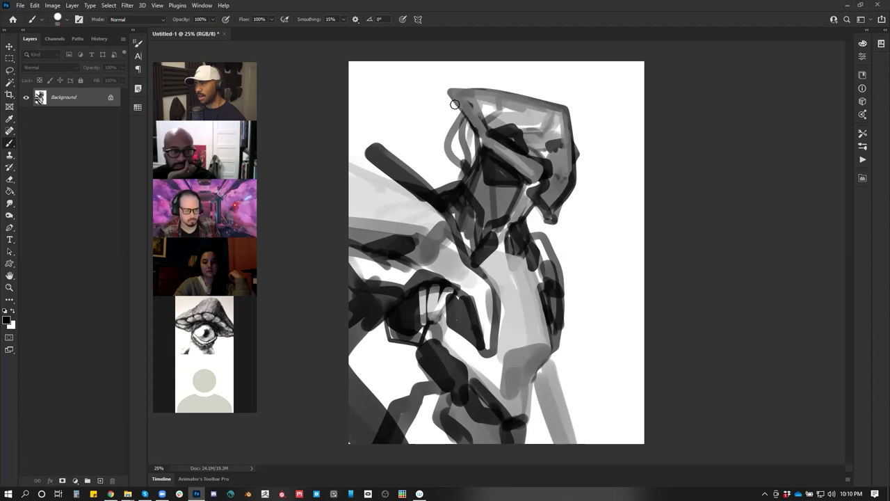
mouse_move(454, 103)
mouse_down()
mouse_move(464, 114)
mouse_move(449, 187)
mouse_up()
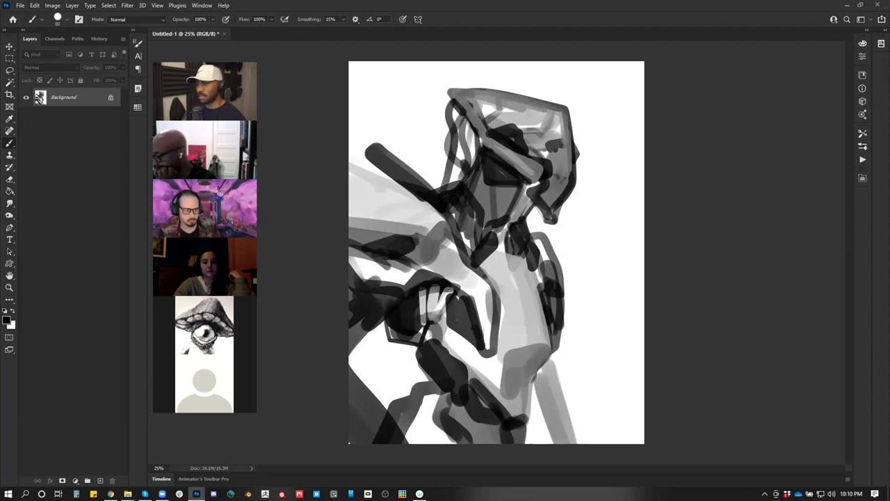
key(ctrl+z)
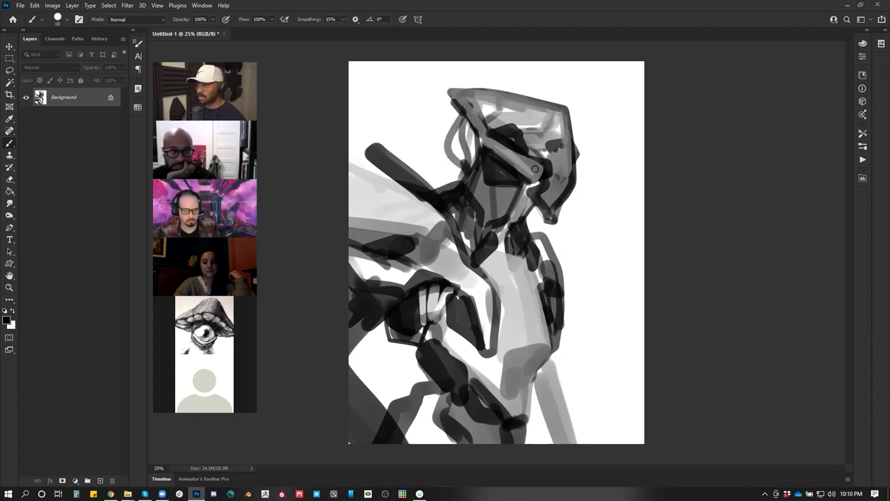
- Extend the face band upward in a light tone, smooth the helmet's front with sampled gray, and flip the canvas
key(x)
mouse_move(534, 172)
mouse_down()
mouse_move(558, 156)
mouse_move(532, 174)
mouse_move(558, 160)
mouse_move(532, 178)
mouse_up()
alt+click(543, 164)
key(x)
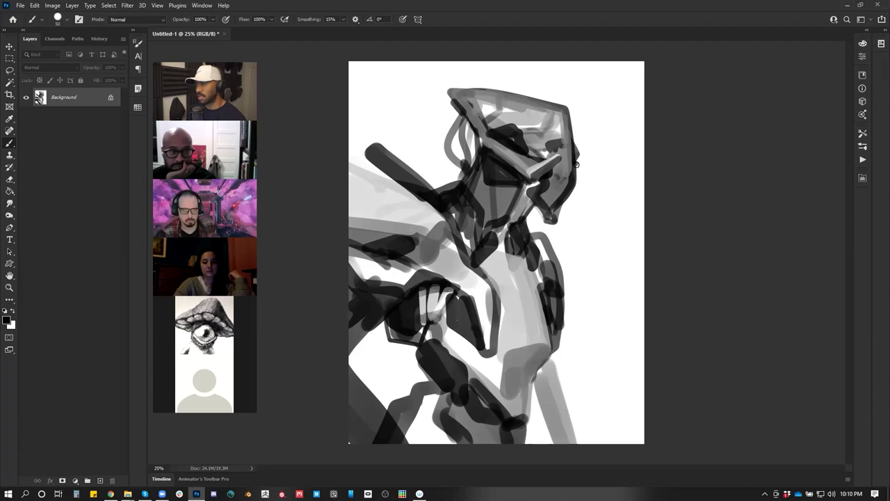
alt+click(567, 172)
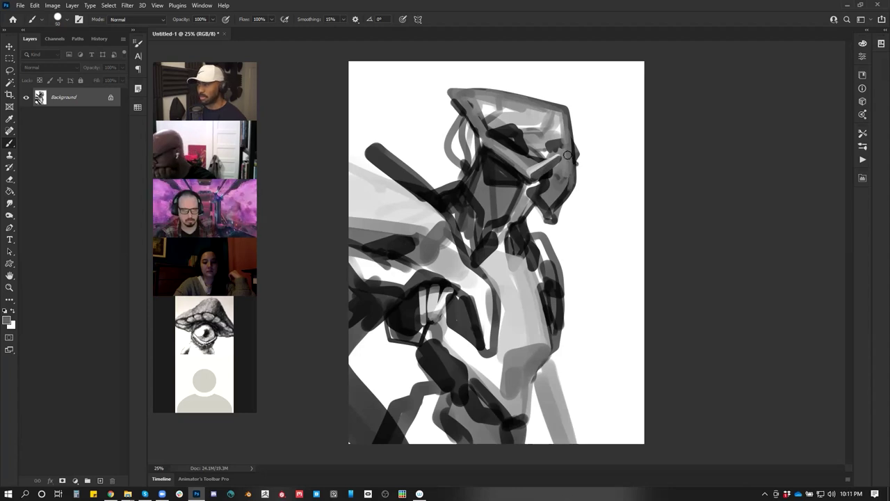
mouse_move(565, 192)
mouse_down()
mouse_move(553, 203)
mouse_move(539, 190)
mouse_move(546, 209)
mouse_up()
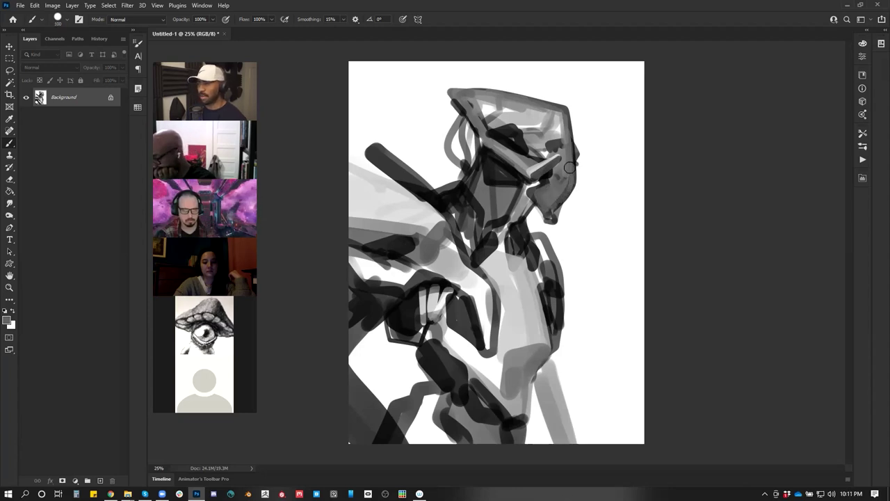
key(bracketright)
key(ctrl+shift+h)
- Reset to black and add small dark details around the helmet's face band, rear corner and eye mark
key(d)
key(bracketleft)
key(bracketleft)
key(bracketleft)
key(bracketleft)
key(bracketleft)
mouse_move(441, 173)
mouse_down()
mouse_move(431, 180)
mouse_move(478, 121)
mouse_move(487, 128)
mouse_move(502, 119)
mouse_move(494, 102)
mouse_move(515, 92)
mouse_move(499, 108)
mouse_move(511, 118)
mouse_up()
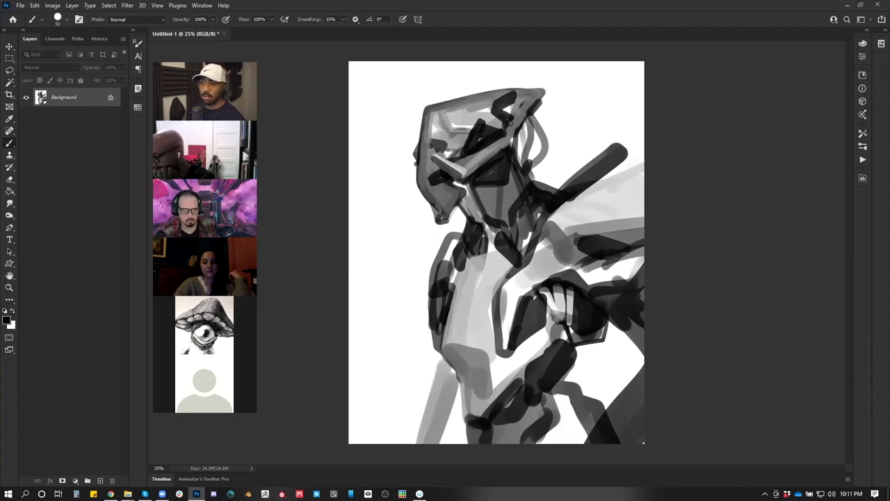
drag(430, 142, 428, 148)
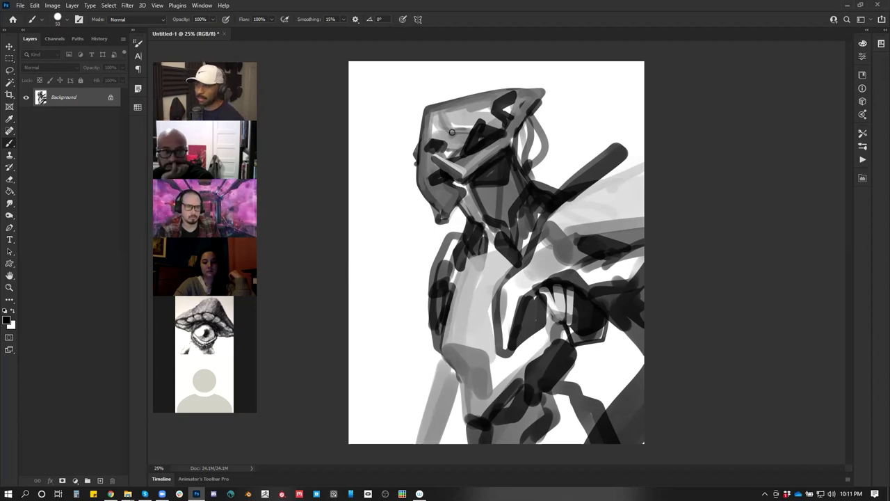
- Sample the helmet's light gray and fill the white gaps in its forehead
alt+click(457, 112)
drag(440, 115, 454, 126)
key(bracketright)
key(bracketright)
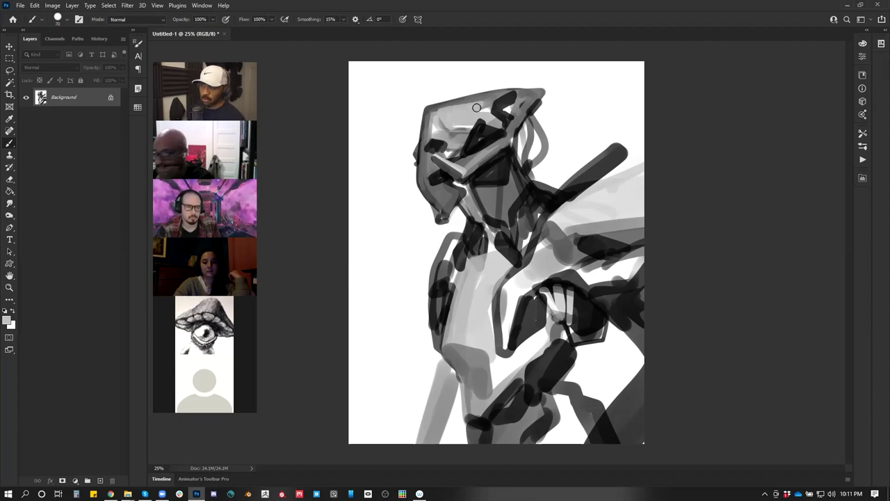
- Add dark crease lines to the helmet's forehead with a smaller black brush, sample its light gray, and flip the canvas
key(d)
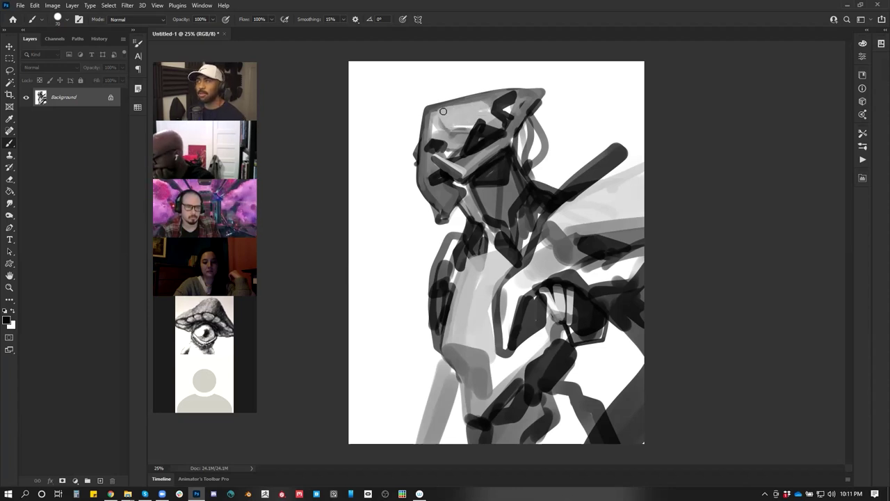
key(bracketleft)
drag(437, 115, 454, 134)
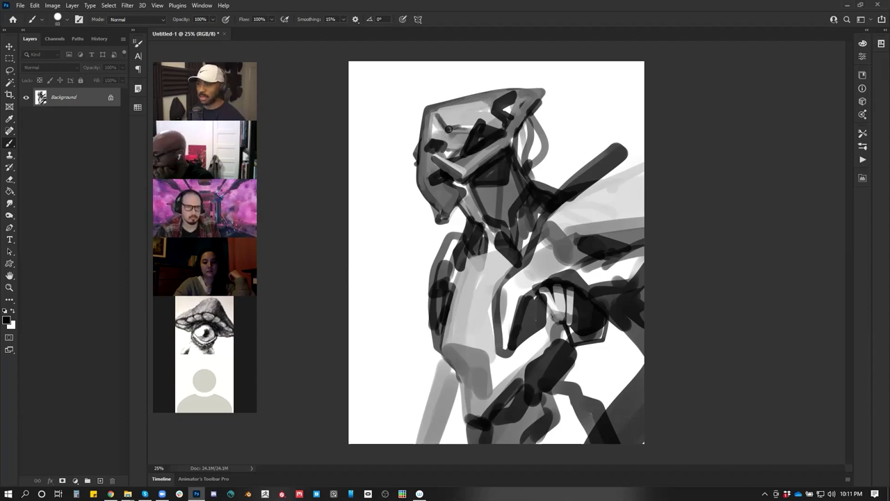
mouse_move(426, 110)
mouse_down()
mouse_move(442, 151)
mouse_move(447, 125)
mouse_up()
alt+click(454, 111)
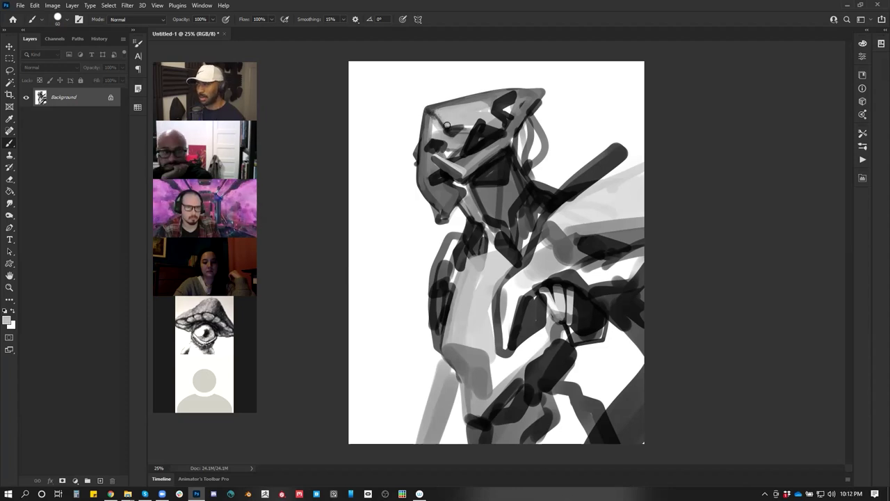
key(ctrl+shift+h)
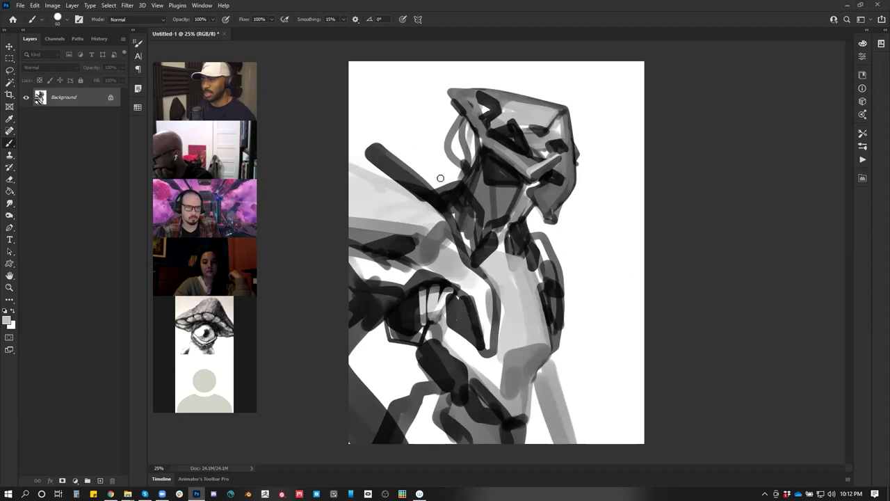
- Paint sampled-gray struts over the helmet's rear corner and dark side panel, and undo the last stroke
alt+click(479, 96)
mouse_move(478, 92)
mouse_down()
mouse_move(474, 105)
mouse_move(489, 124)
mouse_up()
alt+click(514, 95)
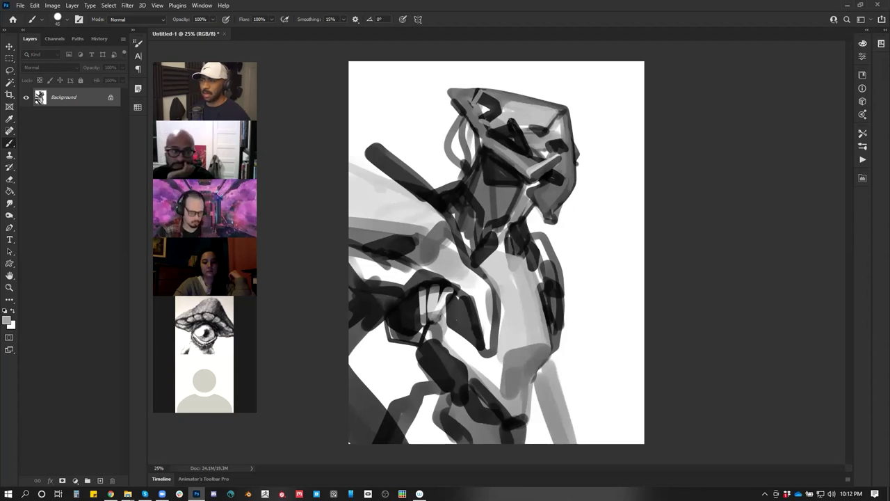
drag(514, 124, 526, 144)
drag(512, 120, 526, 147)
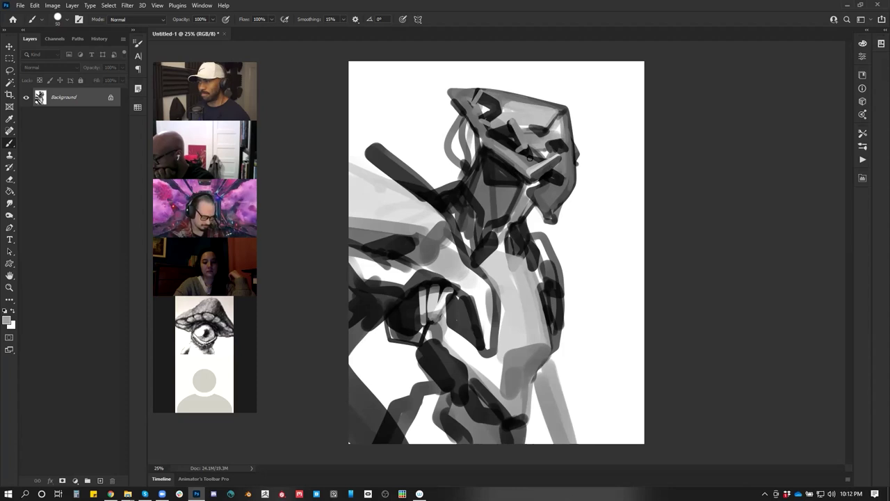
drag(497, 143, 522, 146)
key(ctrl+z)
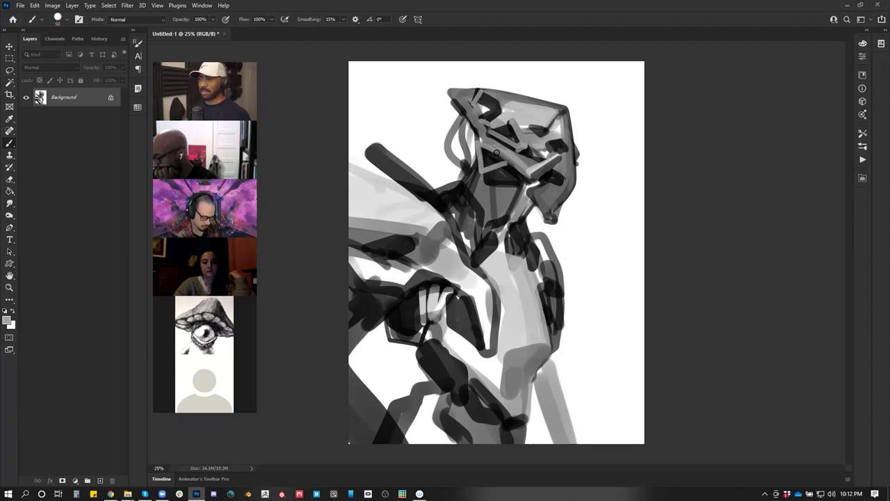
- Paint angular gray and white struts below the face band and on the helmet's side, flipping the canvas in between
mouse_move(480, 143)
mouse_down()
mouse_move(478, 171)
mouse_move(508, 160)
mouse_move(483, 171)
mouse_move(478, 158)
mouse_move(480, 171)
mouse_move(502, 164)
mouse_up()
key(d)
key(x)
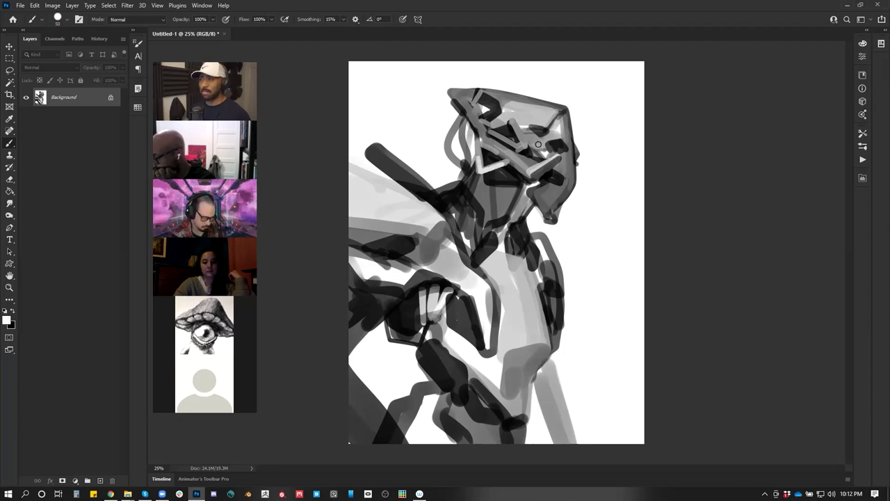
key(ctrl+shift+h)
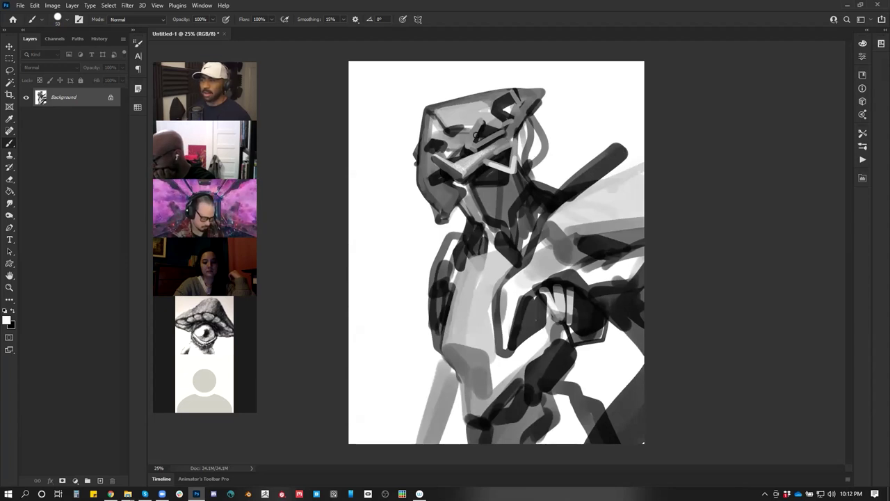
mouse_move(474, 132)
mouse_down()
mouse_move(466, 143)
mouse_move(490, 136)
mouse_move(469, 149)
mouse_move(499, 133)
mouse_up()
- Flip the canvas and detail the neck with small black panel marks and touches of sampled gray
key(x)
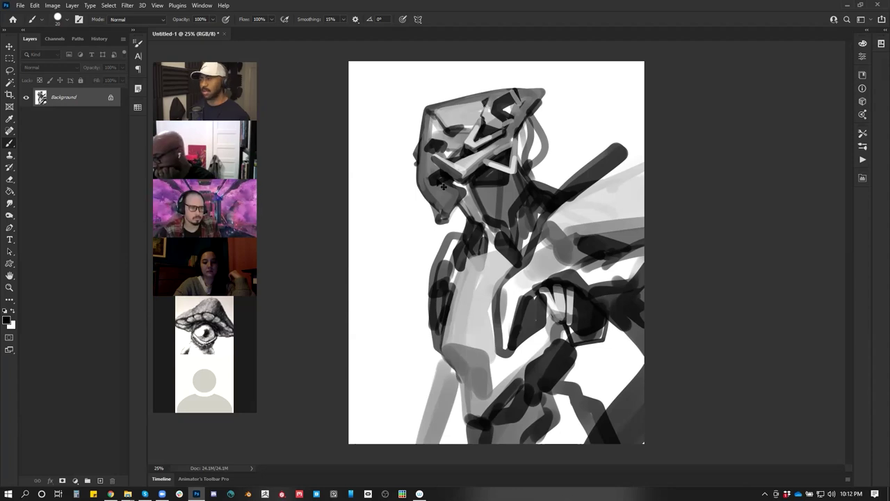
key(ctrl+shift+h)
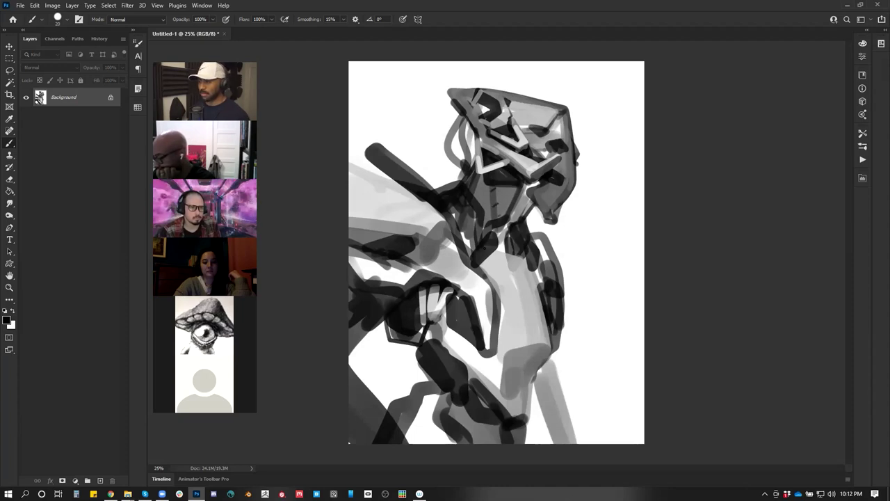
alt+click(522, 195)
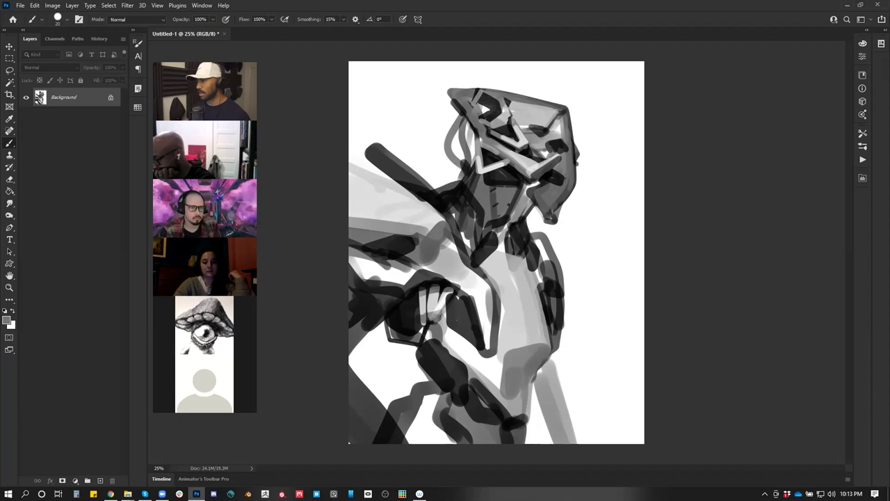
alt+click(509, 194)
drag(505, 187, 497, 197)
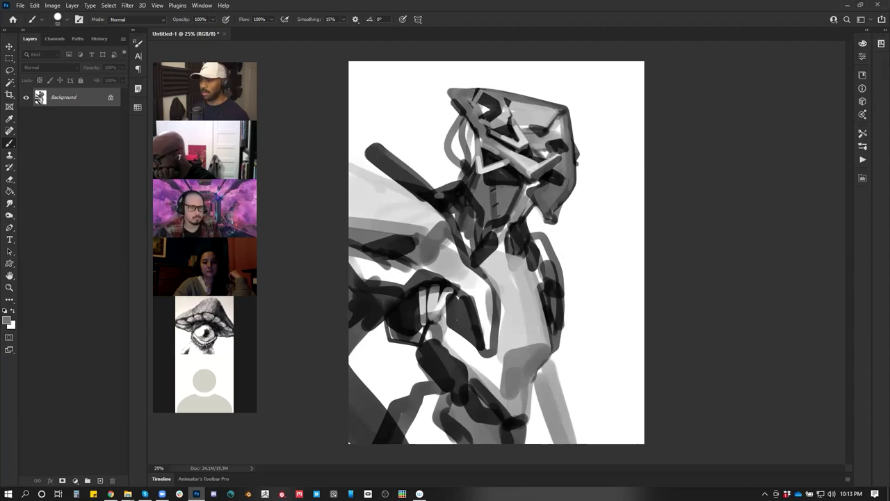
- Paint a gray panel inside the dark collar behind the neck, and undo the black stroke on the front collar
drag(457, 193, 474, 235)
mouse_move(442, 199)
mouse_down()
mouse_move(457, 223)
mouse_move(437, 195)
mouse_move(459, 186)
mouse_move(465, 235)
mouse_move(467, 224)
mouse_move(471, 231)
mouse_move(459, 230)
mouse_move(471, 252)
mouse_up()
key(ctrl+z)
key(ctrl+z)
key(bracketright)
alt+click(473, 231)
drag(525, 223, 529, 267)
key(ctrl+z)
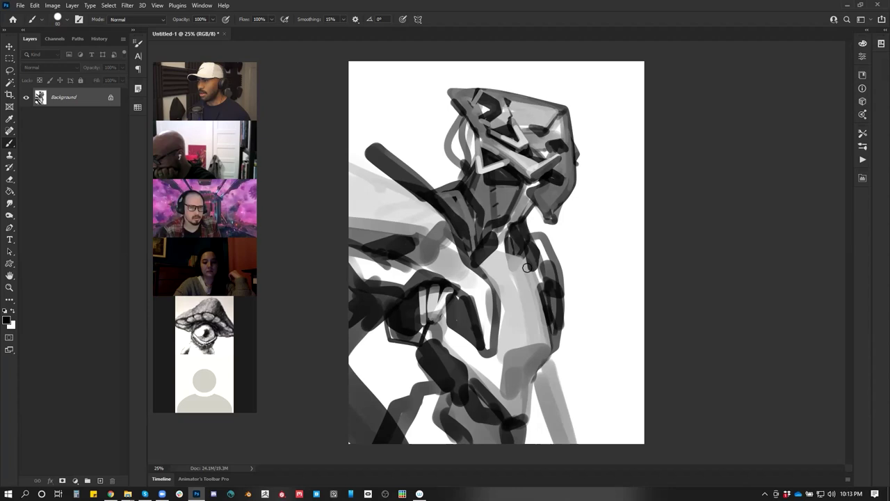
- Tidy the chest's upper edge with sampled light gray and lay a gray strut over the dark diagonal shoulder bar
key(ctrl+shift+h)
key(bracketleft)
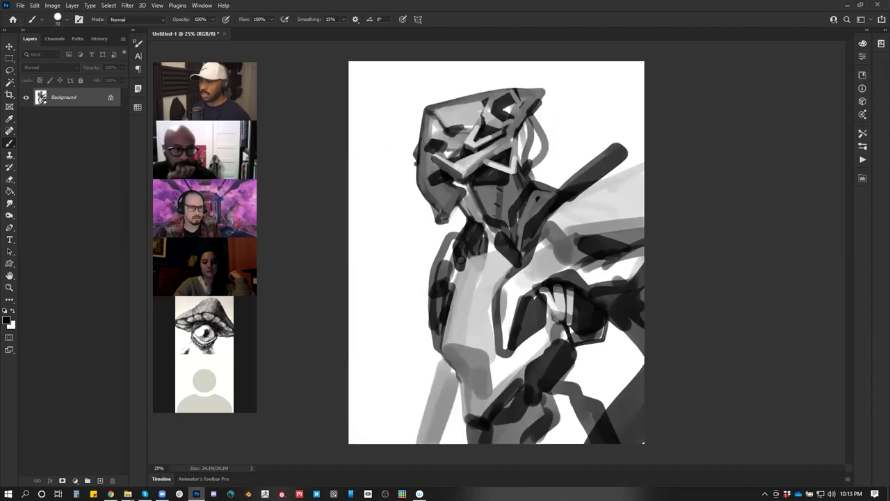
alt+click(468, 265)
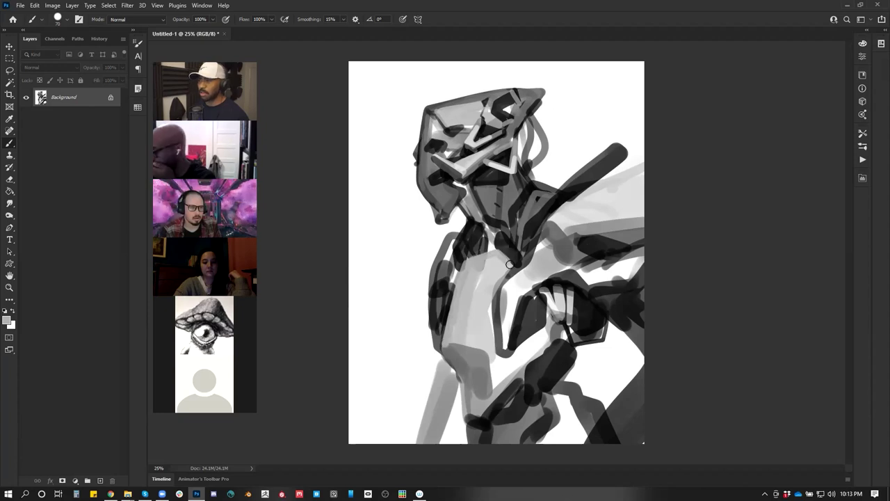
key(bracketright)
mouse_move(541, 215)
mouse_down()
mouse_move(587, 168)
mouse_move(531, 230)
mouse_move(592, 164)
mouse_move(533, 236)
mouse_move(591, 169)
mouse_up()
mouse_move(590, 169)
mouse_down()
mouse_move(532, 239)
mouse_move(536, 260)
mouse_up()
alt+click(526, 232)
key(ctrl+shift+h)
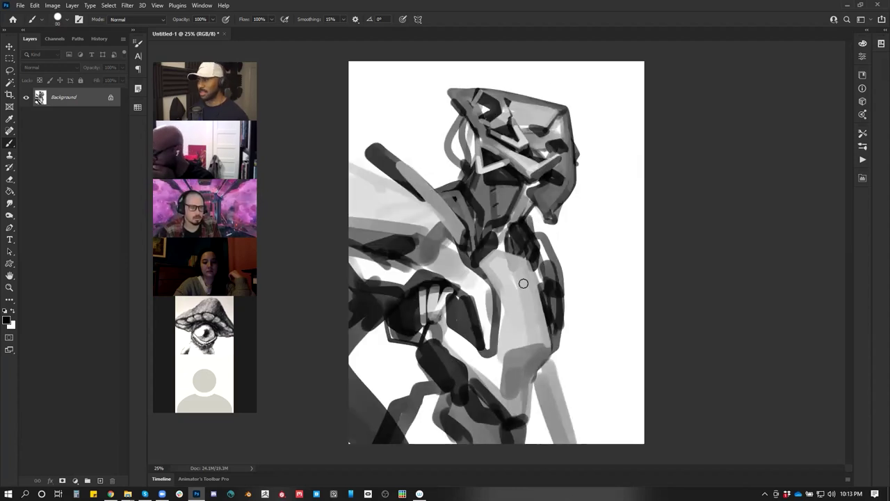
- Brighten the shoulder beside the diagonal strut with sampled light tones and add a light accent inside the dark front collar
alt+click(448, 238)
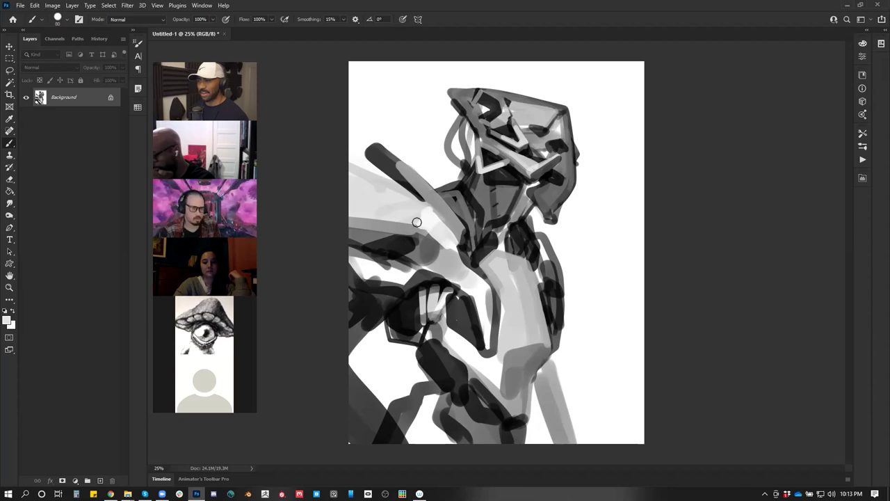
alt+click(431, 239)
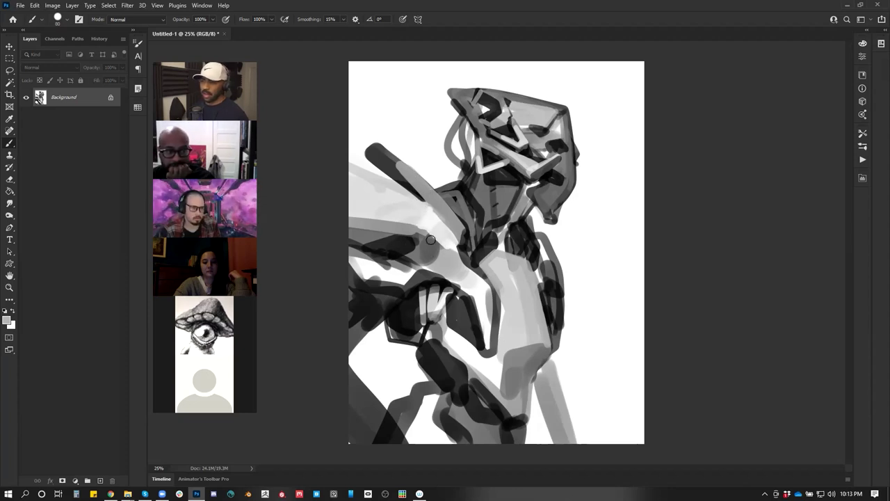
key(ctrl+f)
alt+click(459, 261)
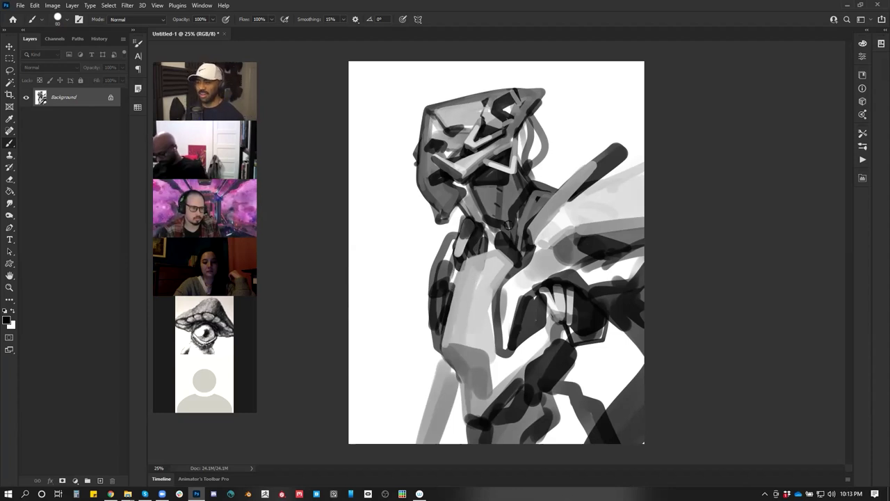
key(bracketleft)
key(x)
key(bracketright)
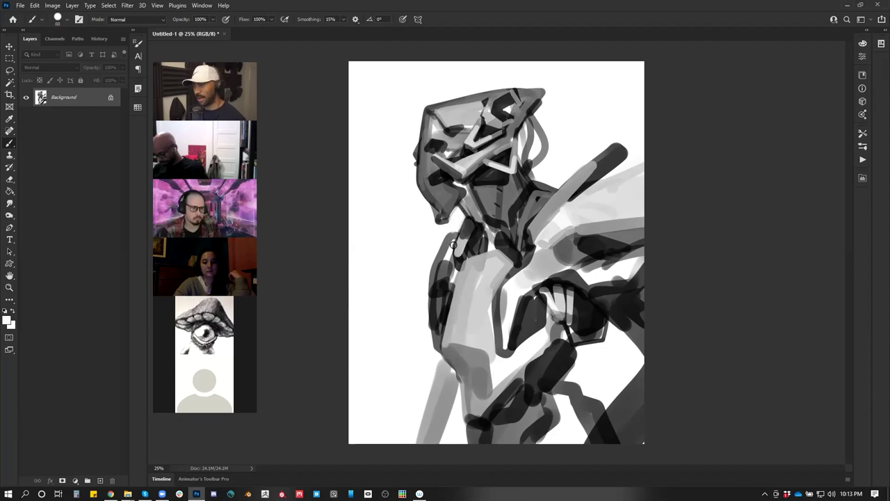
key(x)
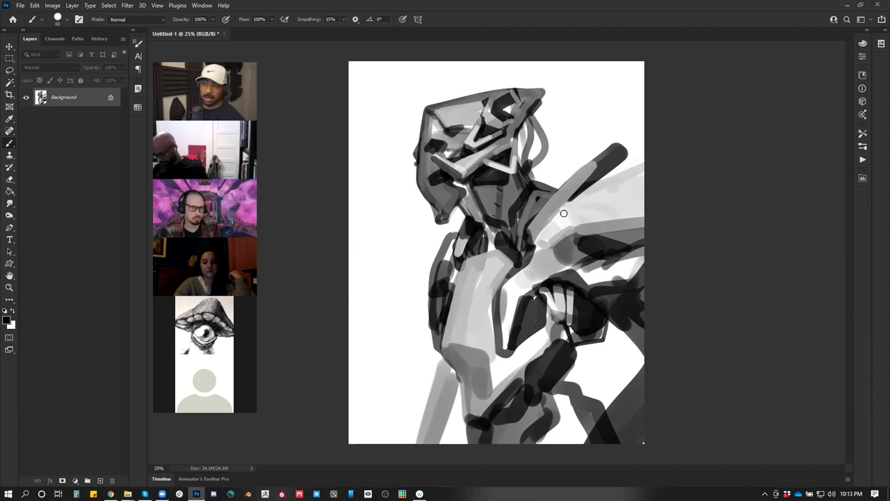
- Flip the canvas and add black accents to the front collar and the lower part of the diagonal strut
key(ctrl+shift+h)
key(])
mouse_move(530, 258)
mouse_down()
mouse_move(536, 252)
mouse_move(537, 262)
mouse_up()
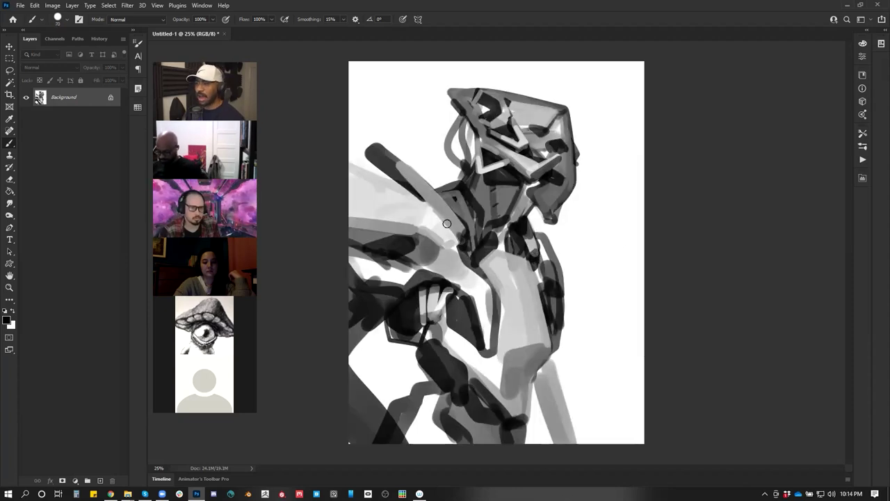
key(bracketleft)
key(bracketleft)
drag(432, 200, 438, 214)
- Paint a light angled strut across the base of the neck and darken the front collar in black
key(x)
mouse_move(452, 245)
mouse_down()
mouse_move(478, 234)
mouse_move(451, 247)
mouse_move(479, 234)
mouse_move(477, 217)
mouse_move(535, 254)
mouse_move(532, 239)
mouse_move(541, 260)
mouse_up()
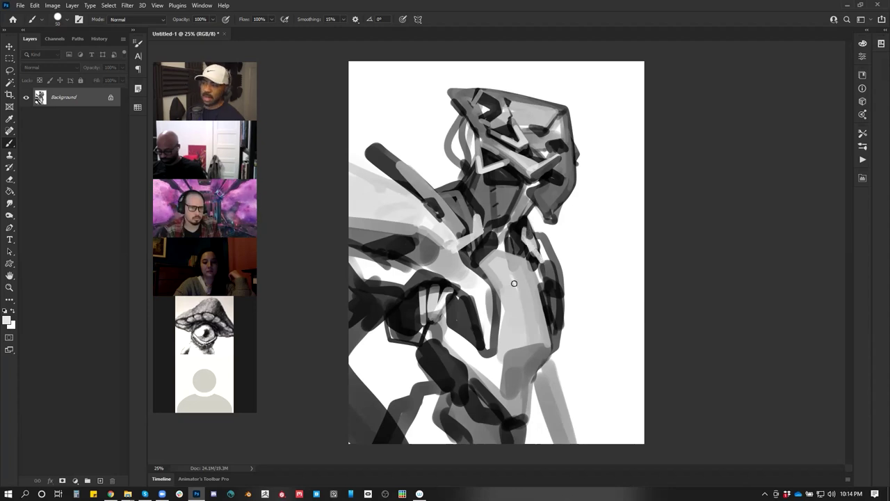
key(x)
mouse_move(526, 229)
mouse_down()
mouse_move(525, 247)
mouse_move(541, 260)
mouse_up()
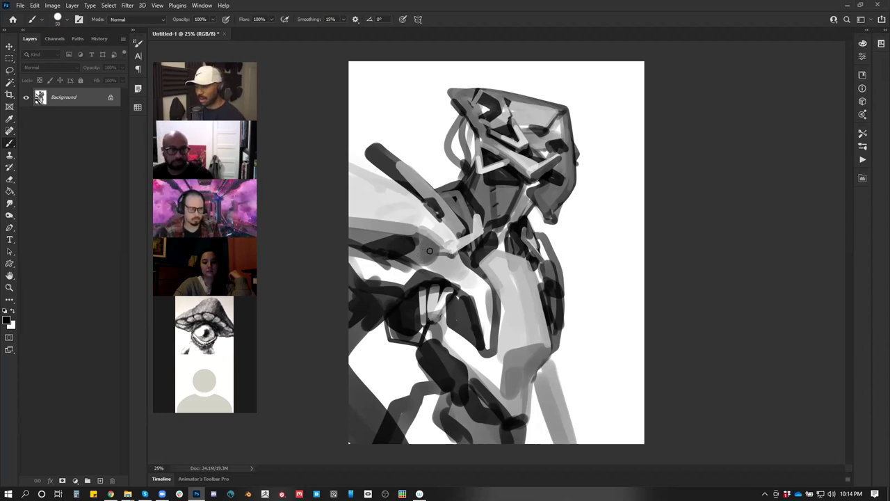
- Shade the shoulder joint's underside, reshape its edge with sampled gray, and outline it with thin black creases
drag(435, 255, 423, 276)
key(bracketright)
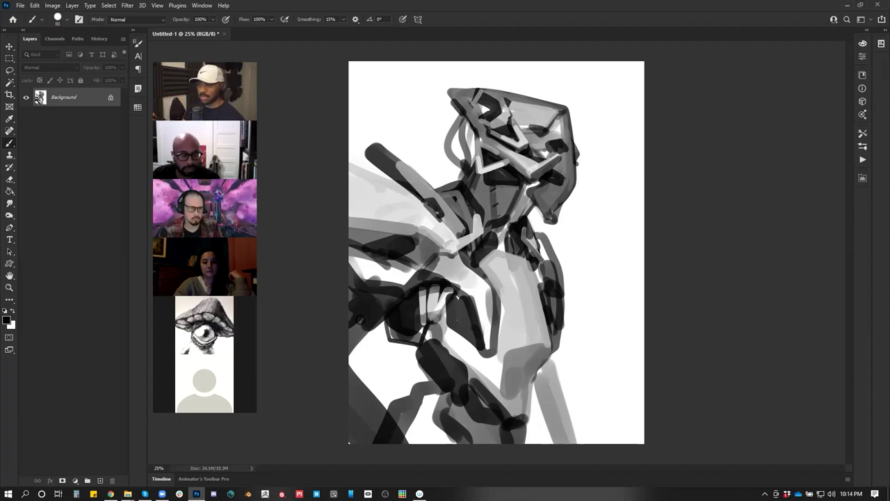
alt+click(431, 231)
key(bracketleft)
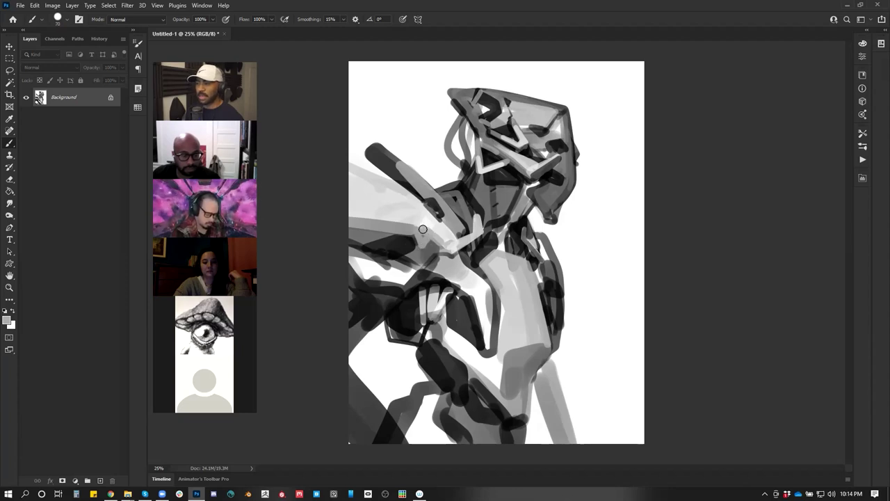
key(d)
key(bracketleft)
key(bracketleft)
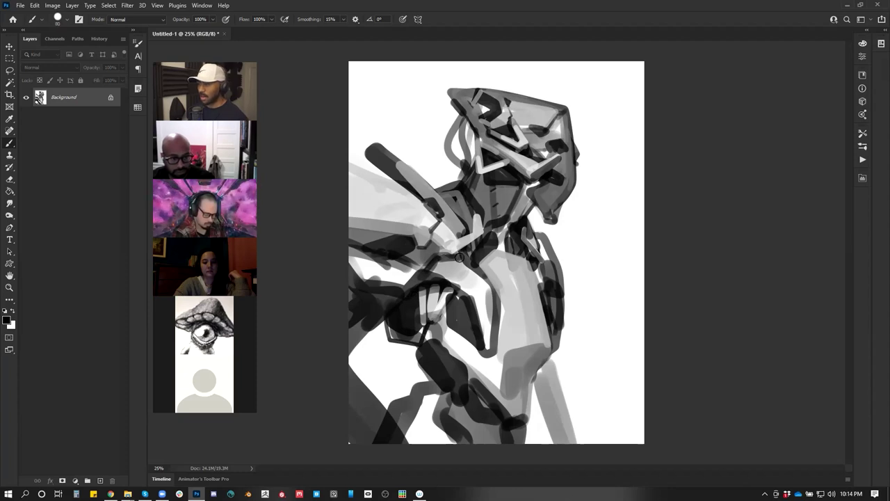
- Add a white highlight below the shoulder joint, undoing the misplaced stroke and reducing the brush size
key(x)
mouse_move(441, 267)
mouse_down()
mouse_move(436, 275)
mouse_move(463, 263)
mouse_move(439, 277)
mouse_move(458, 263)
mouse_up()
key(ctrl+z)
key(bracketleft)
key(bracketleft)
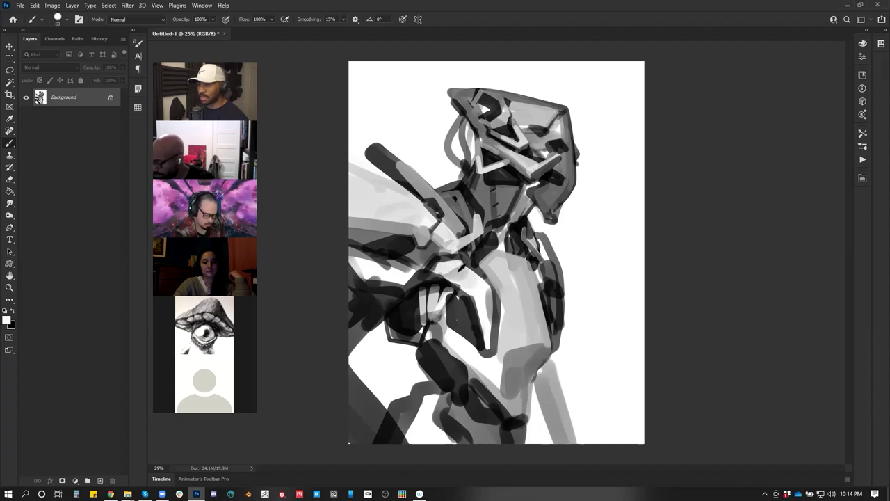
- Cover the small dark mark near the upper chest with sampled gray and add gray accents to the armhole band and front plate
alt+click(463, 267)
key(bracketleft)
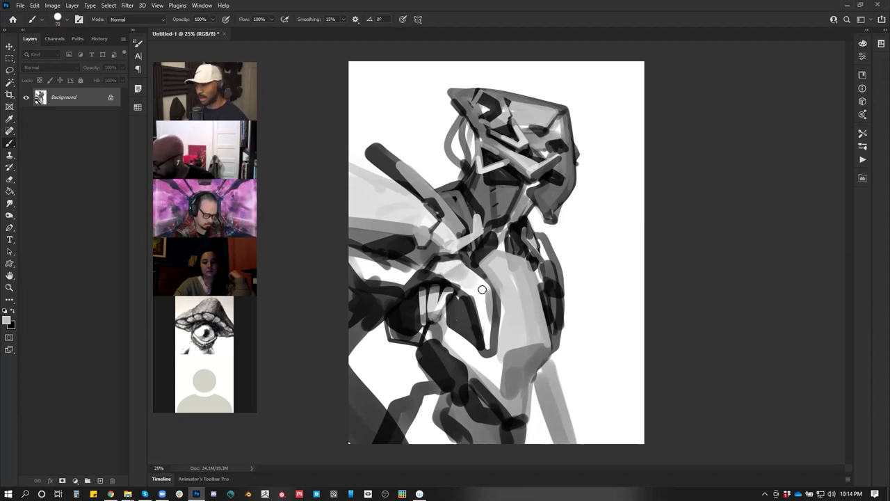
drag(491, 296, 487, 338)
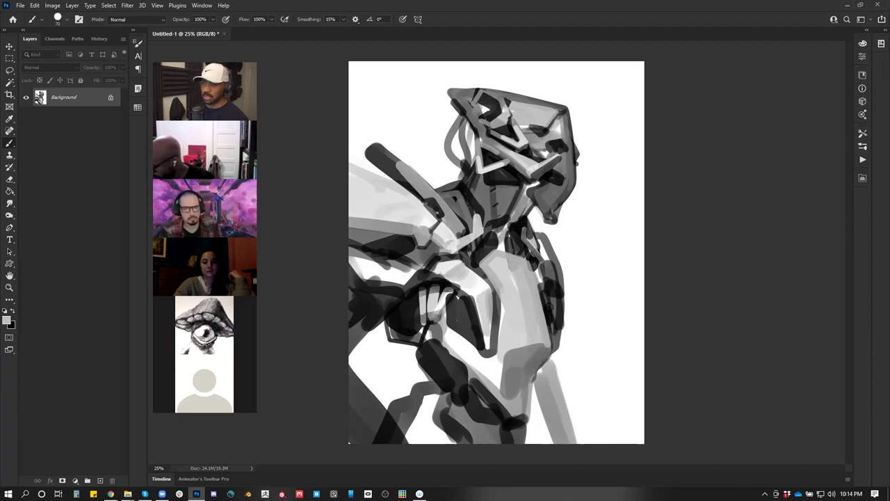
drag(549, 299, 549, 339)
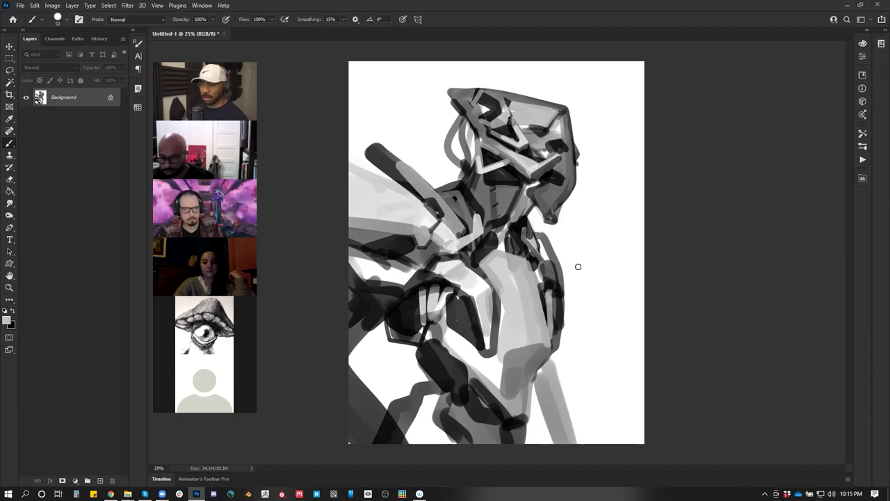
- Darken the underside of the helmet's rear in black and undo the strokes tried along the cables
key(x)
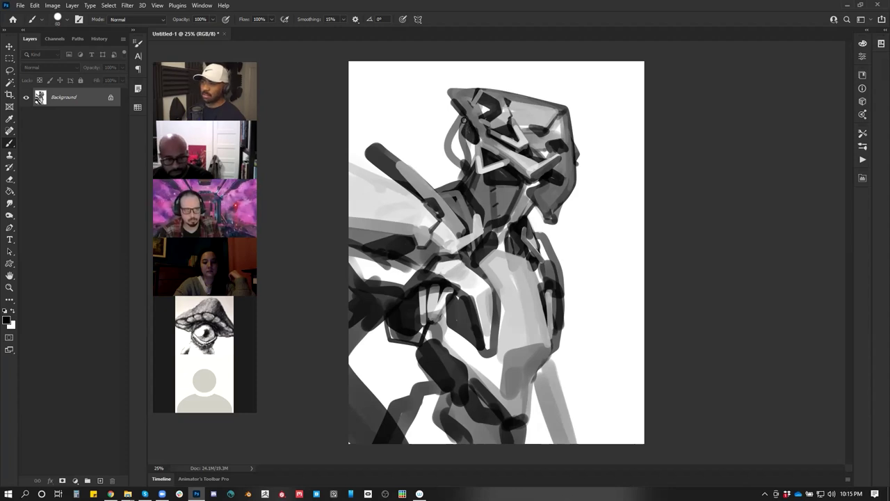
key(bracketleft)
mouse_move(452, 104)
mouse_down()
mouse_move(440, 94)
mouse_move(454, 126)
mouse_move(437, 98)
mouse_move(441, 129)
mouse_move(460, 151)
mouse_up()
key(ctrl+z)
key(ctrl+z)
- Draw thin, wispy black strands trailing behind the helmet and block in a dark nub at its rear tip
drag(455, 105, 447, 138)
drag(443, 170, 447, 139)
mouse_move(458, 107)
mouse_down()
mouse_move(429, 135)
mouse_move(462, 176)
mouse_up()
key(ctrl+z)
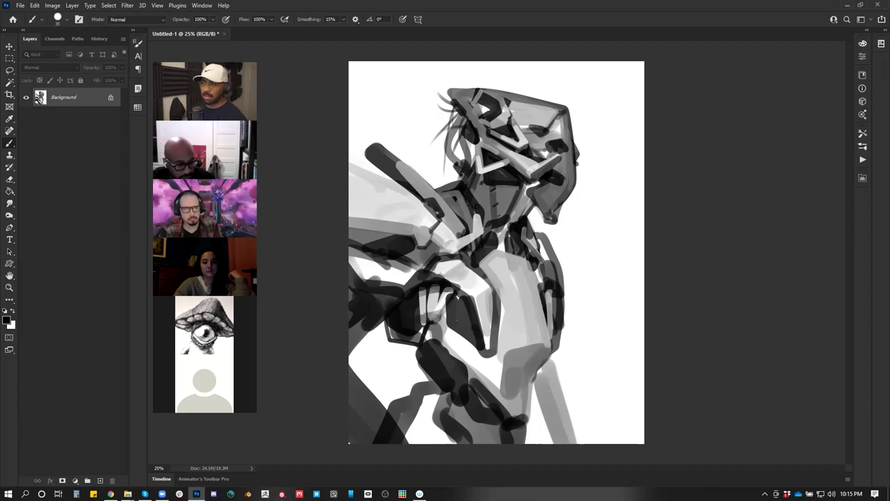
mouse_move(447, 93)
mouse_down()
mouse_move(442, 108)
mouse_move(434, 106)
mouse_move(442, 102)
mouse_up()
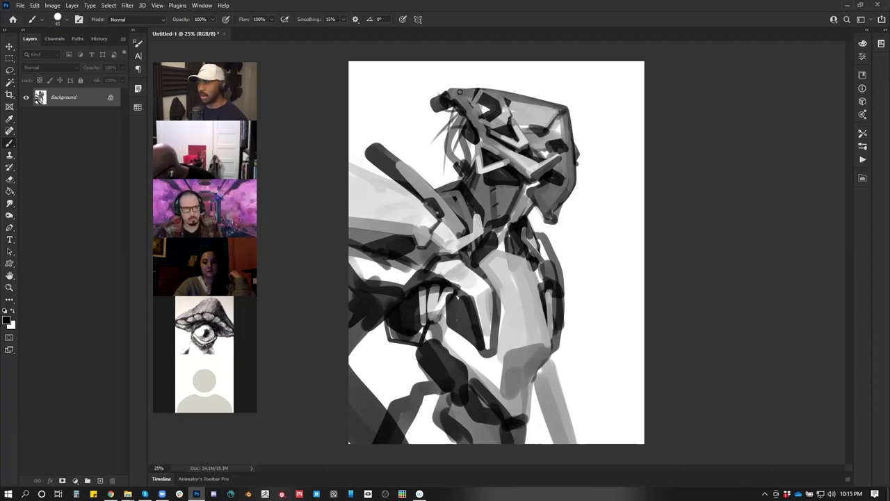
- Tidy the outline around the helmet's rear tip with white and flip the canvas horizontally
key(x)
drag(444, 90, 420, 106)
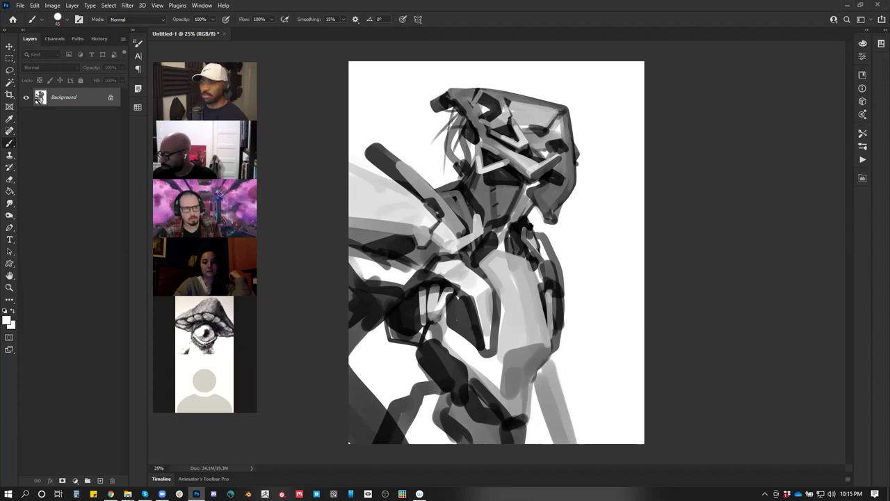
key(ctrl+f)
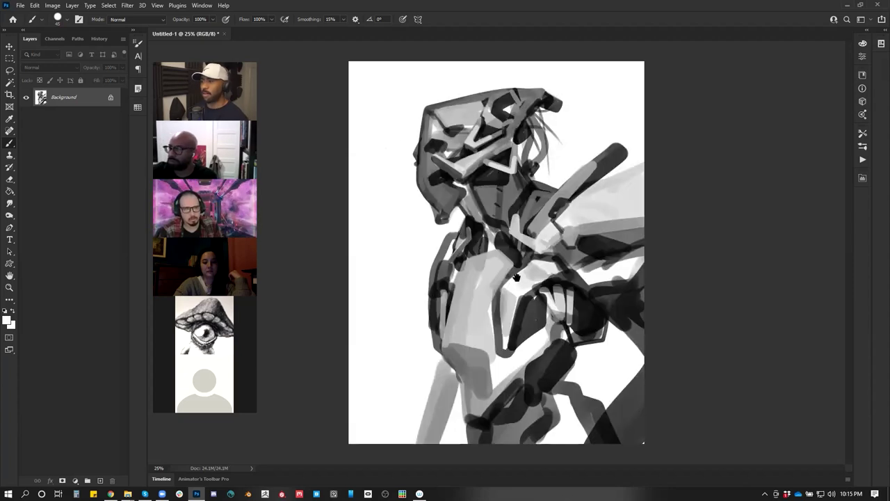
- Add small black marks around the chest plate and the base of the neck, accenting the chest marks with white
key(x)
drag(517, 263, 502, 269)
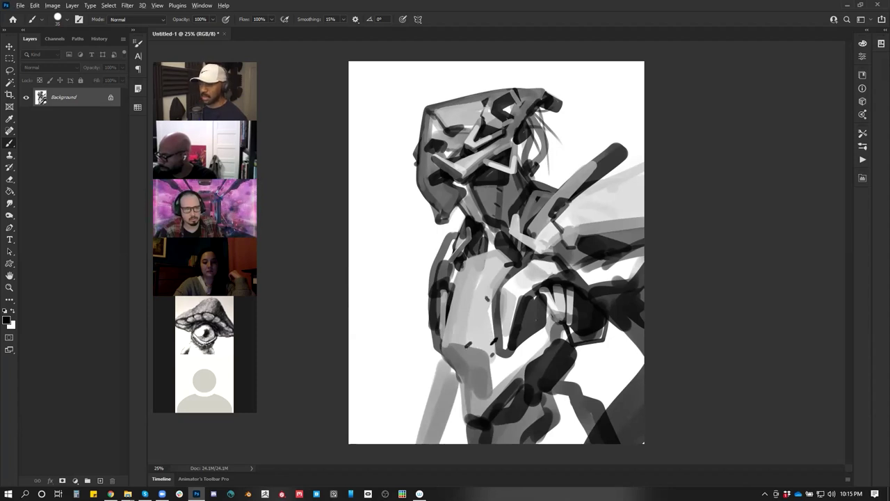
key(x)
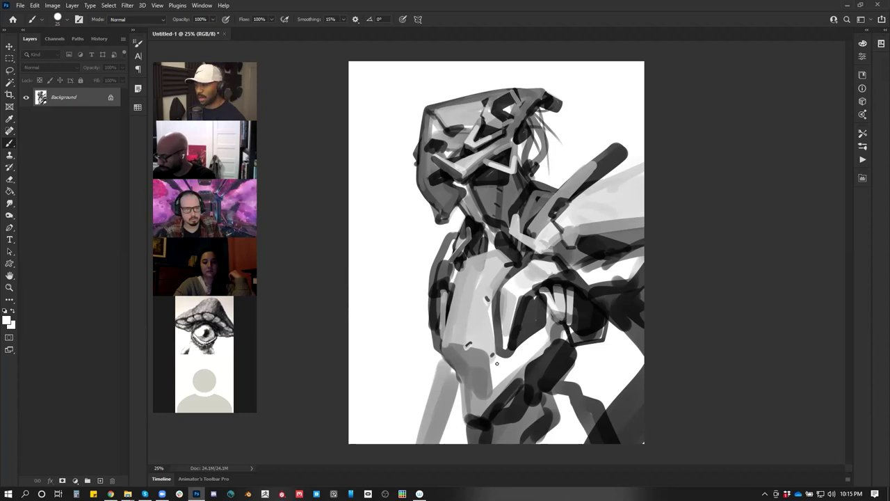
- Extend the abdomen plate with a band of sampled mid-gray running up toward the armpit
alt+click(489, 383)
key(bracketright)
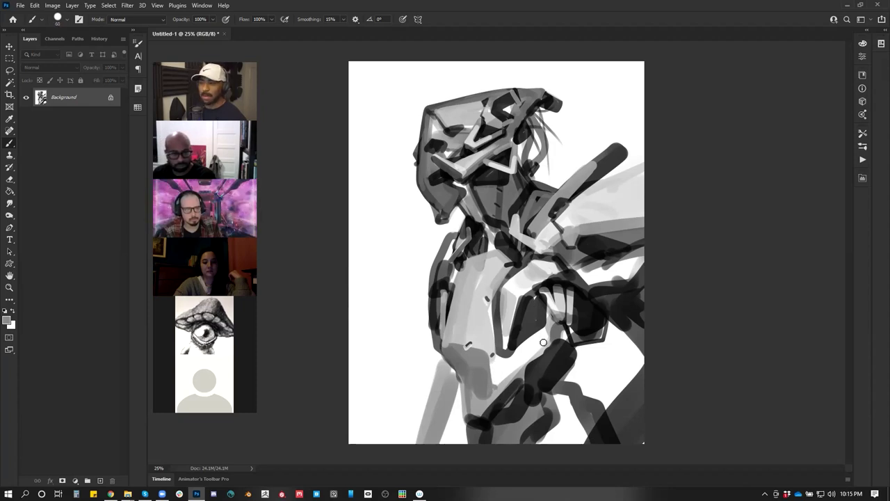
drag(501, 386, 543, 344)
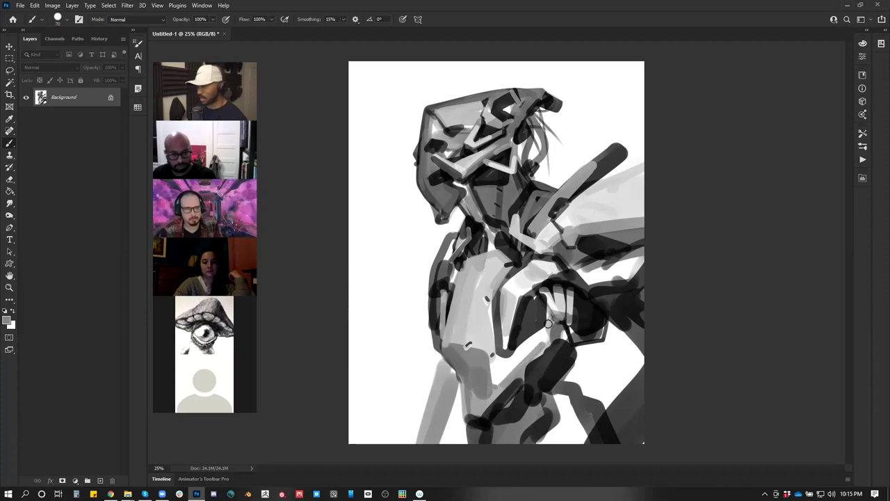
- Flip the canvas horizontally and brighten the large rear wing panel with an enlarged white brush
key(ctrl+shift+h)
key(d)
key(x)
key(bracketright)
key(bracketright)
key(bracketright)
mouse_move(405, 216)
mouse_down()
mouse_move(403, 199)
mouse_move(408, 208)
mouse_move(436, 209)
mouse_up()
- Brighten the helmet's upper side panel with a smaller white brush and sample a light gray from the helmet
key(bracketleft)
key(bracketleft)
key(bracketleft)
mouse_move(516, 117)
mouse_down()
mouse_move(544, 122)
mouse_move(554, 112)
mouse_up()
alt+click(528, 106)
key(bracketleft)
key(bracketleft)
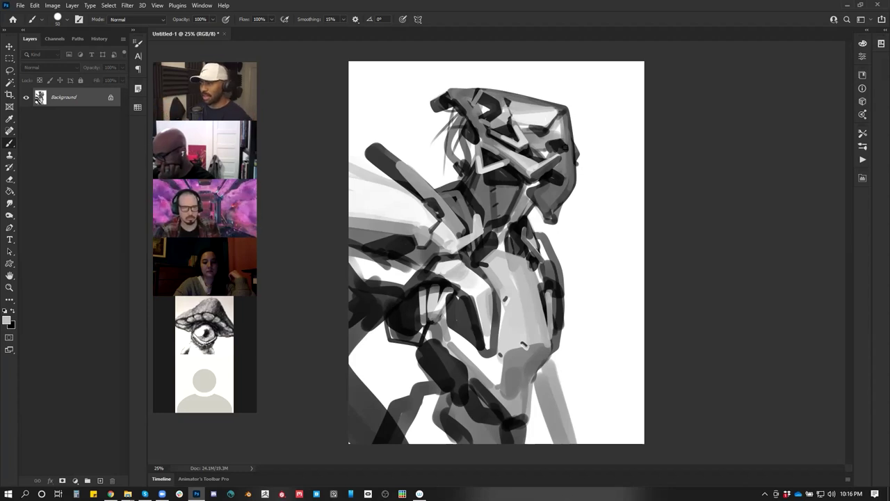
- Undo the stroke tried beneath the helmet's eye slot and paint a small light accent on the jaw
ctrl+click(563, 153)
mouse_move(543, 144)
mouse_down()
mouse_move(544, 105)
mouse_move(562, 151)
mouse_up()
key(ctrl+z)
key([)
alt+click(547, 100)
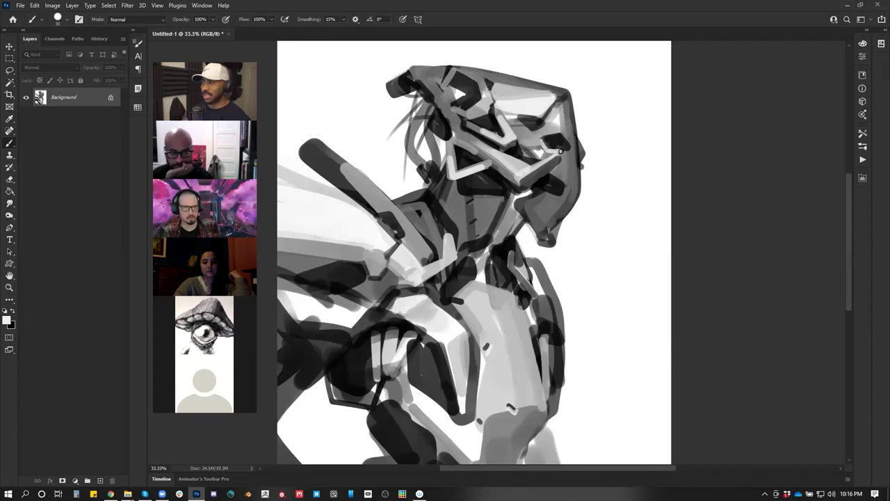
key([)
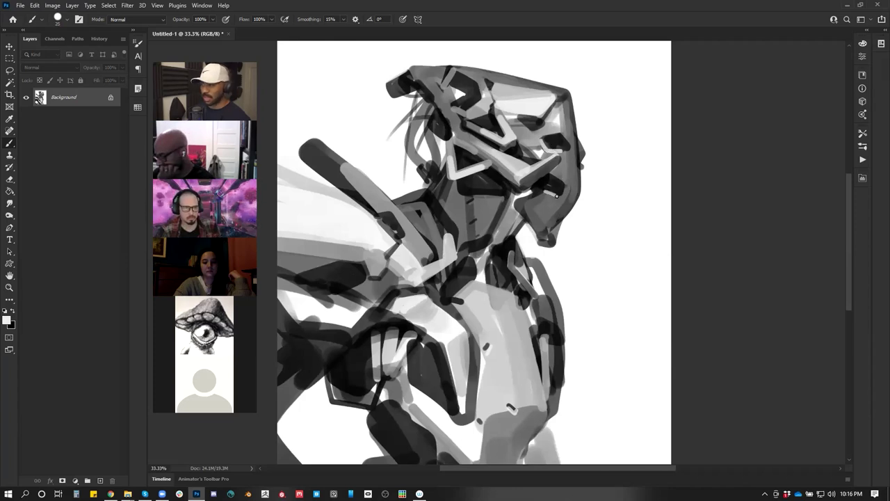
drag(548, 197, 560, 197)
- Sharpen the cheek and front edge of the helmet with dark accents and flip the canvas horizontally
key(x)
key(x)
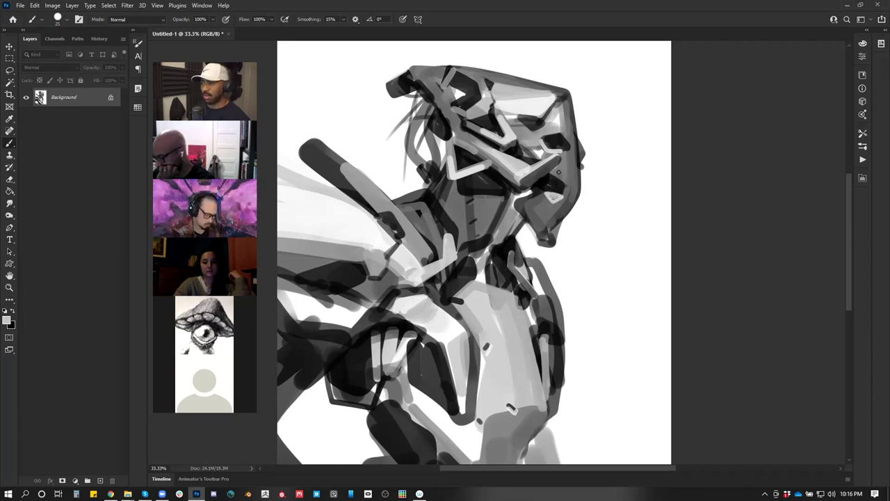
key(x)
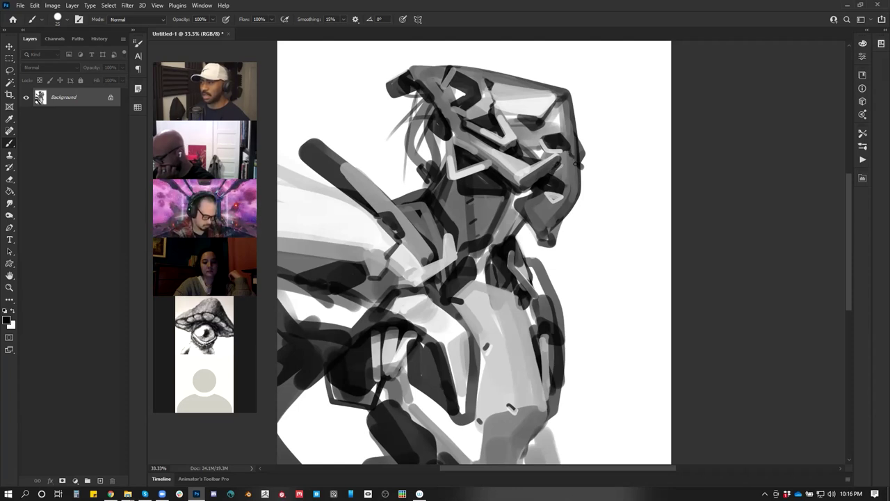
key(z)
alt+click(558, 217)
key(ctrl+shift+h)
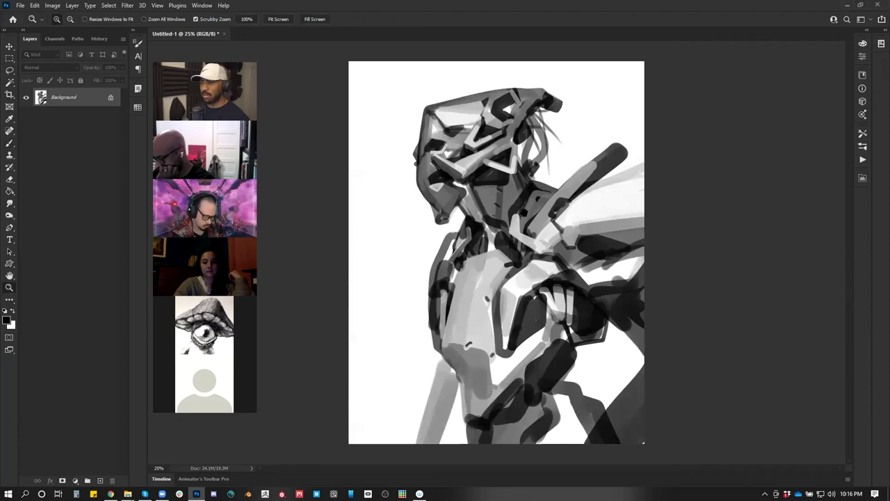
- Add small black accents at the base of the back strut and a dark slot on the light wing panel
key(b)
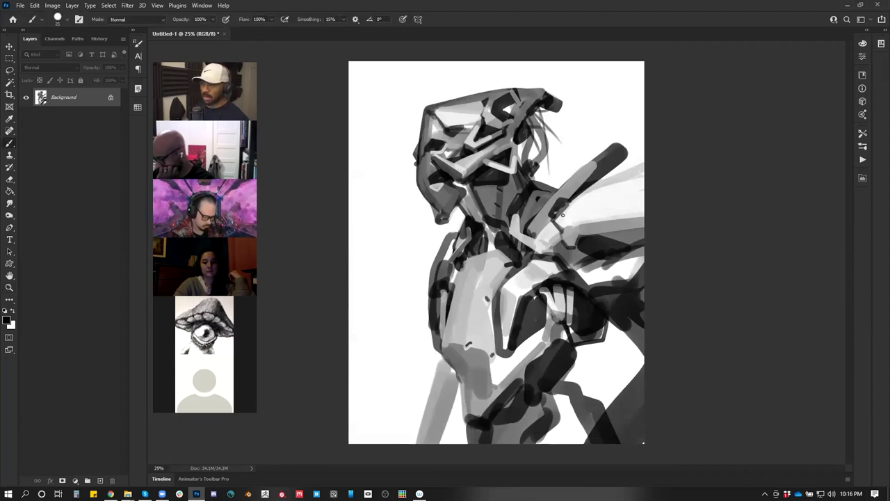
key(bracketleft)
key(bracketleft)
key(bracketleft)
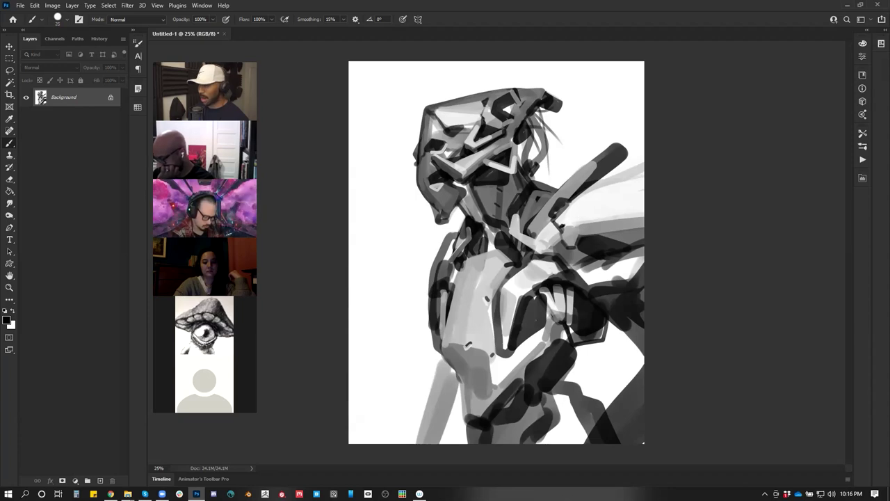
key(bracketleft)
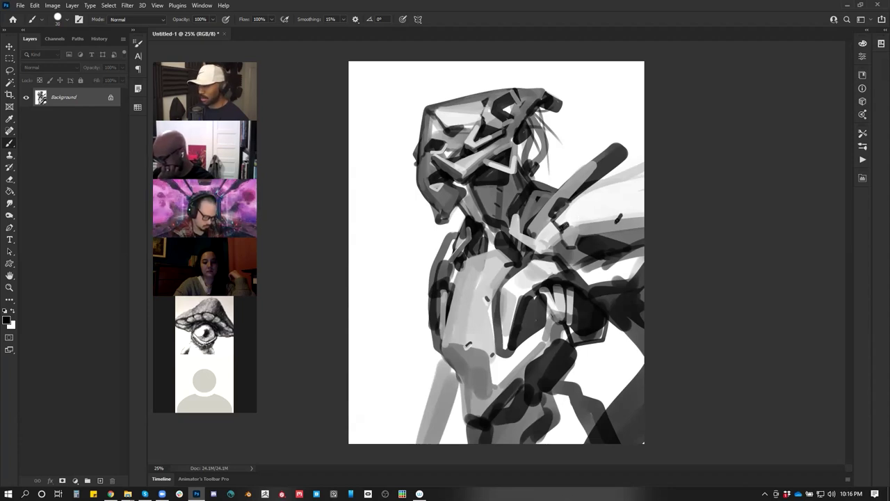
drag(624, 214, 618, 222)
alt+click(630, 222)
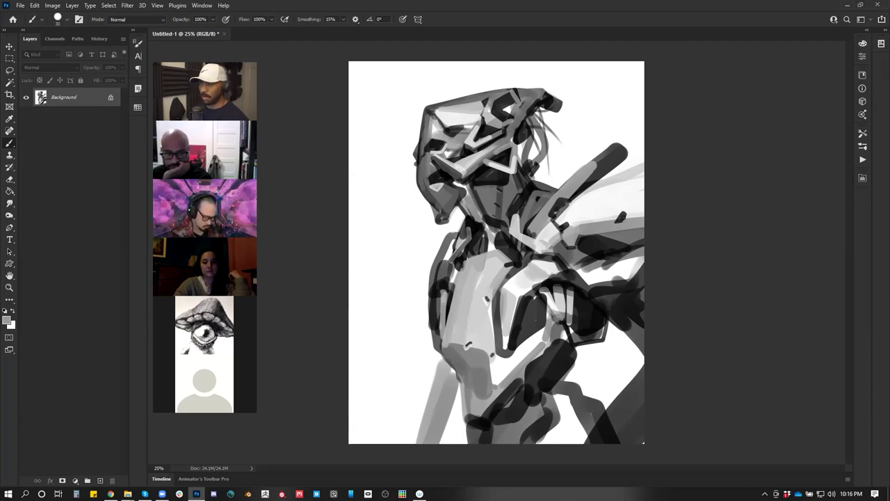
- Paint a black cap on the upper end of the back strut and add a shorter dark strut behind the neck
key(d)
key(bracketright)
key(bracketright)
drag(594, 162, 623, 140)
drag(623, 144, 599, 163)
key(bracketright)
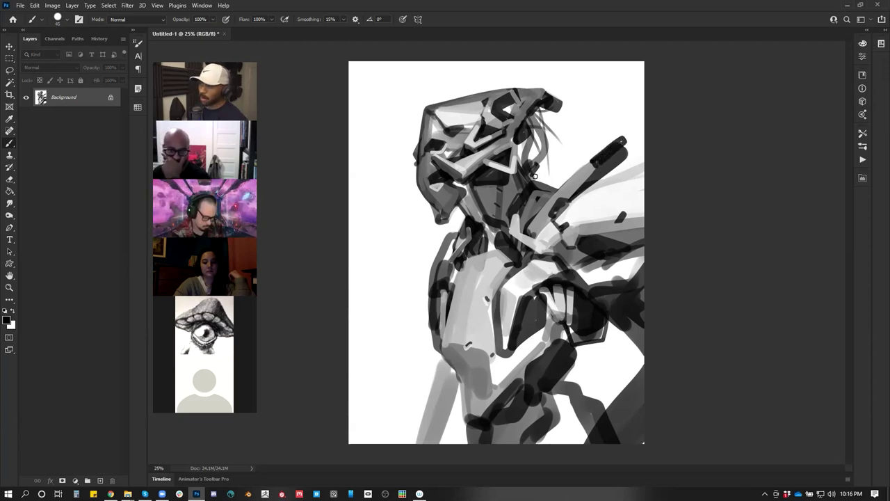
mouse_move(536, 177)
mouse_down()
mouse_move(556, 157)
mouse_move(537, 178)
mouse_move(543, 175)
mouse_up()
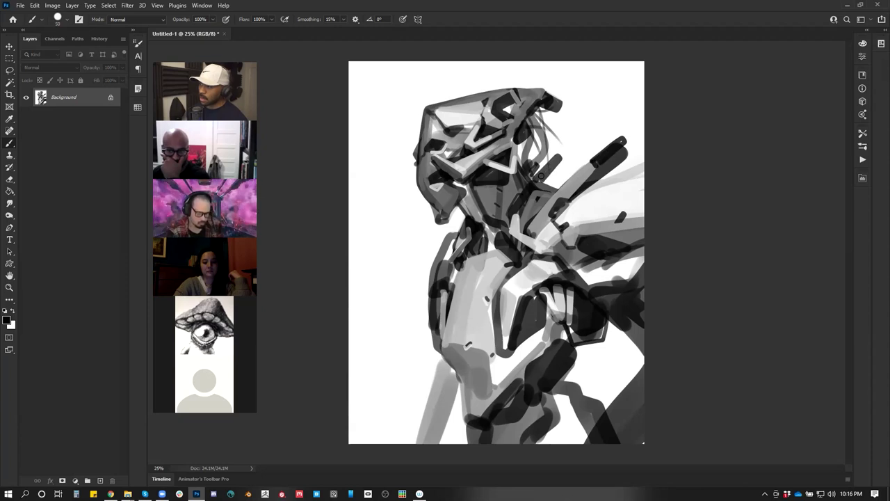
- Extend the lower rear corner of the dark shoulder plate with short black strokes
key(z)
alt+click(518, 288)
alt+click(518, 287)
click(519, 287)
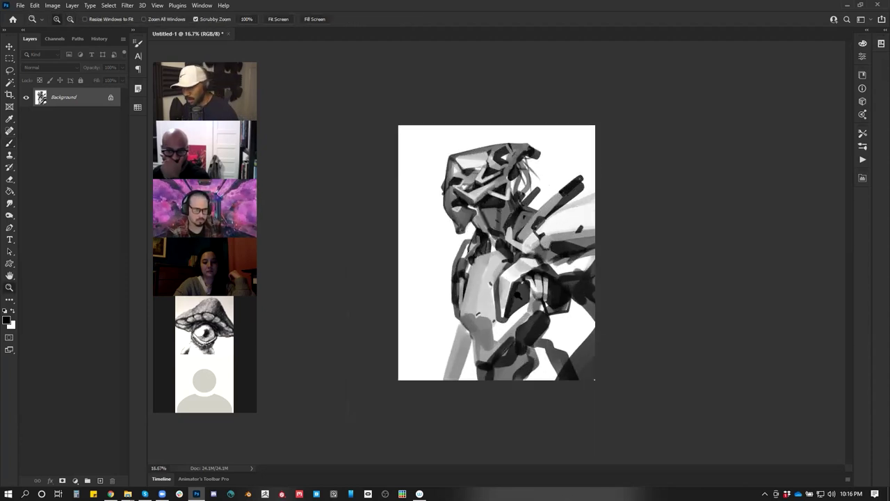
click(519, 287)
key(b)
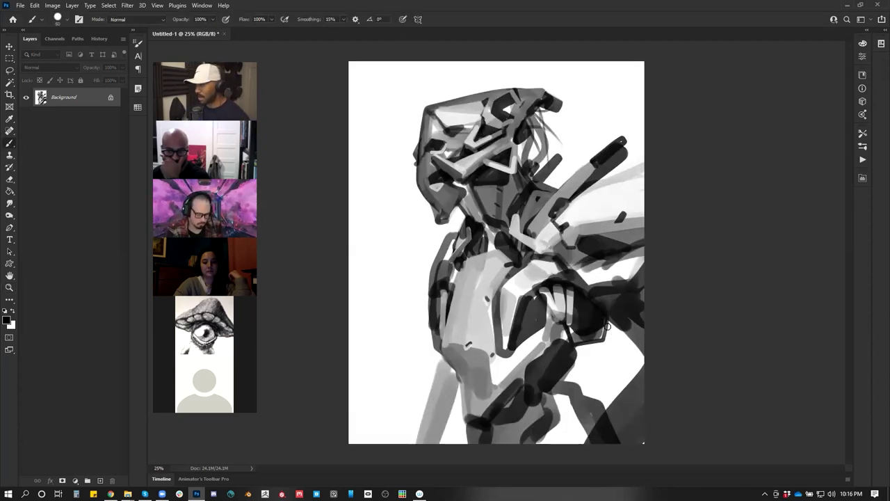
drag(610, 327, 598, 336)
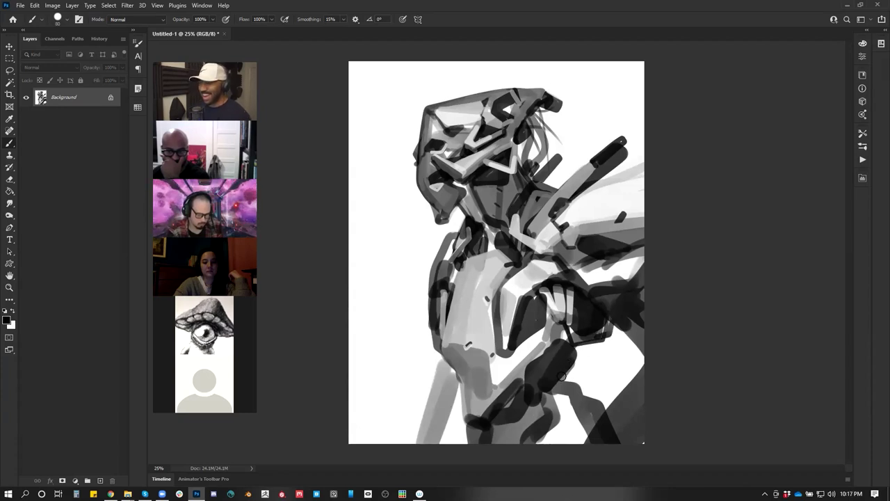
- Reshape the upper arm with long black strokes and add a dark block behind the elbow
mouse_move(555, 389)
mouse_down()
mouse_move(530, 410)
mouse_move(526, 374)
mouse_move(536, 409)
mouse_up()
alt+click(536, 373)
drag(535, 373, 520, 422)
drag(553, 394, 540, 425)
alt+click(546, 399)
key(bracketright)
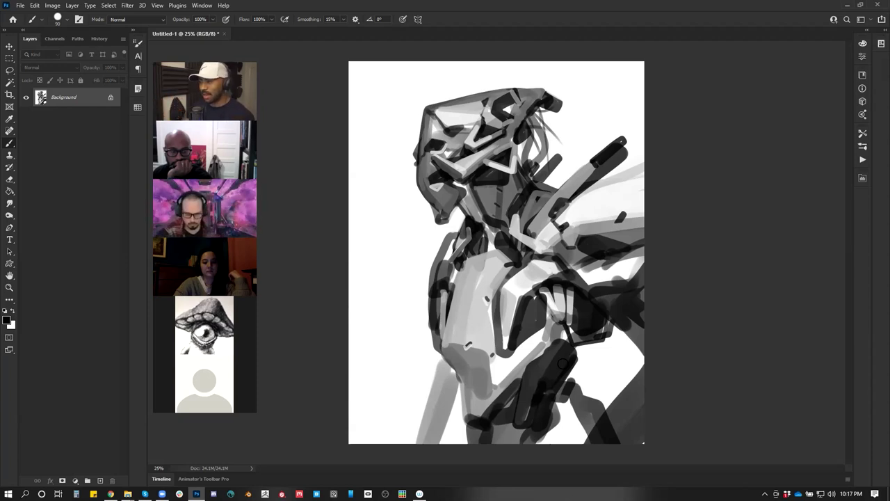
- Smooth the chin with sampled dark gray, flip the canvas horizontally, and add a white highlight behind the jaw
alt+click(438, 201)
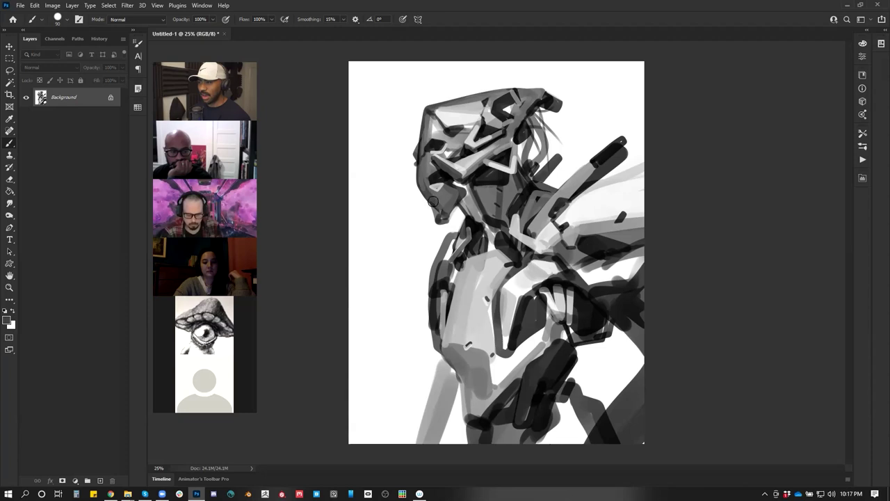
key(ctrl+shift+h)
key(d)
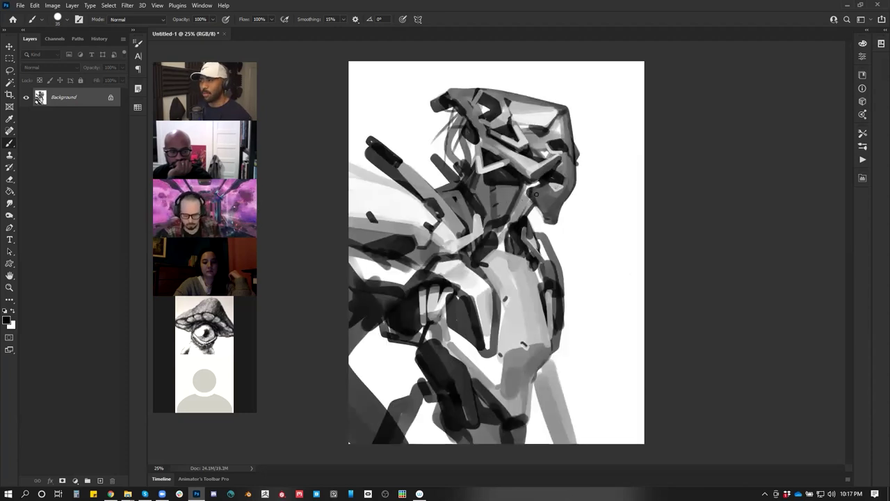
alt+click(526, 195)
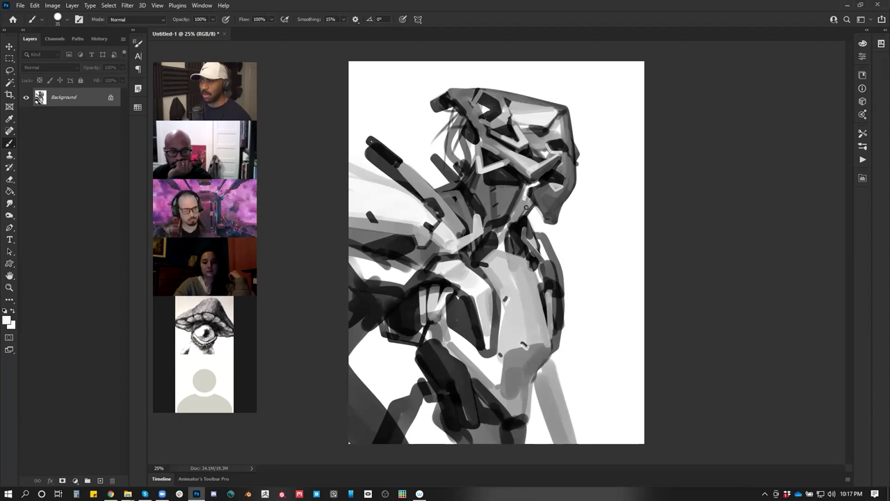
key([)
drag(532, 186, 531, 196)
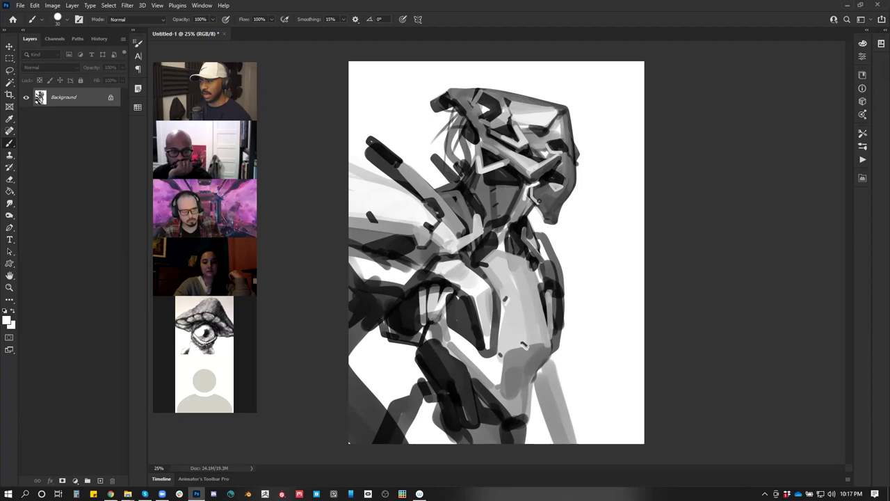
- Add fine dark accents to the jaw and around the eye slot, and flip the canvas horizontally
alt+click(543, 203)
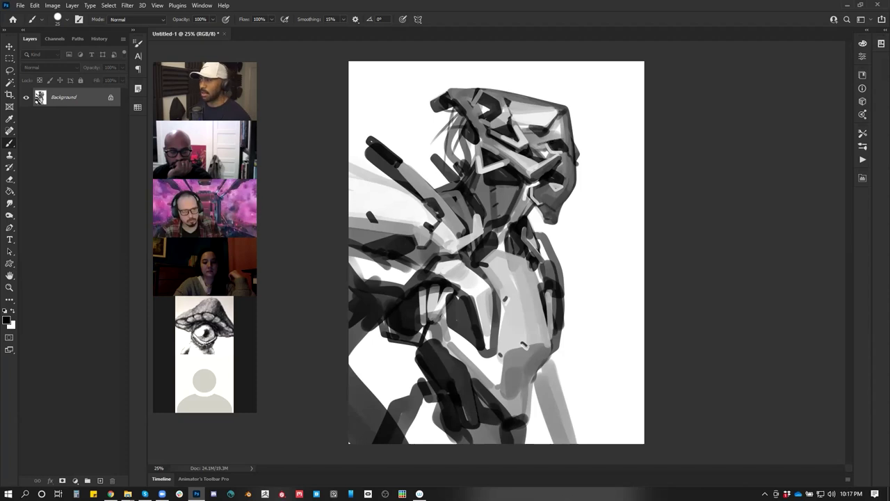
drag(556, 145, 548, 144)
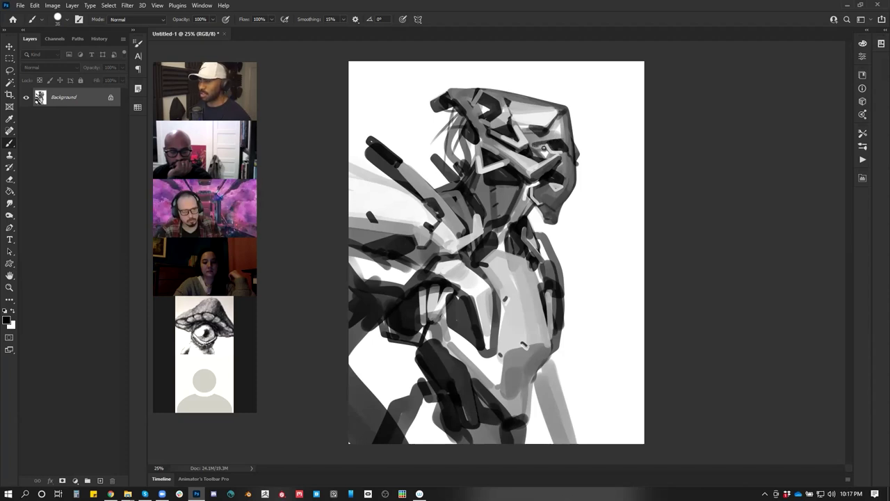
key(z)
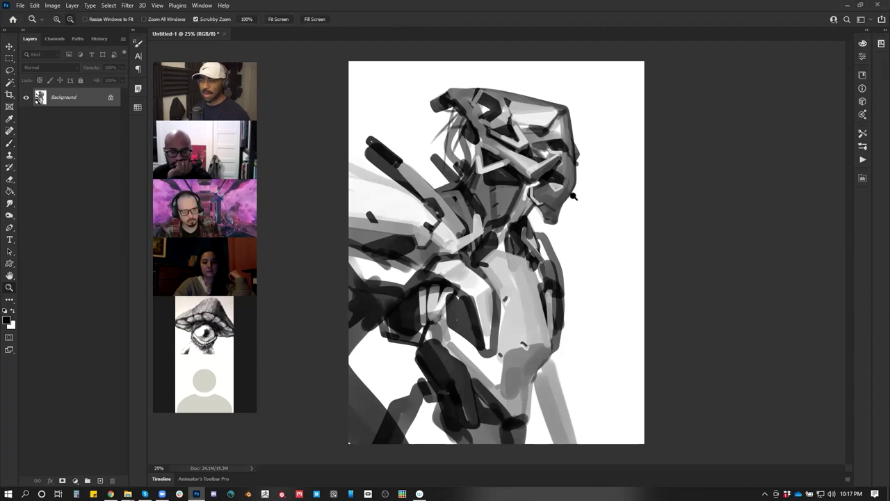
alt+click(543, 229)
alt+click(543, 228)
alt+click(543, 228)
key(ctrl+shift+h)
click(525, 251)
key(ctrl+plus)
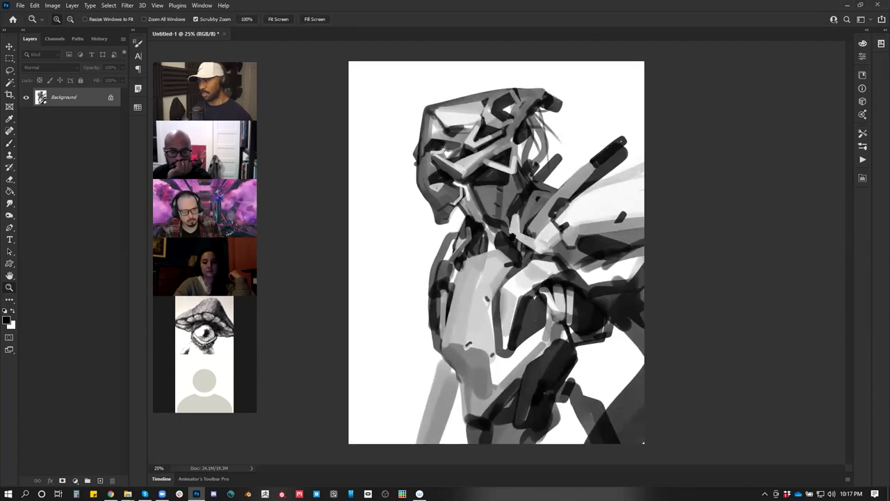
- Paint a light gray strut along the side of the neck and deepen the neck base in black
key(b)
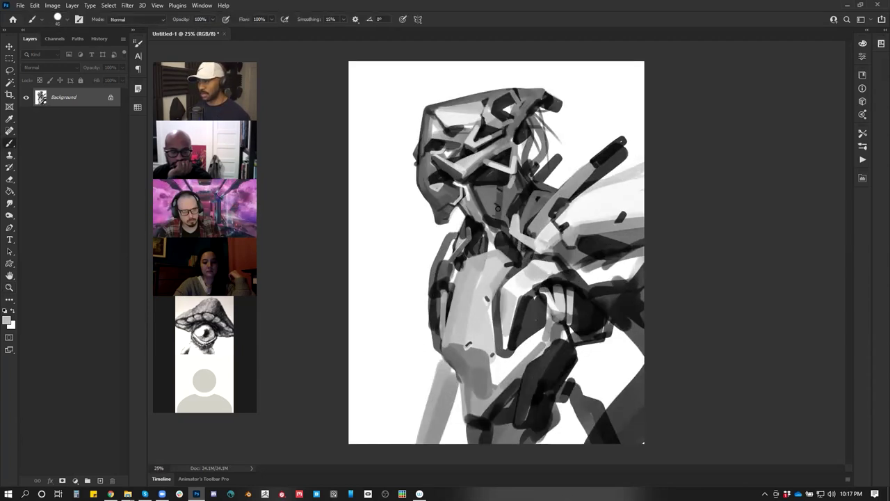
mouse_move(503, 210)
mouse_down()
mouse_move(517, 177)
mouse_move(486, 230)
mouse_move(460, 227)
mouse_up()
key(d)
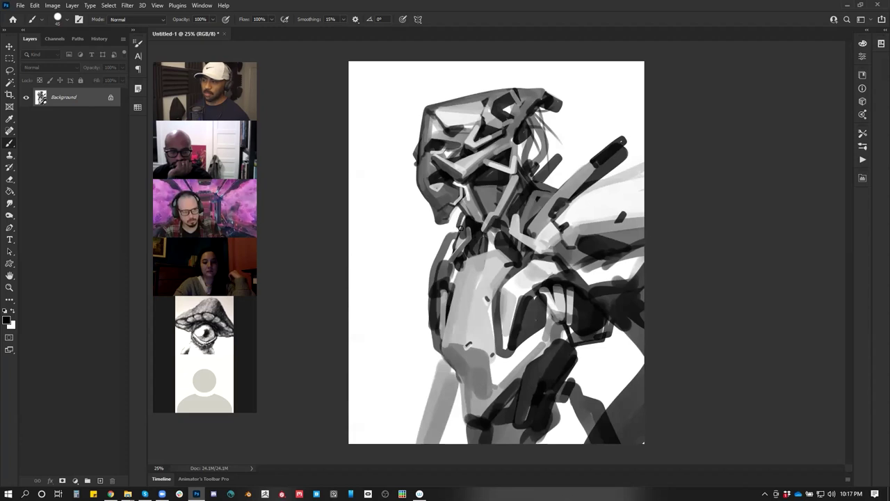
key(z)
alt+click(489, 268)
alt+click(489, 270)
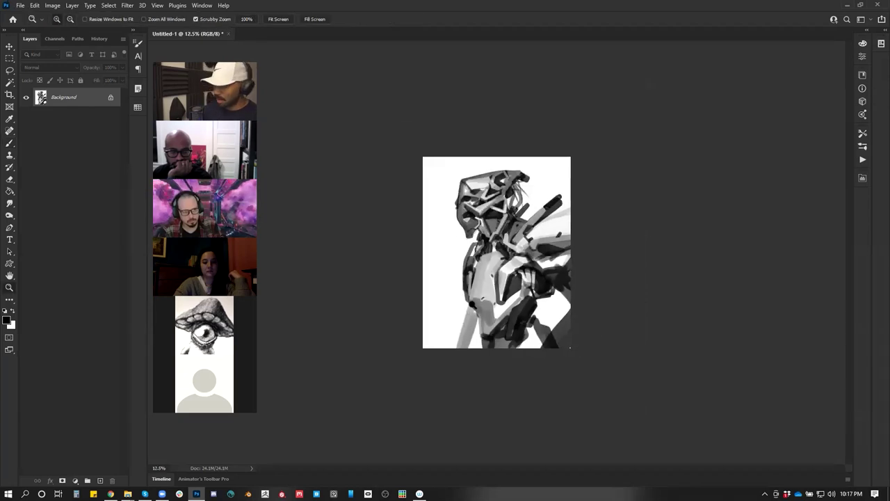
click(586, 201)
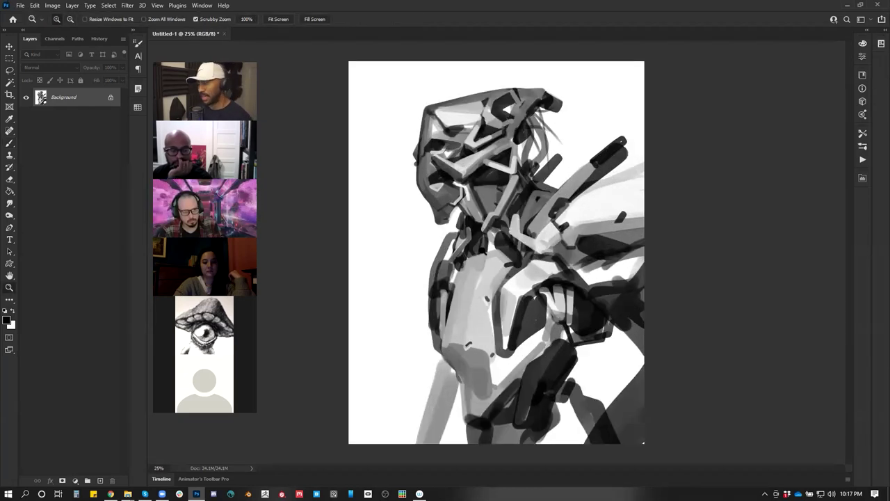
- Define the chest plate's upper rim with a black collar line, undoing the misplaced stroke and reducing the brush size
key(b)
mouse_move(490, 255)
mouse_down()
mouse_move(463, 257)
mouse_move(497, 250)
mouse_up()
key(x)
key(ctrl+z)
key([)
key(x)
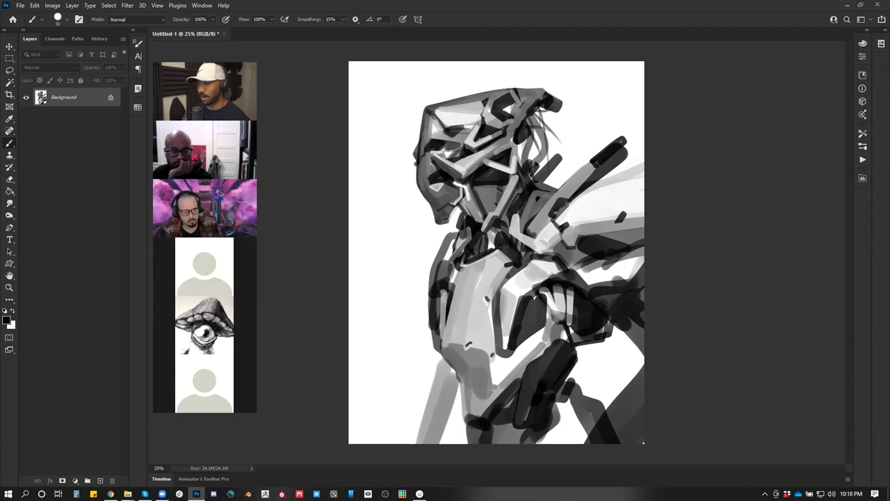
- Flip the canvas horizontally and paint a dark barrel-like rod projecting from the back of the helmet
key(z)
alt+click(510, 288)
key(ctrl+shift+h)
key(ctrl+plus)
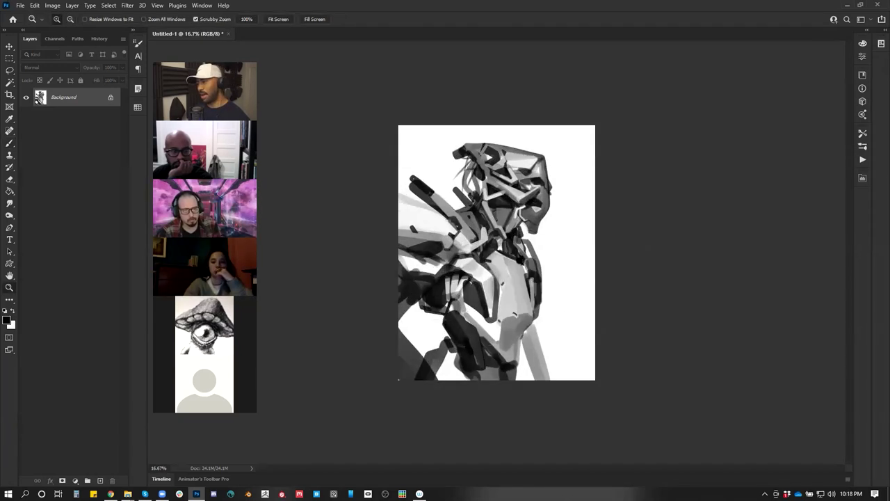
click(505, 260)
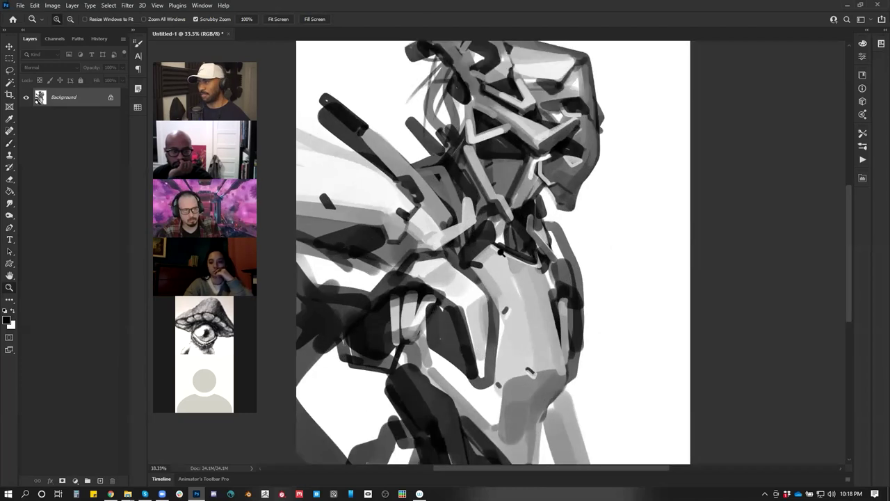
alt+click(502, 245)
alt+click(502, 244)
click(495, 233)
key(b)
mouse_move(456, 111)
mouse_down()
mouse_move(408, 130)
mouse_move(418, 136)
mouse_move(457, 116)
mouse_up()
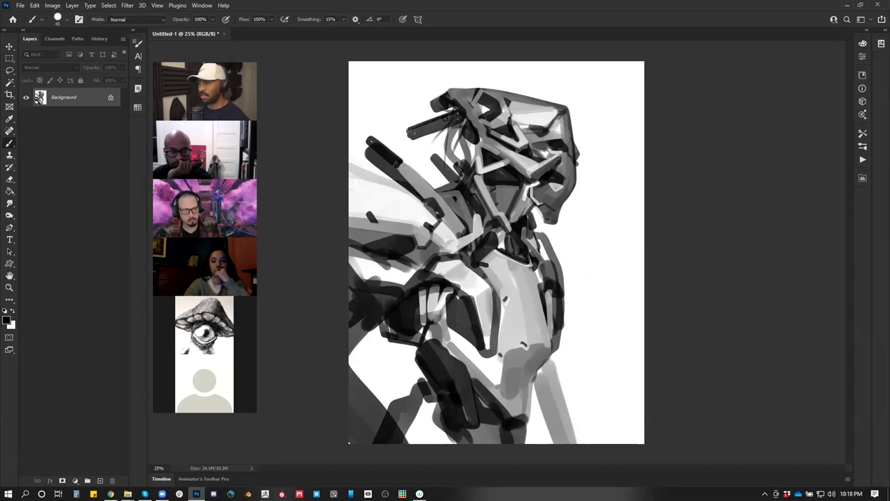
- Flip the canvas horizontally and paint a dark joint at the top of the light gray far arm
key(z)
alt+click(468, 278)
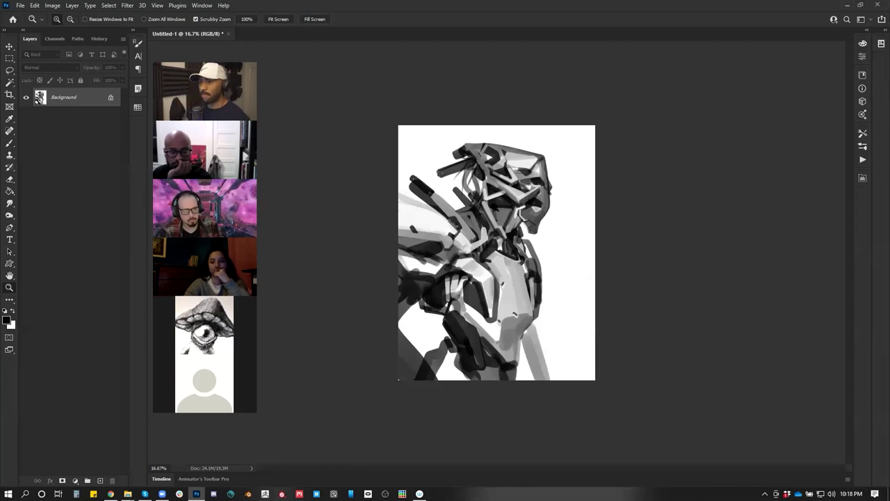
key(ctrl+shift+h)
key(b)
key(z)
click(512, 247)
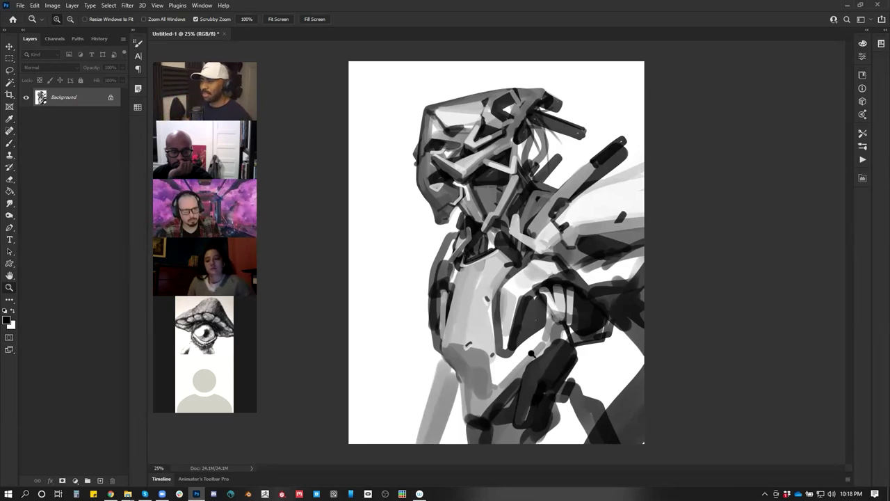
key(b)
mouse_move(440, 362)
mouse_down()
mouse_move(449, 387)
mouse_move(445, 368)
mouse_move(457, 375)
mouse_move(445, 375)
mouse_move(443, 386)
mouse_move(442, 361)
mouse_move(445, 376)
mouse_up()
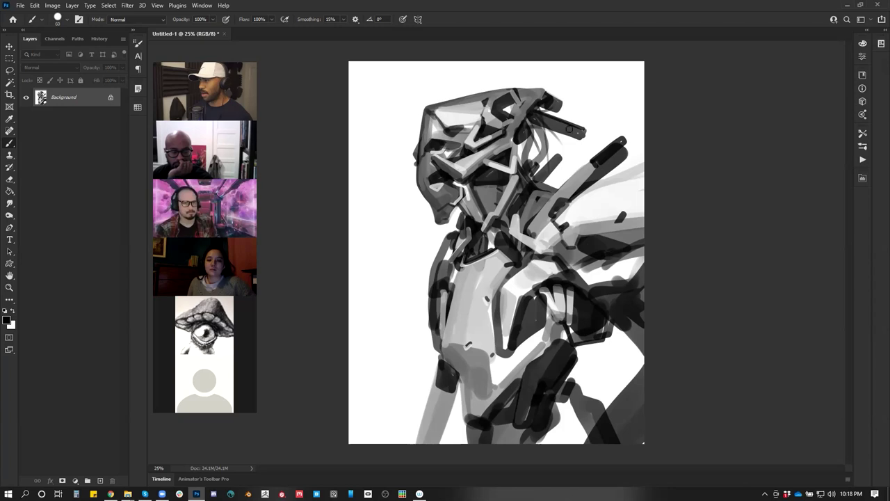
- Edge the light shoulder strut with black strokes and flip the canvas horizontally
drag(543, 252, 561, 237)
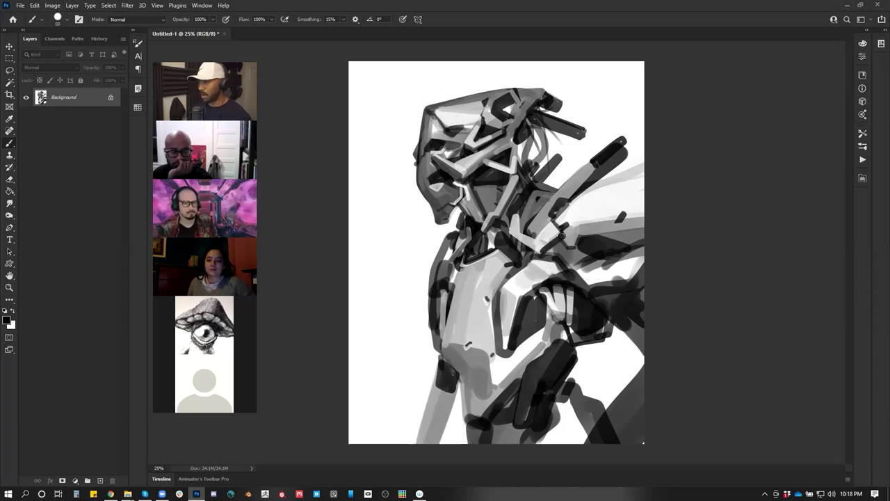
key(bracketright)
key(bracketright)
key(bracketright)
key(bracketright)
key(bracketright)
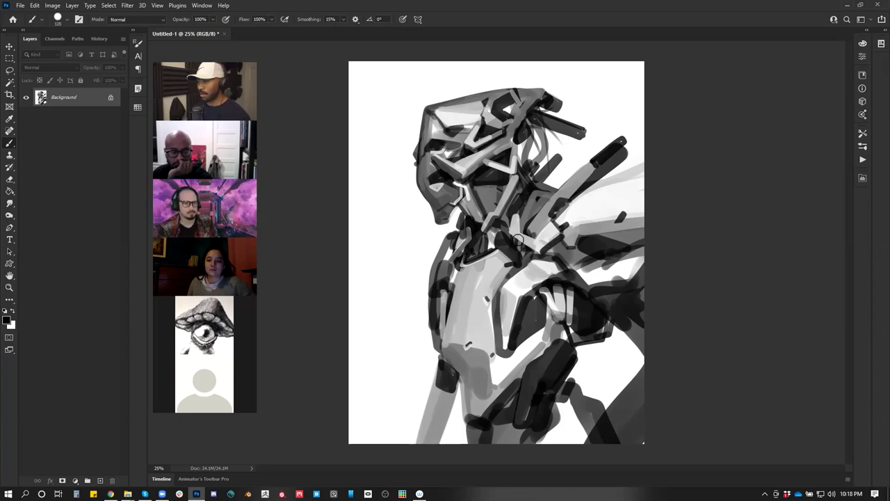
drag(467, 173, 517, 141)
alt+click(473, 216)
alt+click(467, 226)
key(ctrl+shift+h)
ctrl+click(510, 311)
ctrl+click(480, 334)
- Fill the large rear panel in the canvas's lower corner with sampled dark gray, using a much larger brush
drag(351, 357, 403, 443)
mouse_move(352, 357)
mouse_down()
mouse_move(393, 443)
mouse_move(343, 360)
mouse_move(406, 465)
mouse_up()
alt+click(351, 380)
key(])
key(])
key(])
key(])
key(])
key(])
mouse_move(332, 383)
mouse_down()
mouse_move(389, 460)
mouse_move(394, 452)
mouse_up()
key(])
key(])
key(])
- Paint a white angular panel at the canvas edge behind the shoulder with a smaller brush
key(bracketleft)
key(bracketleft)
key(bracketleft)
key(bracketleft)
key(bracketleft)
key(bracketleft)
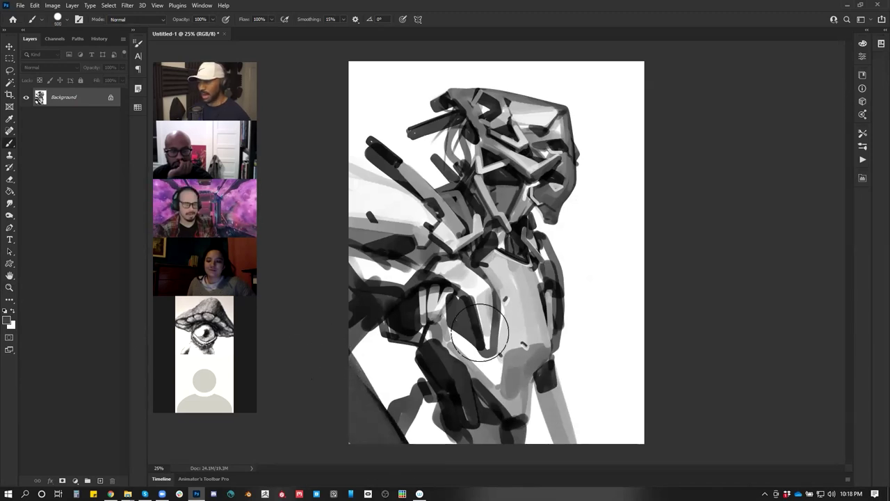
key(x)
mouse_move(352, 279)
mouse_down()
mouse_move(367, 306)
mouse_move(341, 323)
mouse_up()
mouse_move(349, 273)
mouse_down()
mouse_move(354, 310)
mouse_move(350, 301)
mouse_up()
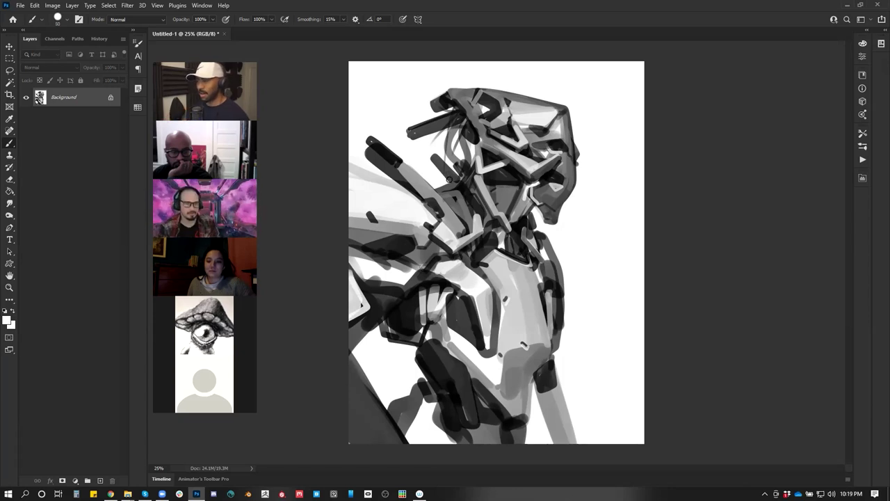
- Paint a white angular outline around the dark collar strut behind the neck
mouse_move(444, 187)
mouse_down()
mouse_move(463, 185)
mouse_move(481, 223)
mouse_up()
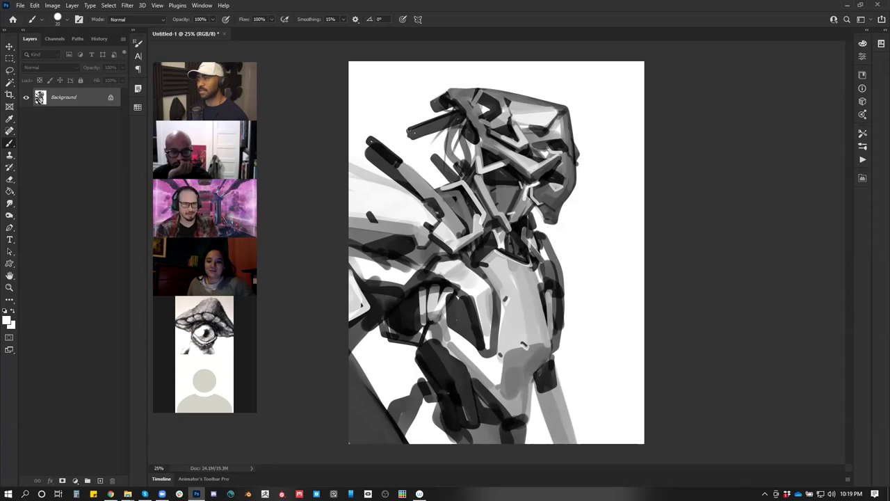
key(z)
alt+click(496, 253)
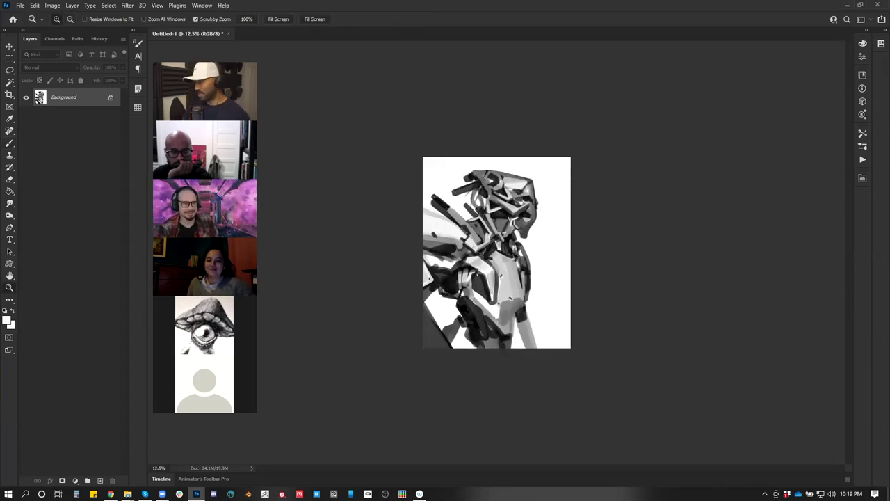
key(ctrl+plus)
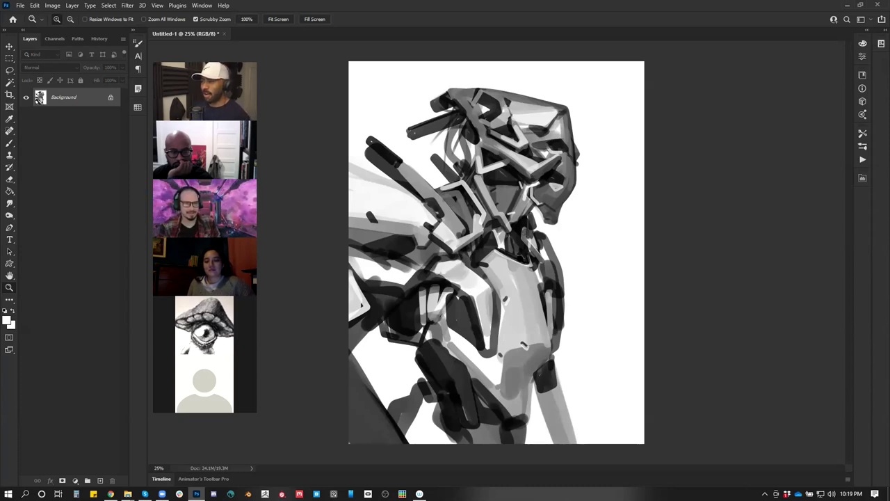
- Darken the upper end of the white collar outline with black strokes
click(470, 195)
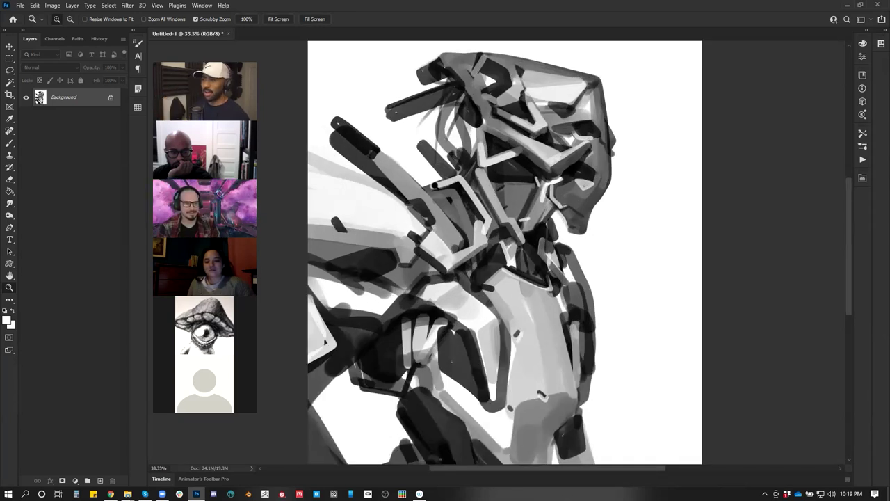
key(b)
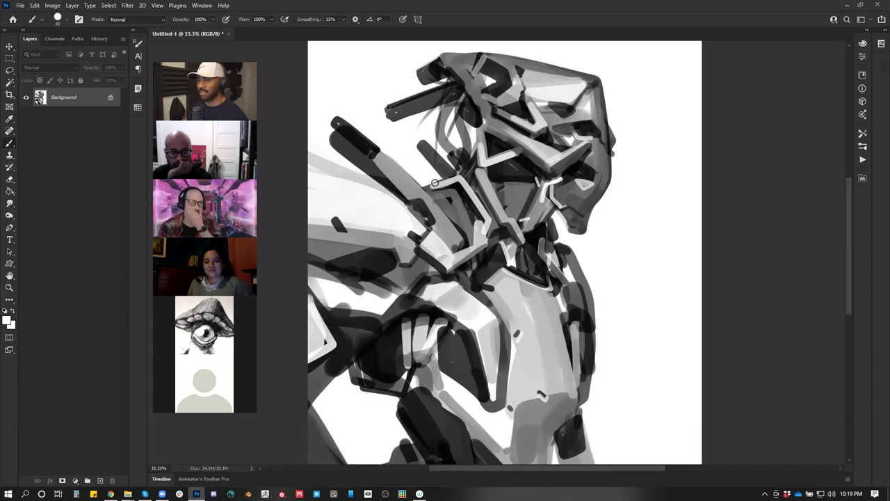
key(d)
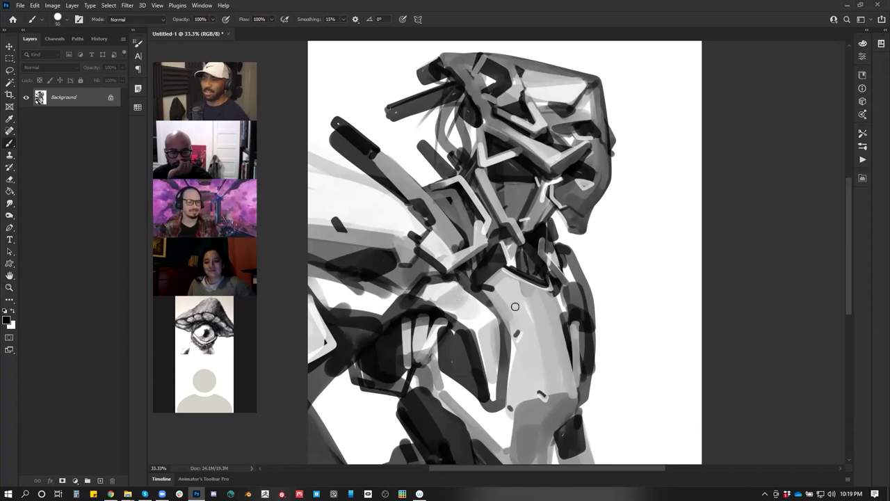
key(z)
alt+click(517, 215)
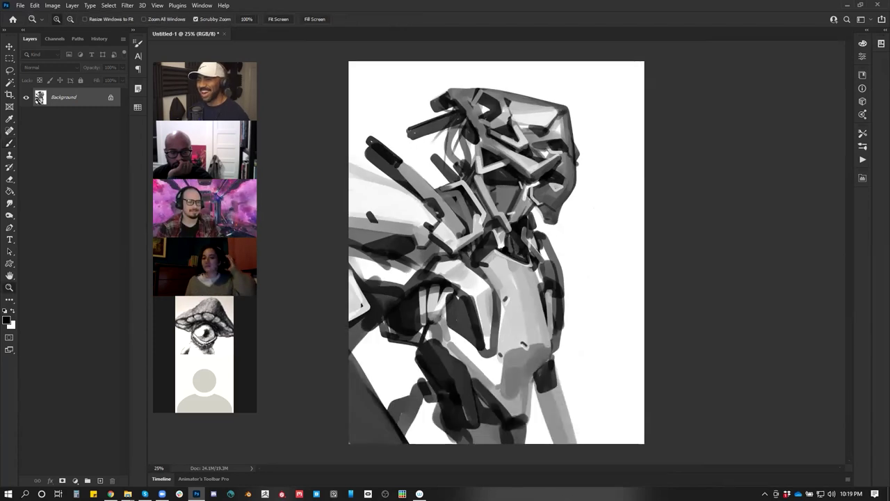
- Soften the lower end of the collar outline with sampled gray and restore black as the painting color
click(494, 231)
key(b)
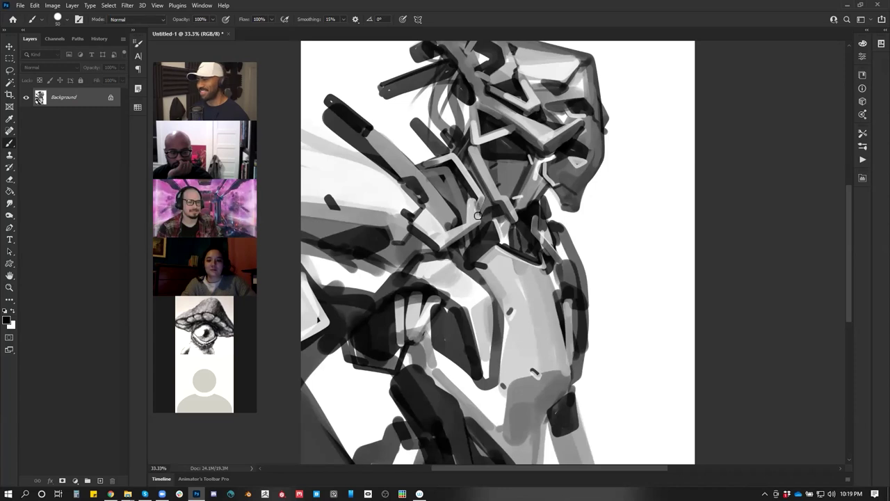
alt+click(473, 208)
mouse_move(476, 215)
mouse_down()
mouse_move(463, 228)
mouse_move(477, 207)
mouse_move(478, 222)
mouse_up()
key(d)
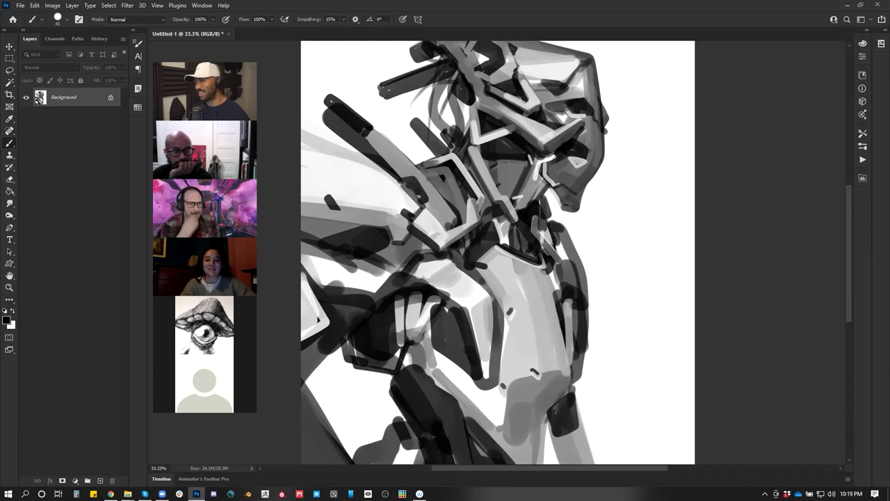
key(z)
alt+click(527, 237)
alt+click(525, 238)
click(519, 243)
click(518, 246)
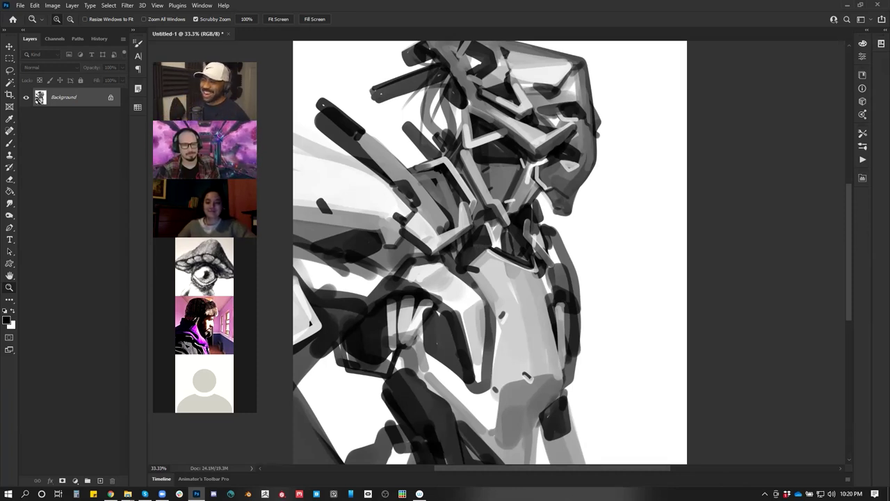
- Add fine black accents to the helmet's forehead panel with a reduced brush
key(b)
key(bracketright)
key(bracketright)
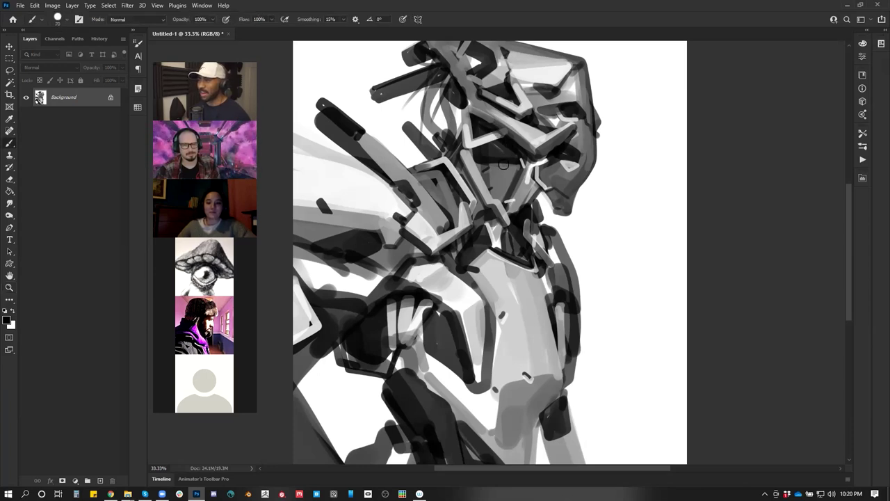
drag(559, 133, 549, 183)
alt+click(514, 124)
key(x)
key(bracketleft)
key(bracketleft)
key(bracketleft)
key(bracketleft)
key(bracketleft)
key(bracketleft)
key(bracketright)
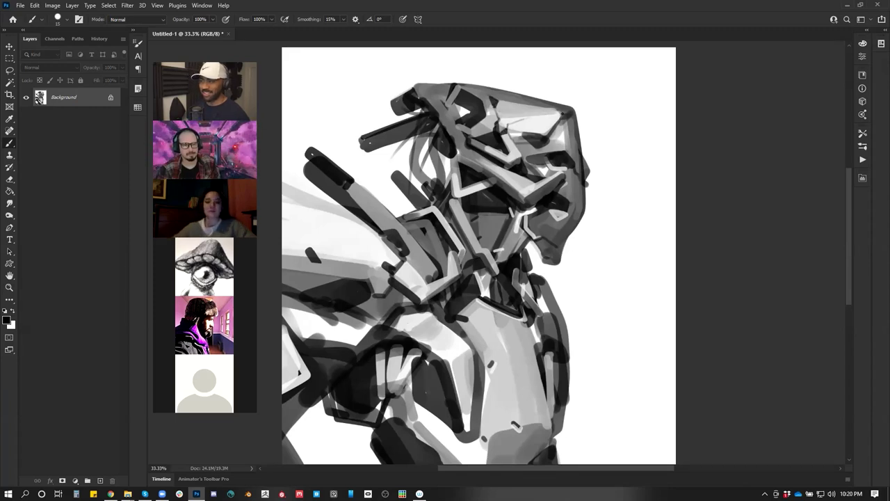
- Paint parallel white vent slits on the dark cheek below the visor strut, undoing the misplaced strokes
key(z)
alt+click(579, 217)
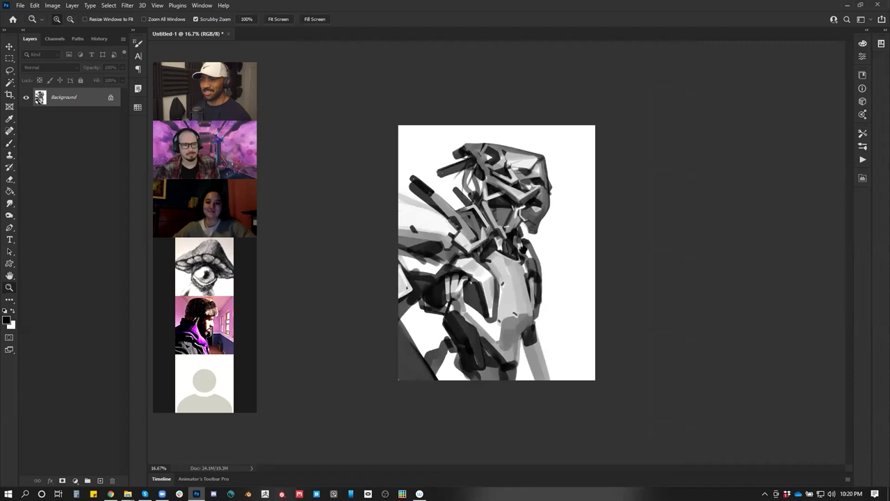
click(527, 202)
drag(484, 200, 522, 187)
key(b)
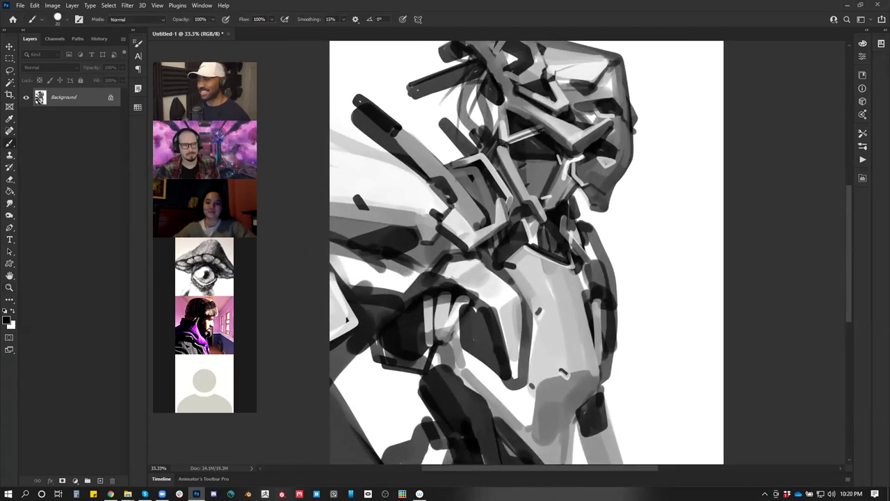
mouse_move(526, 134)
mouse_down()
mouse_move(509, 166)
mouse_move(525, 176)
mouse_move(505, 186)
mouse_up()
key(x)
key(ctrl+z)
key(ctrl+z)
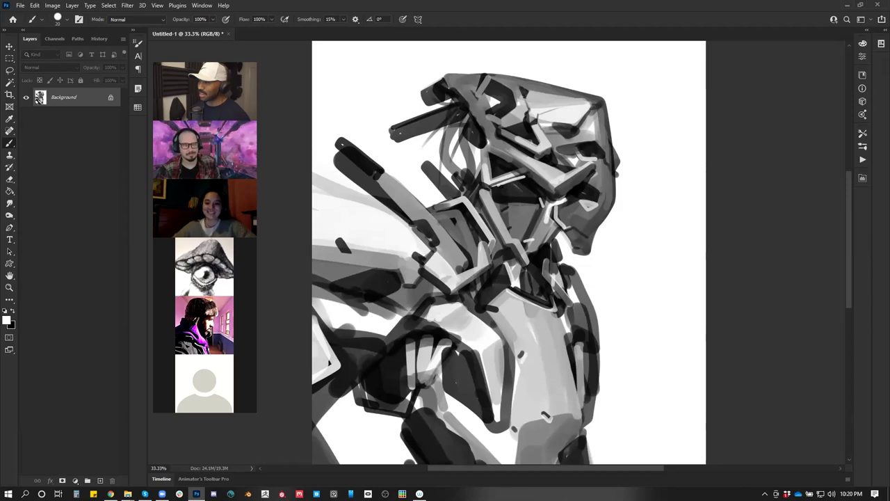
key(z)
alt+click(514, 312)
alt+click(514, 313)
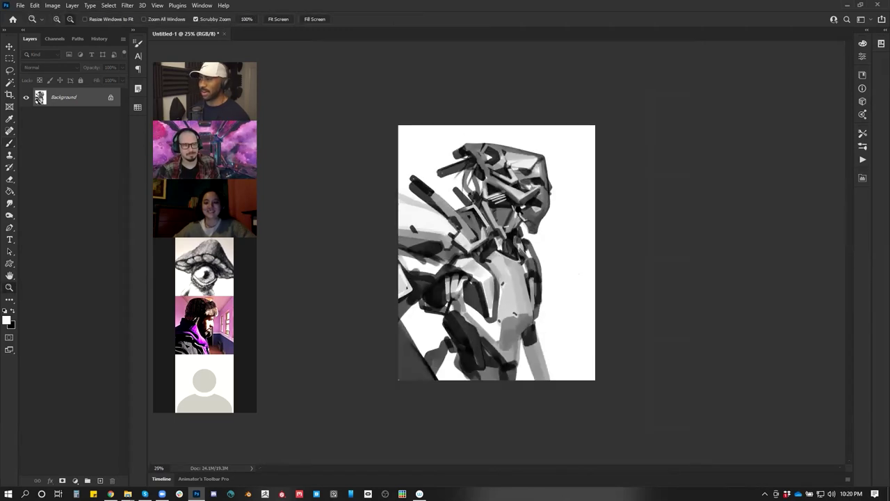
alt+click(515, 312)
- Flip the canvas horizontally and add a small black accent beneath the eye slot
key(ctrl+shift+h)
click(529, 284)
key(ctrl+plus)
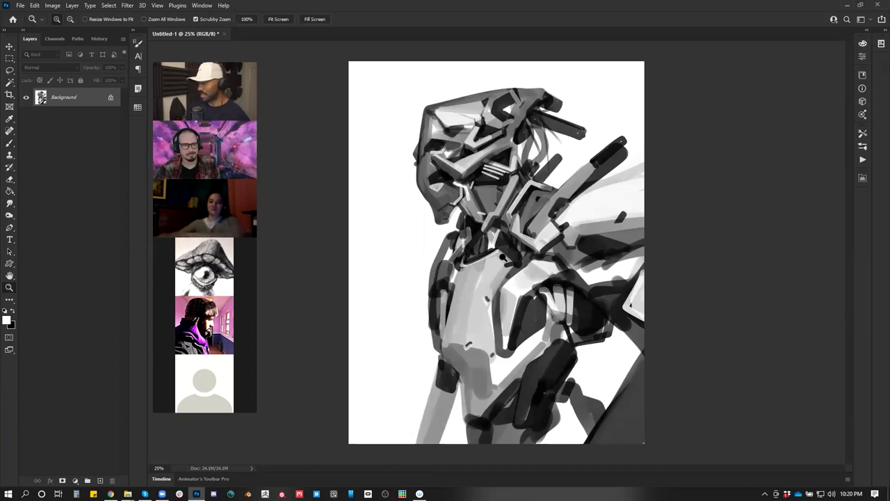
click(445, 165)
key(b)
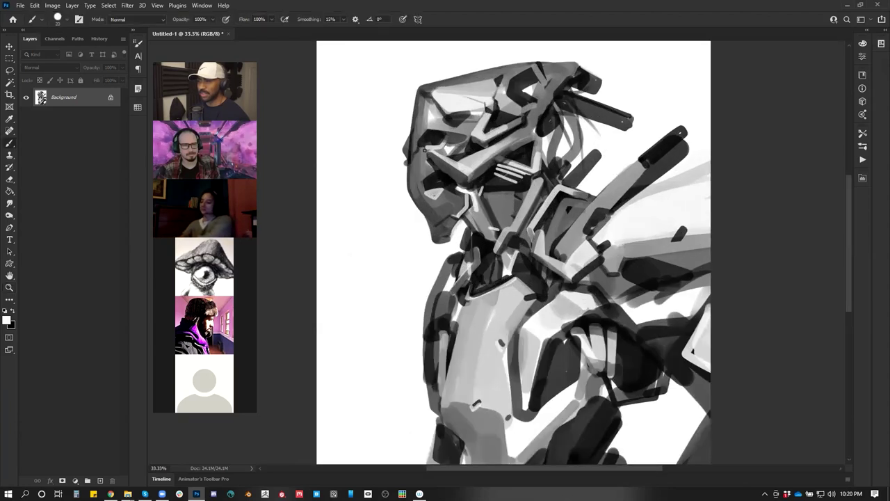
drag(429, 152, 420, 166)
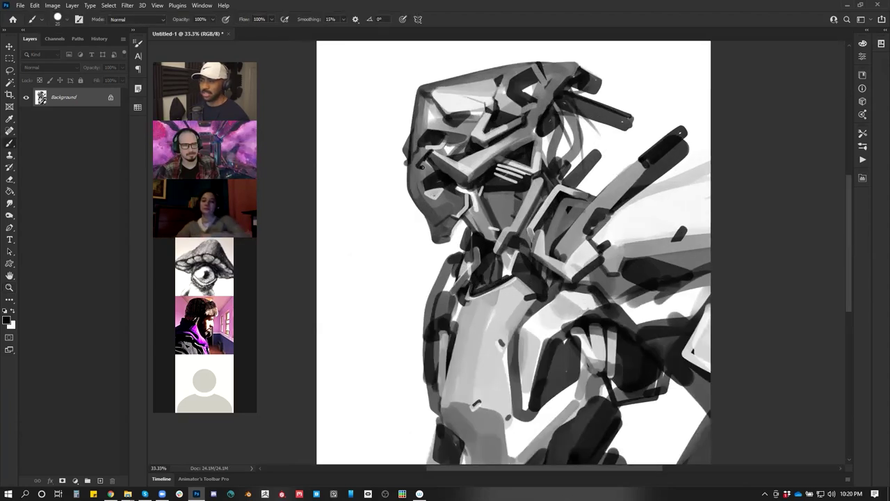
- Flip the canvas horizontally so the bust faces the opposite way
alt+click(521, 236)
alt+click(543, 250)
alt+click(556, 261)
alt+click(568, 269)
key(ctrl+shift+h)
ctrl+click(516, 267)
ctrl+click(515, 266)
key(ctrl+plus)
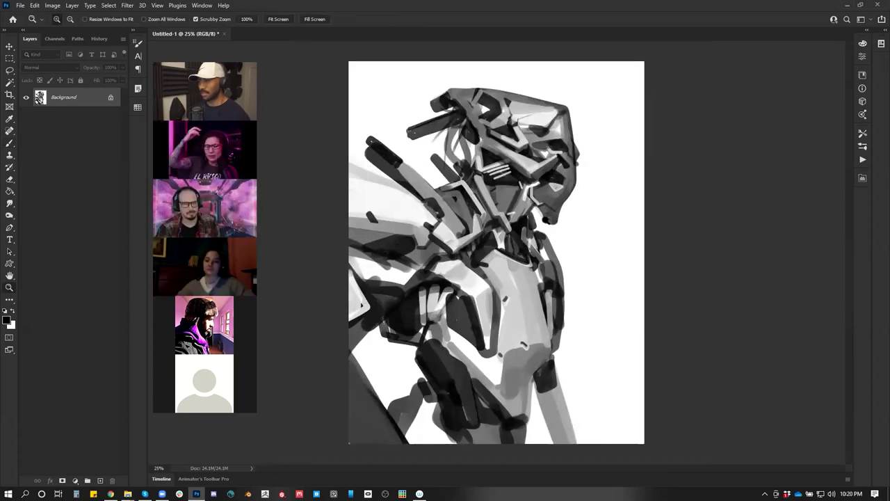
key(b)
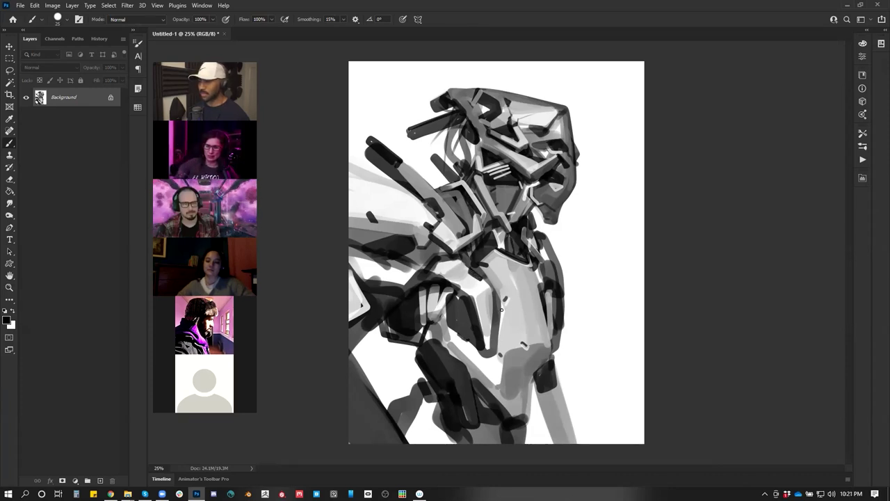
- Smooth the gray lower torso panel with sampled mid-gray tones and an enlarged brush
key(z)
click(515, 292)
scroll(514, 292, down, 2)
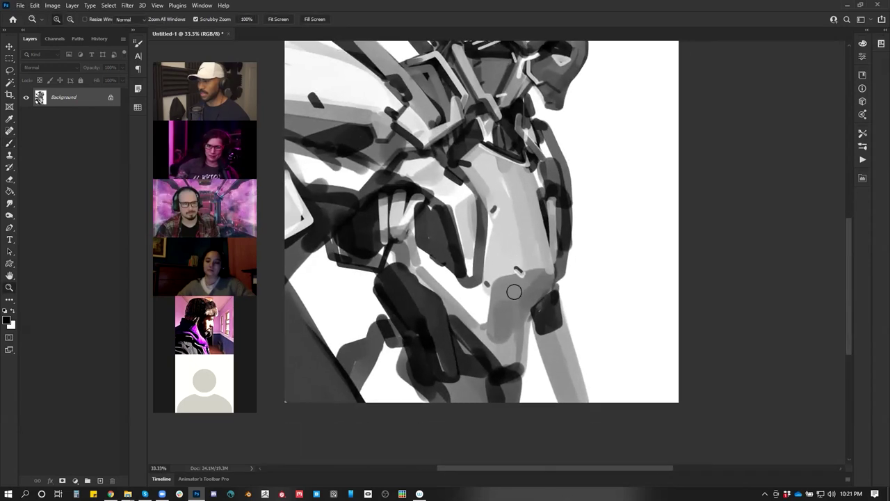
key([)
key([)
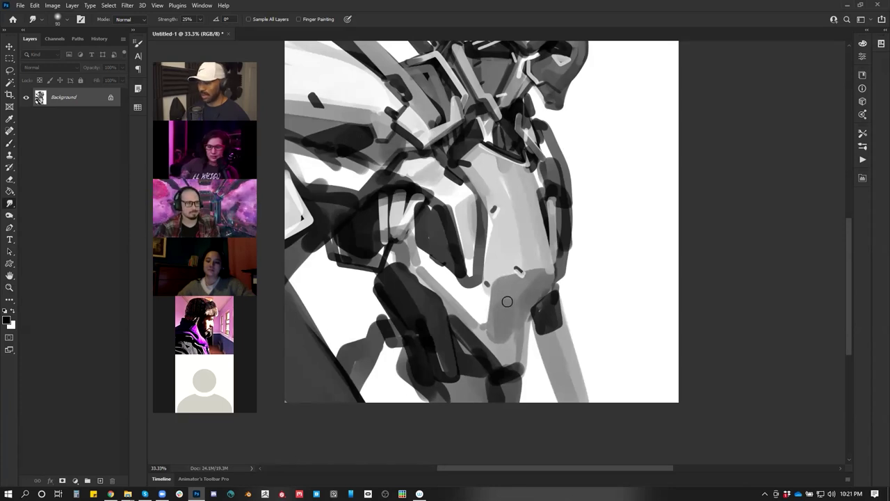
key(b)
alt+click(513, 327)
key(bracketright)
key(bracketright)
key(bracketright)
key(bracketright)
alt+click(505, 346)
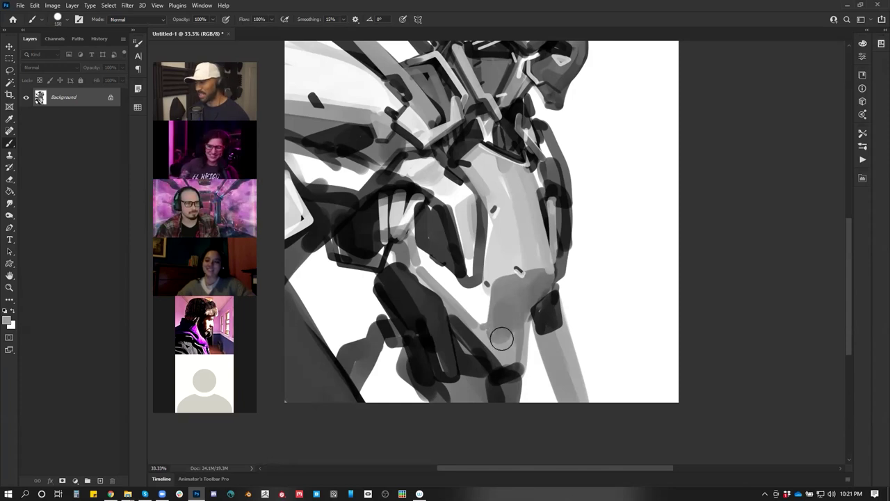
key(bracketright)
key(bracketright)
key(bracketright)
mouse_move(506, 346)
mouse_down()
mouse_move(507, 295)
mouse_move(515, 324)
mouse_up()
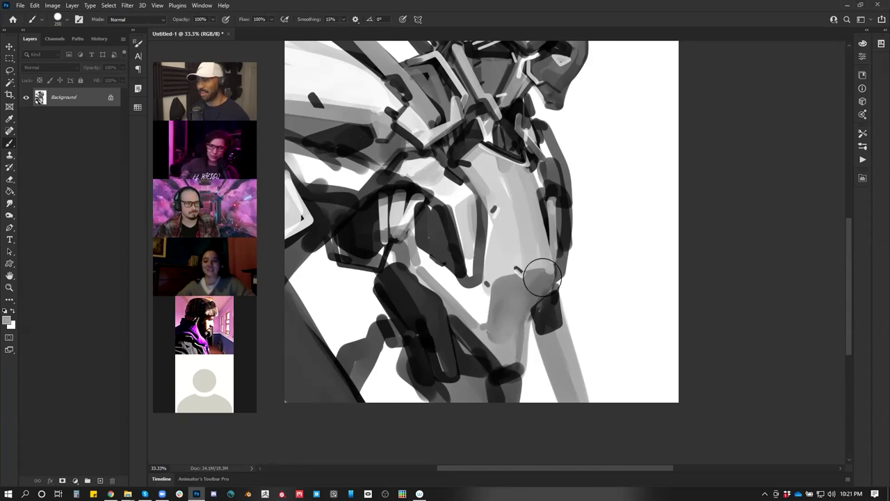
- Reduce the brush size for fine detail work and reset the painting color to black
key(bracketleft)
key(bracketleft)
key(bracketleft)
key(bracketleft)
key(bracketleft)
key(bracketleft)
alt+click(539, 284)
drag(500, 281, 539, 321)
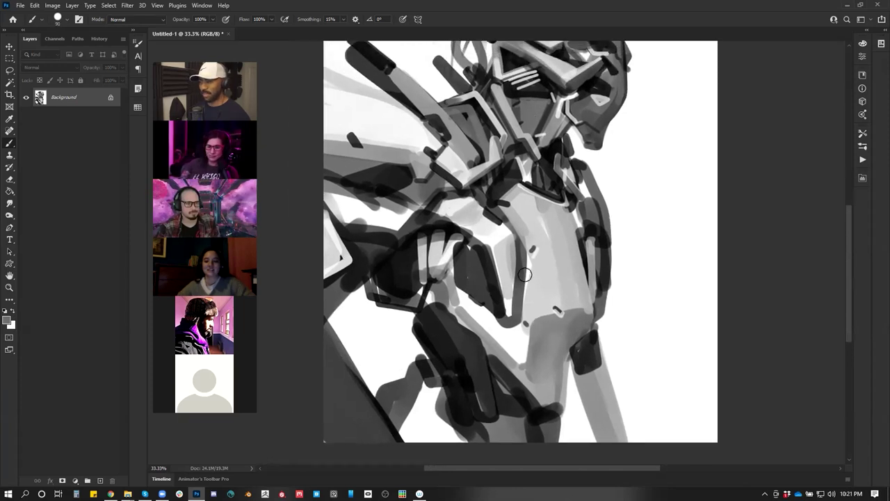
key(d)
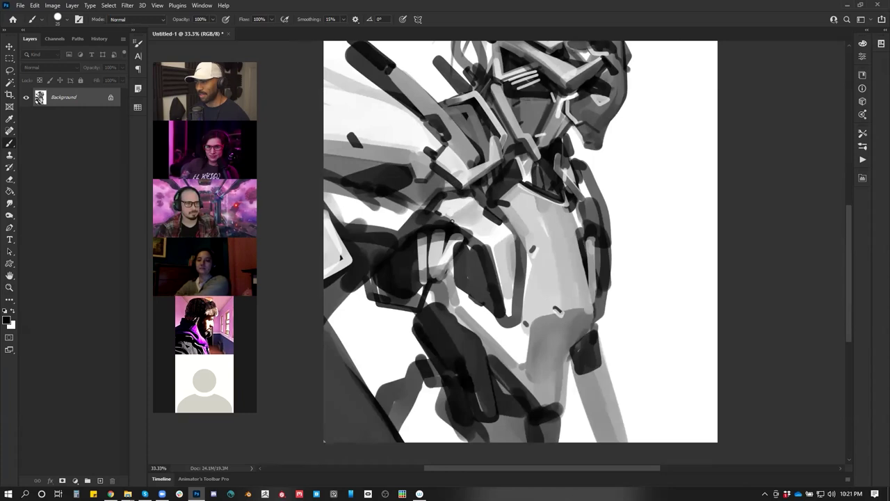
key(z)
alt+click(568, 218)
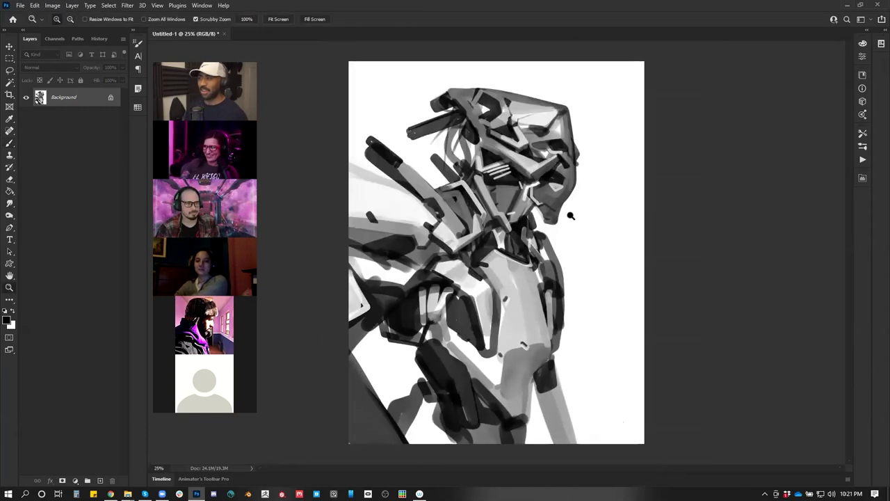
click(566, 228)
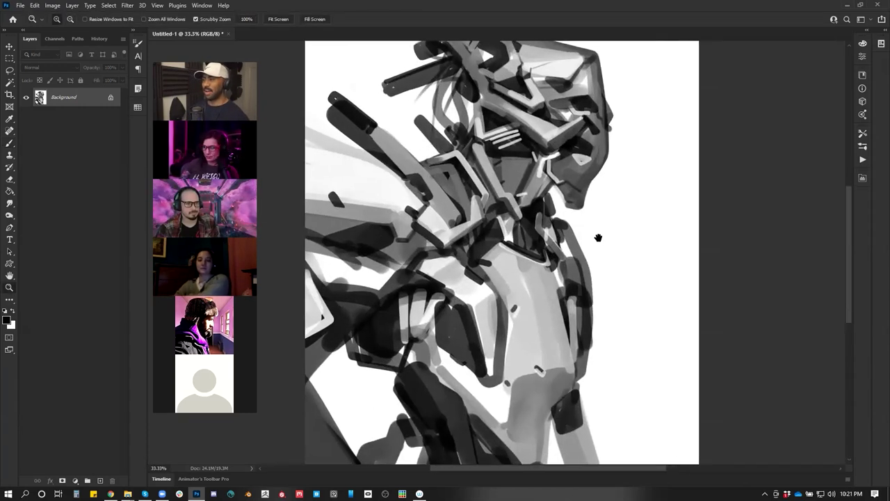
key(b)
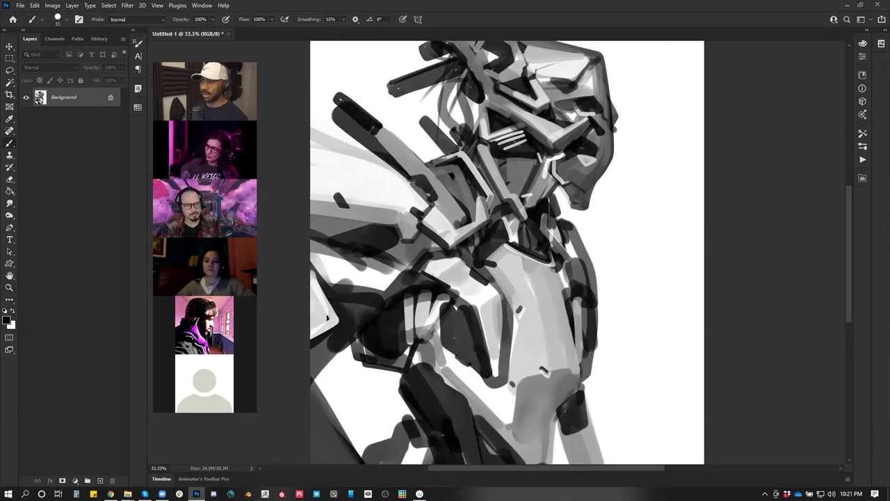
- Check the composition in mirrored view by flipping the canvas horizontally and back again
key(z)
alt+click(549, 199)
key(ctrl+shift+h)
click(516, 205)
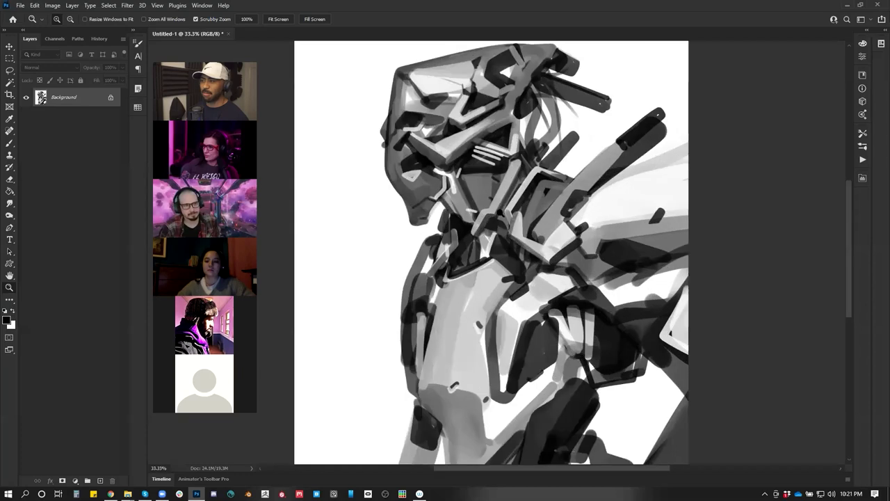
drag(463, 167, 503, 178)
key(b)
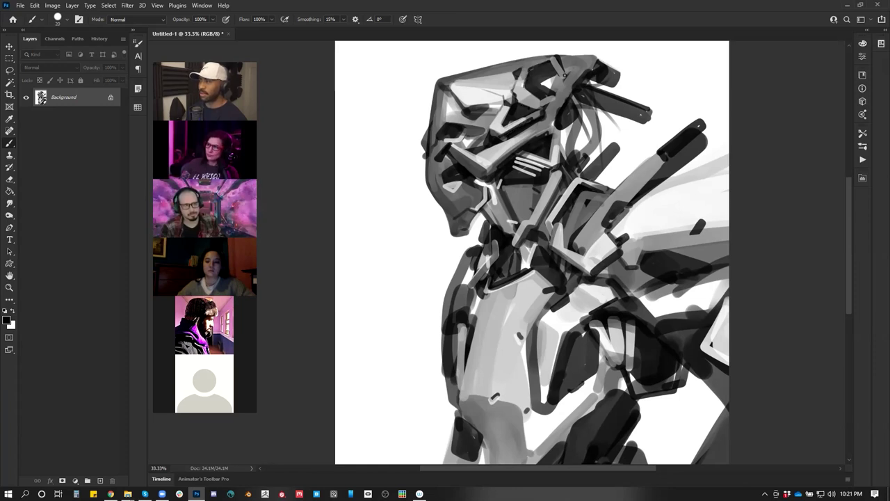
key(z)
alt+click(549, 119)
alt+click(549, 120)
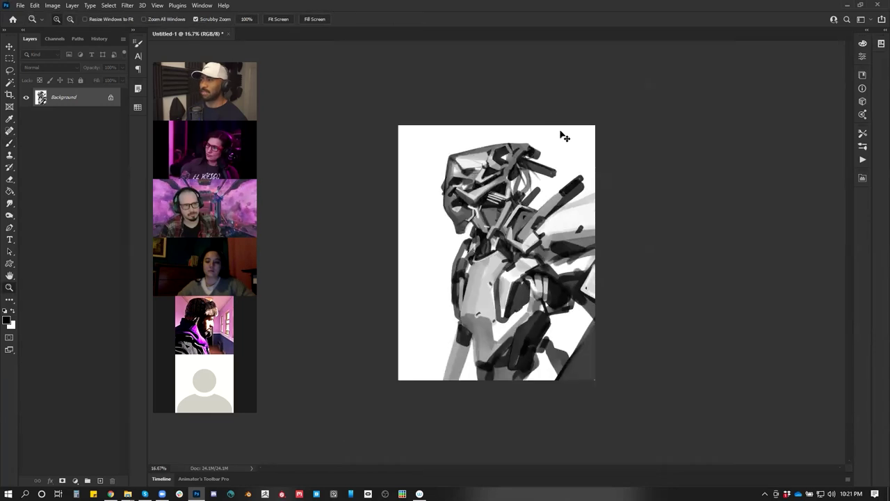
key(ctrl+shift+h)
click(495, 224)
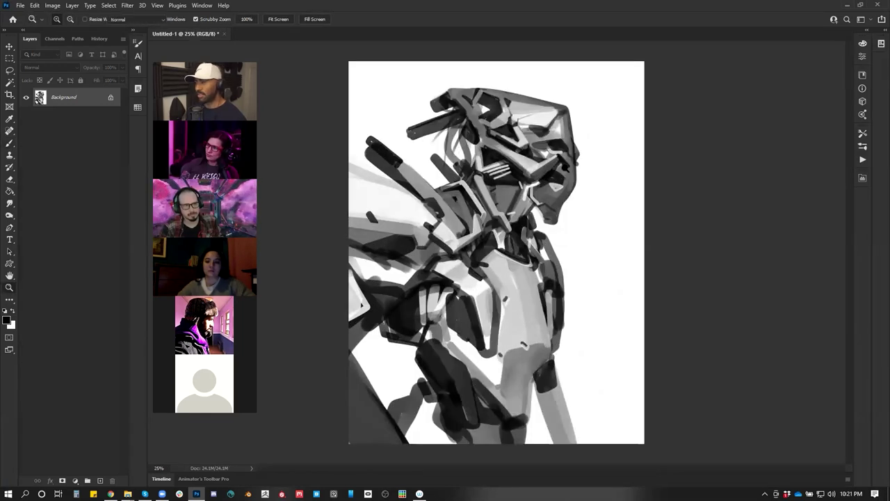
key(b)
key(ctrl+shift+h)
key(ctrl+shift+h)
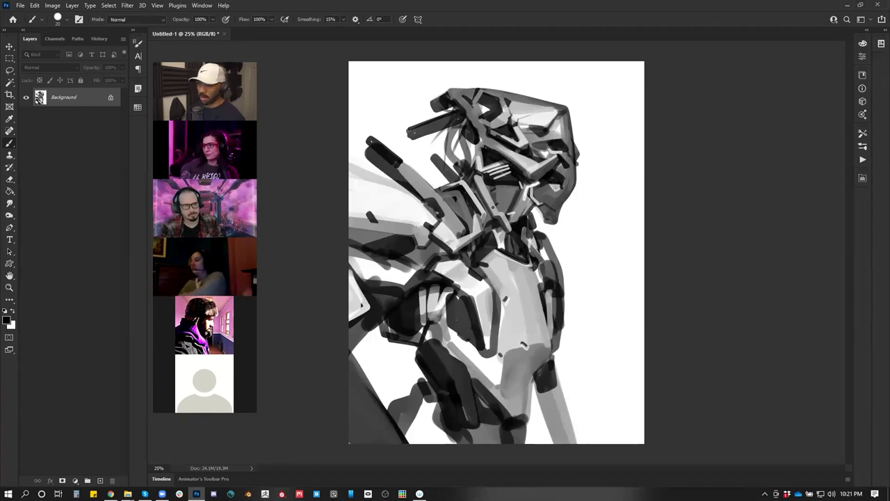
- Lighten the upper edge of the large rear panel with a sampled near-white tone and an enlarged brush
alt+click(371, 184)
key(bracketright)
key(bracketright)
key(bracketright)
key(bracketright)
key(bracketright)
key(bracketright)
key(bracketright)
key(bracketright)
key(bracketright)
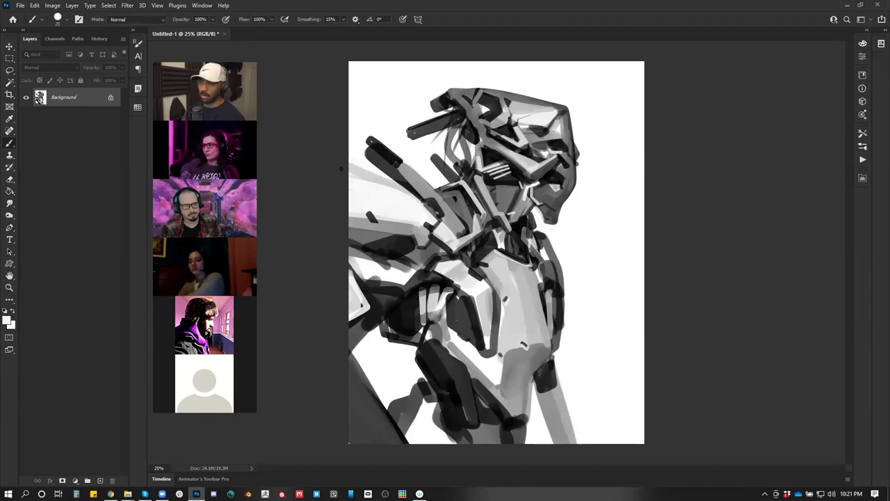
drag(346, 169, 401, 196)
- Darken the lower outer part of the large rear panel with black strokes, undoing a misplaced one
key(x)
mouse_move(350, 207)
mouse_down()
mouse_move(372, 235)
mouse_move(361, 242)
mouse_up()
key(ctrl+z)
key(bracketright)
key(bracketright)
key(bracketright)
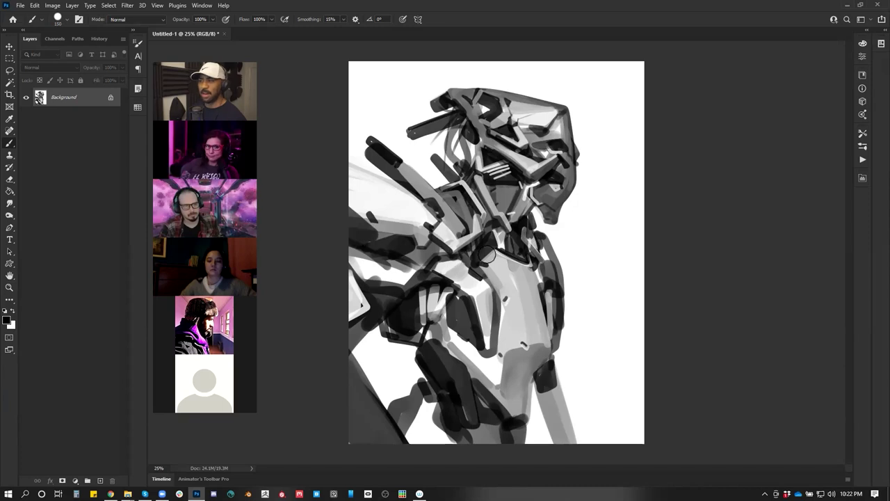
- Paint a near-white stroke along the second rear panel, undoing the first attempt and repainting with a smaller brush
alt+click(387, 277)
drag(363, 259, 409, 271)
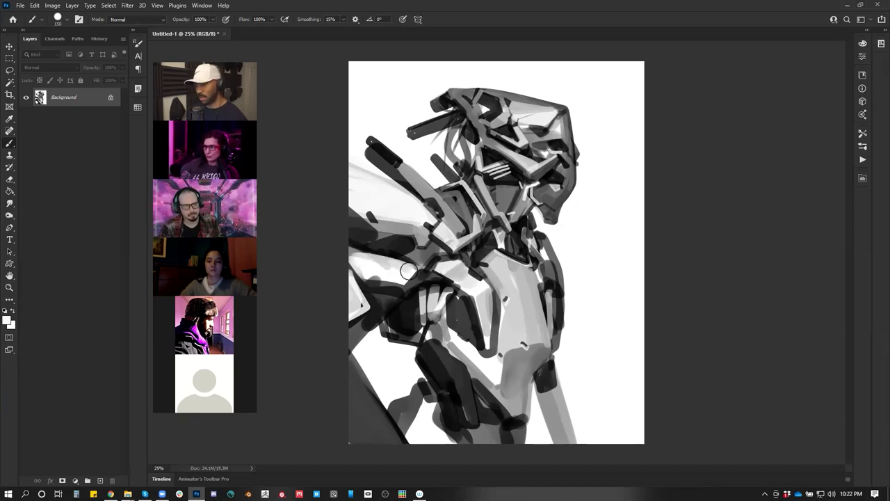
key(ctrl+z)
key(bracketleft)
drag(358, 256, 415, 271)
- Paint dark strokes below the second rear panel toward the shoulder with a smaller brush, undoing the first one
alt+click(401, 249)
key(bracketleft)
key(bracketleft)
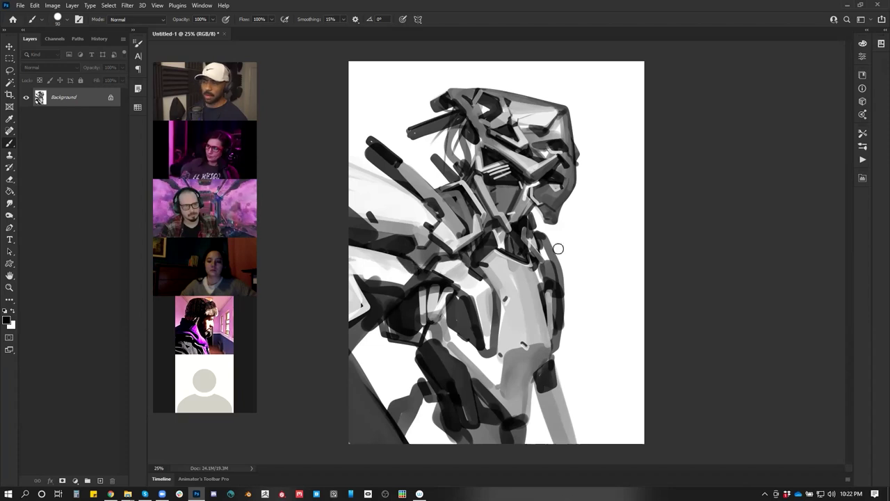
key(ctrl+z)
key(bracketleft)
key(bracketleft)
mouse_move(406, 263)
mouse_down()
mouse_move(419, 269)
mouse_move(402, 292)
mouse_up()
mouse_move(345, 275)
mouse_down()
mouse_move(400, 286)
mouse_move(408, 311)
mouse_up()
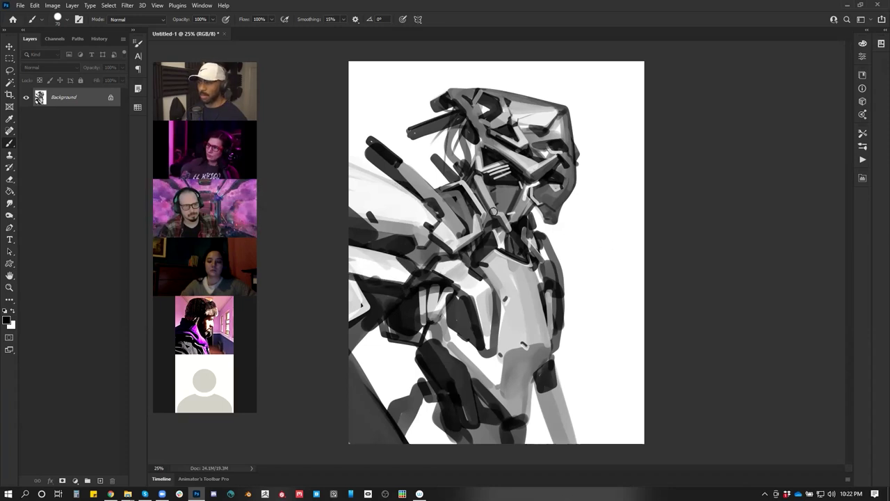
- Paint a gray shadow band across the top of the large rear panel with a slightly larger brush
key(bracketright)
key(bracketright)
mouse_move(400, 187)
mouse_down()
mouse_move(349, 184)
mouse_move(422, 193)
mouse_up()
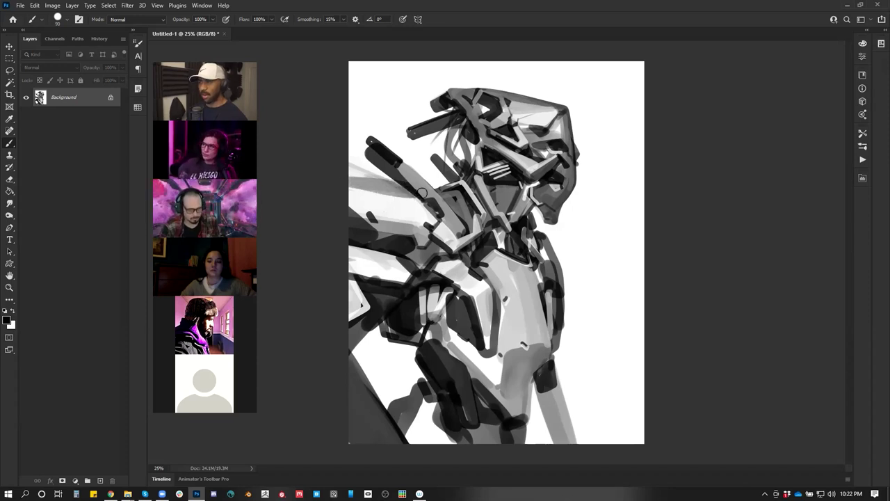
- Shade the helmet's side recess and the cheek vents with black using the Air Brush 01 brush
right_click(485, 206)
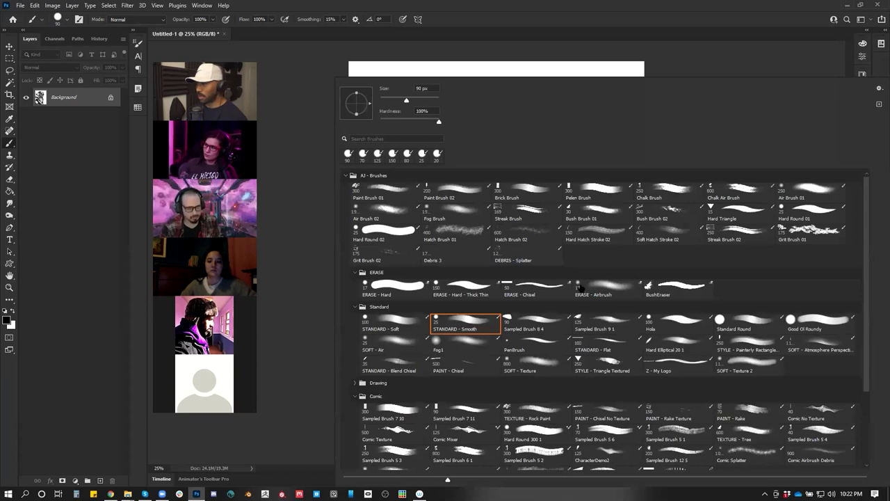
click(811, 187)
click(800, 61)
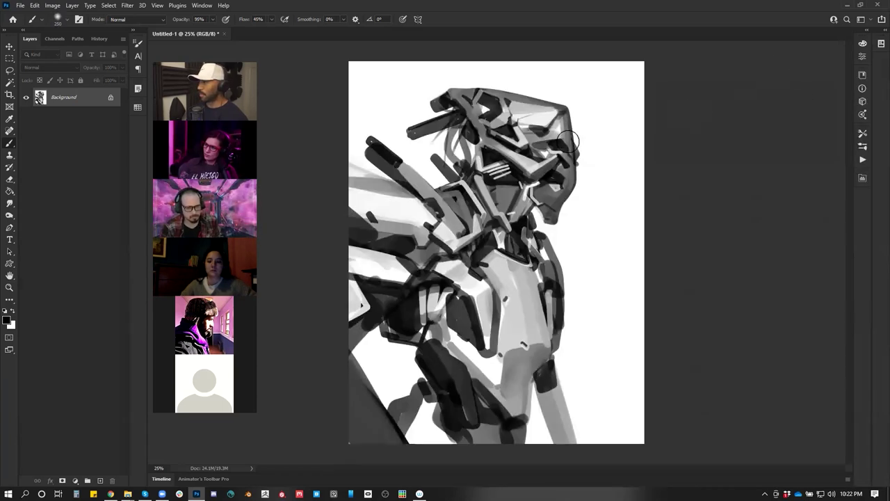
drag(492, 111, 486, 110)
key(bracketleft)
key(bracketleft)
mouse_move(494, 169)
mouse_down()
mouse_move(536, 201)
mouse_move(498, 197)
mouse_move(543, 196)
mouse_up()
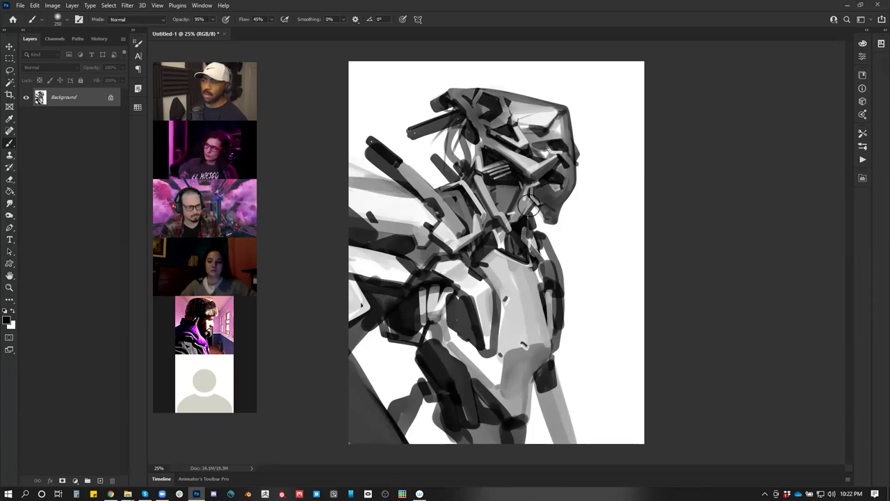
- Airbrush soft dark shadows over the collar, the shoulder and the inner ends of the rear panels
key(bracketright)
key(bracketright)
key(bracketright)
drag(485, 250, 494, 240)
mouse_move(451, 263)
mouse_down()
mouse_move(405, 310)
mouse_move(399, 303)
mouse_move(443, 276)
mouse_move(392, 270)
mouse_move(377, 292)
mouse_move(425, 263)
mouse_move(344, 251)
mouse_move(381, 274)
mouse_up()
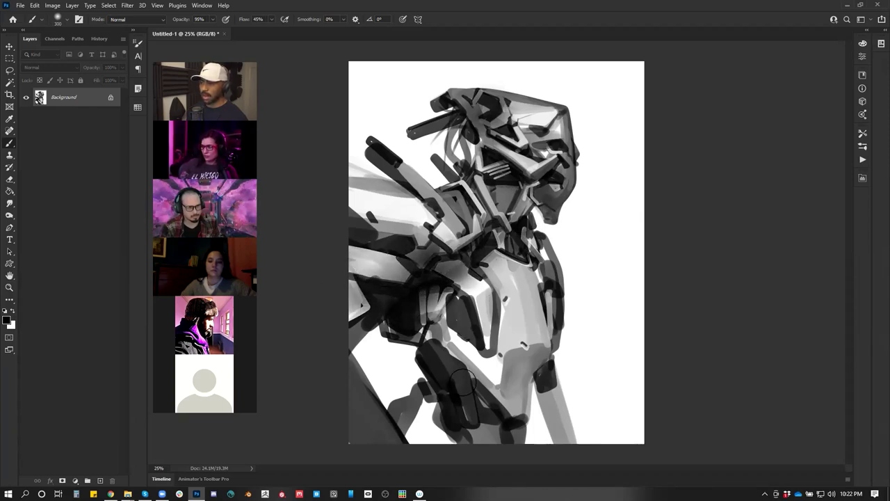
- Airbrush soft shading over the lower torso and hip with a much larger brush
key(bracketright)
key(bracketright)
key(bracketright)
mouse_move(470, 384)
mouse_down()
mouse_move(505, 355)
mouse_move(518, 326)
mouse_up()
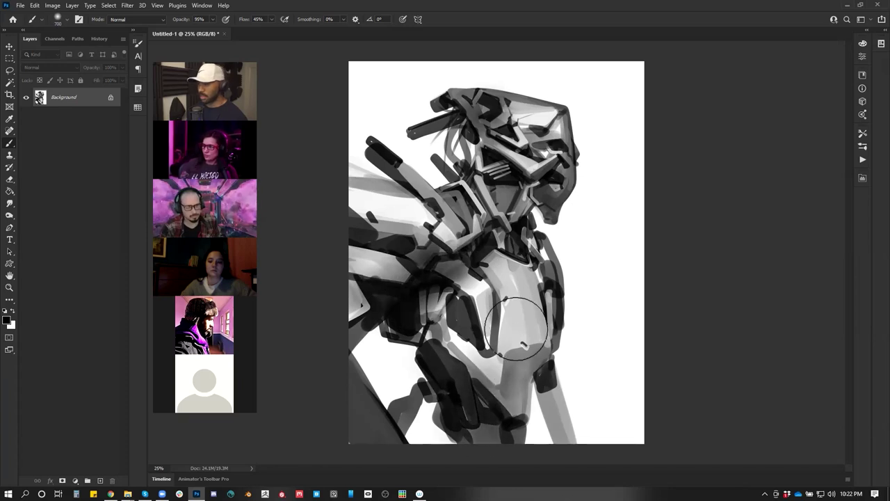
drag(486, 383, 495, 418)
- Try to shade the upper chest beneath the collar with a smaller airbrush
key(bracketleft)
key(bracketleft)
key(bracketleft)
key(bracketleft)
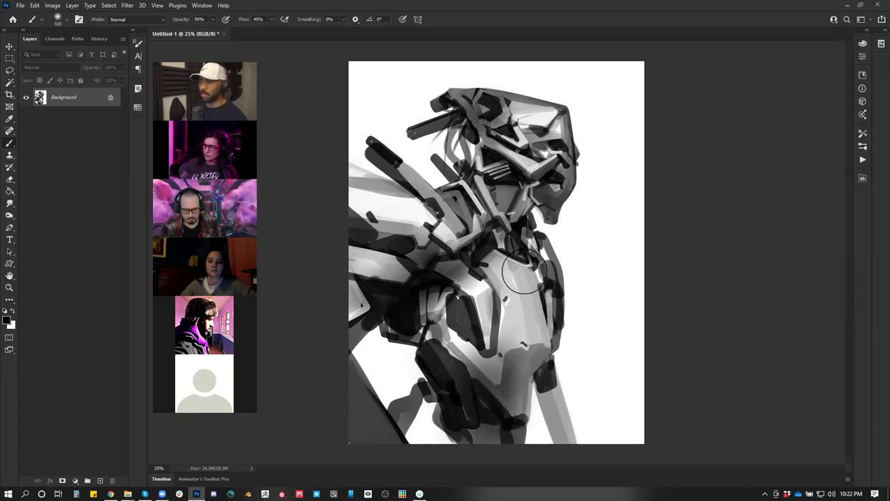
mouse_move(534, 262)
mouse_down()
mouse_move(548, 289)
mouse_move(558, 281)
mouse_up()
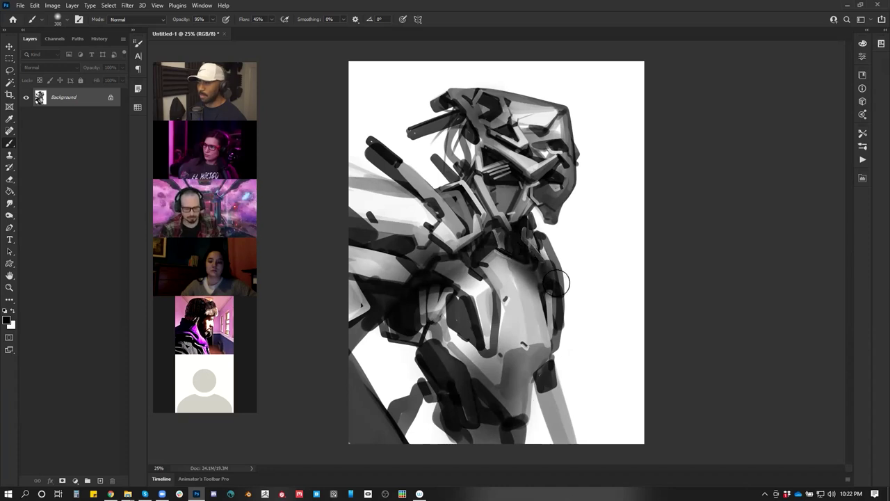
key(ctrl+z)
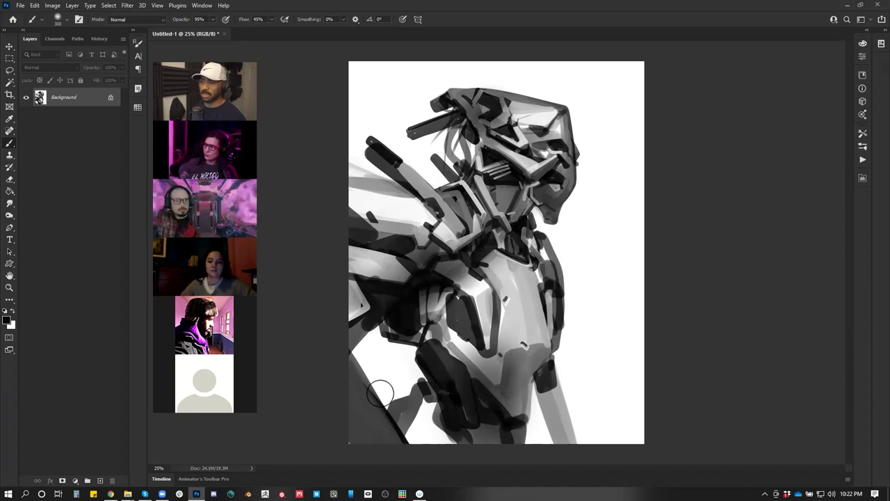
- Darken the gray panel in the canvas's lower corner with a soft gradient, undoing the oversized first stroke
key(bracketright)
key(bracketright)
key(bracketright)
key(bracketright)
key(bracketright)
drag(341, 354, 379, 459)
key(ctrl+z)
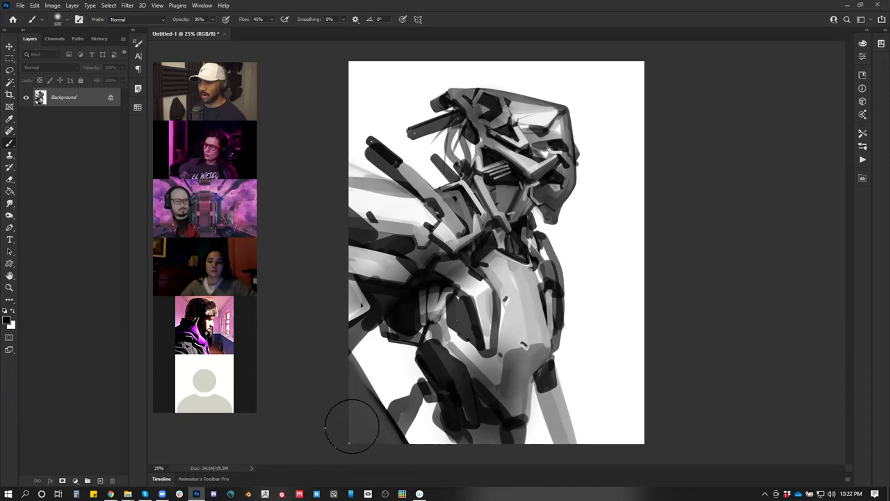
key(bracketleft)
key(bracketleft)
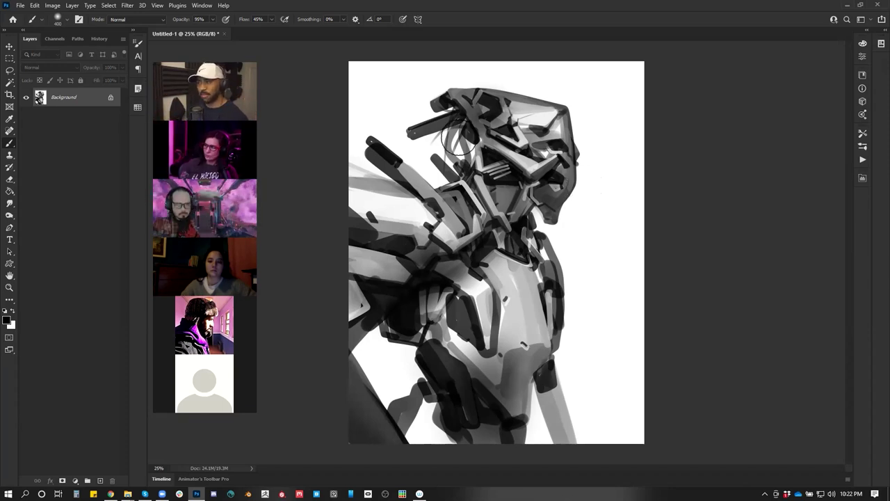
- Choose the Pelen Brush, reduce its size and paint a dark hair strand behind the helmet
right_click(469, 161)
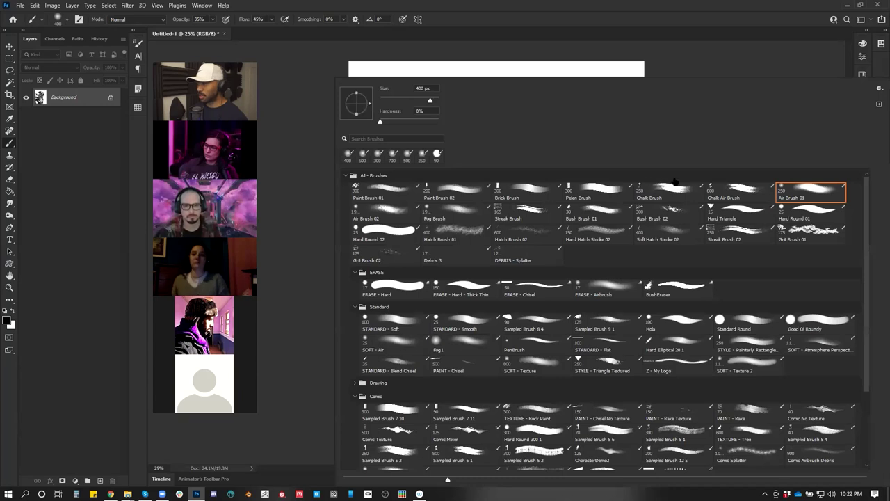
click(596, 190)
click(723, 48)
key([)
key([)
key([)
key([)
key([)
key([)
key([)
key([)
key([)
key([)
key([)
key([)
mouse_move(457, 120)
mouse_down()
mouse_move(441, 141)
mouse_move(448, 160)
mouse_move(449, 145)
mouse_move(457, 145)
mouse_up()
- Layer more dark hair strands behind the helmet with a slightly larger brush, undoing the misplaced strokes
key(])
key(])
mouse_move(448, 110)
mouse_down()
mouse_move(431, 164)
mouse_move(459, 175)
mouse_up()
drag(468, 121, 467, 199)
mouse_move(457, 139)
mouse_down()
mouse_move(453, 187)
mouse_move(433, 179)
mouse_up()
drag(449, 117, 419, 111)
key(ctrl+z)
key(ctrl+z)
key(ctrl+z)
key(ctrl+z)
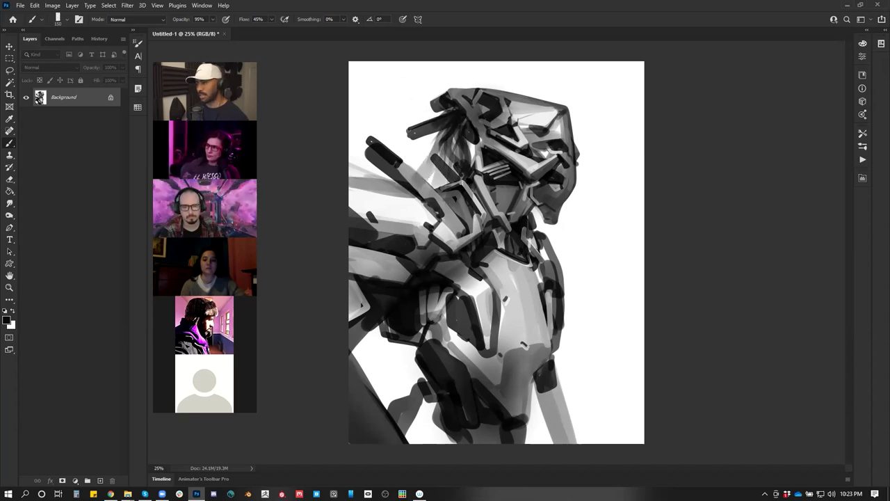
- Paint sampled gray edge strokes along the lower rear panel beside the shoulder with a smaller brush
key(bracketleft)
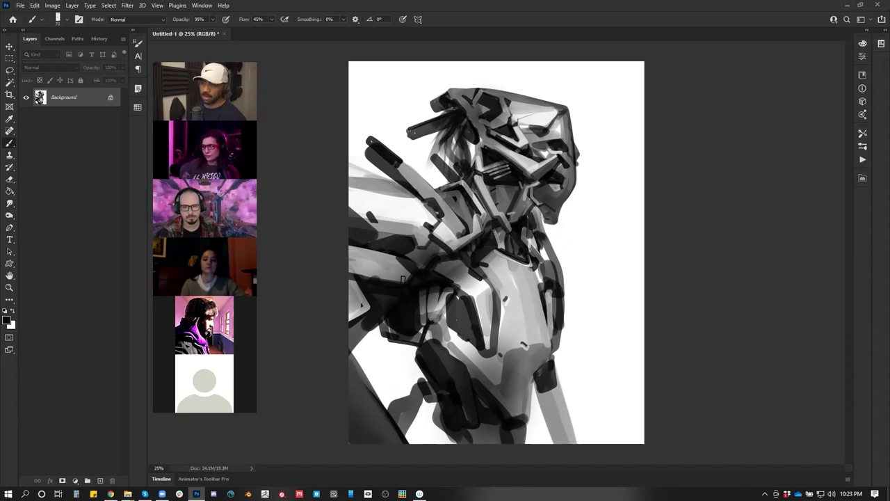
alt+click(408, 284)
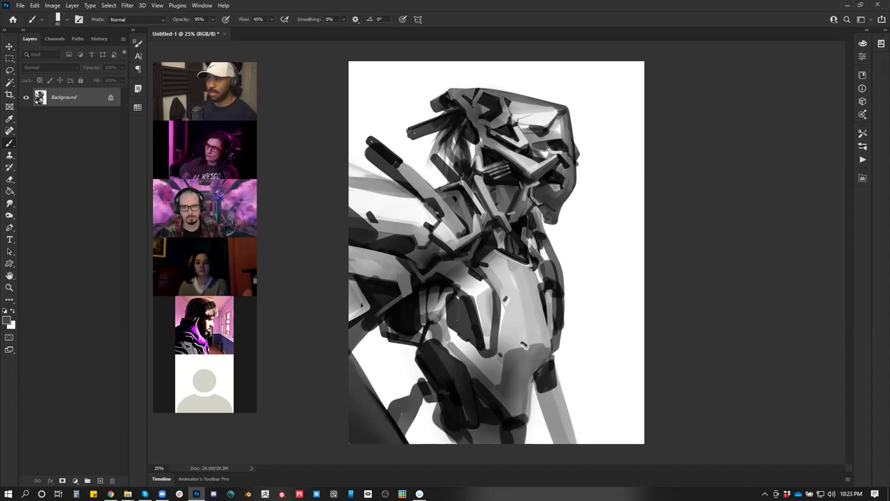
- Refine the helmet's side recess and upper edges with small strokes in sampled dark and light tones
alt+click(528, 116)
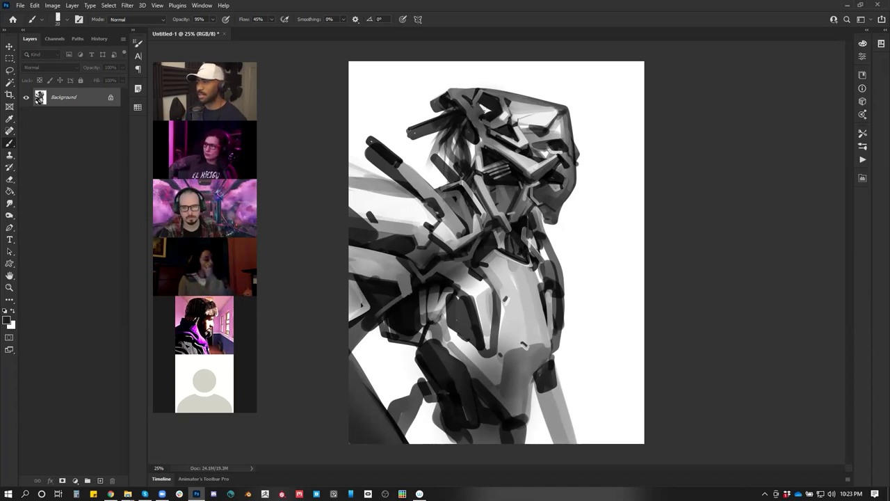
key(x)
alt+click(507, 117)
alt+click(507, 113)
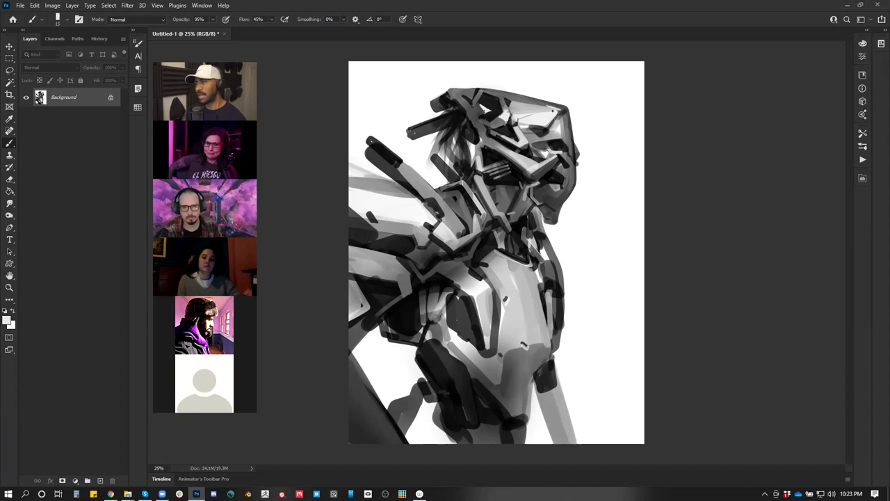
alt+click(556, 101)
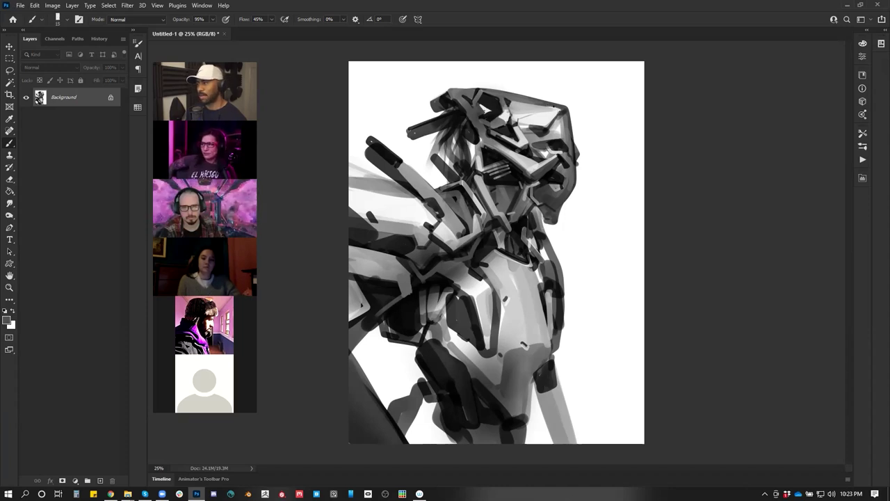
- Flip the canvas horizontally and shade over the white upper front of the helmet with an enlarged brush
key(ctrl+shift+h)
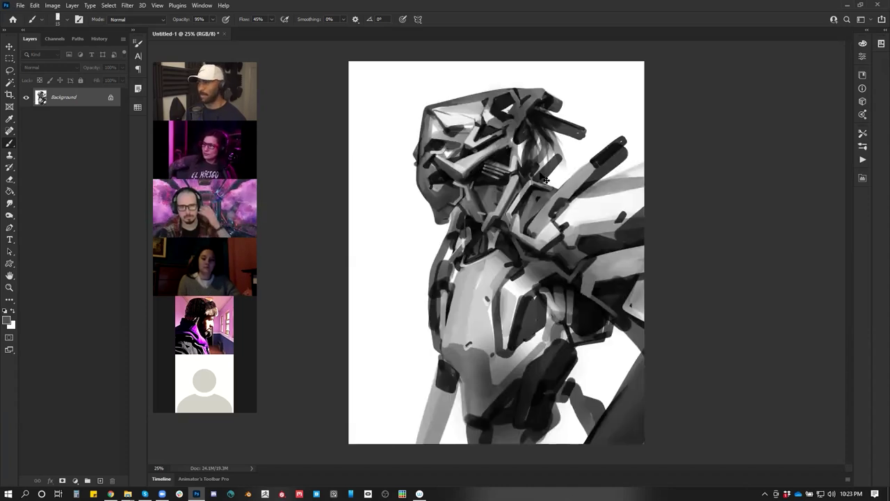
key(bracketright)
key(bracketright)
key(bracketright)
key(bracketright)
key(bracketright)
key(bracketright)
key(bracketright)
key(bracketright)
key(bracketright)
key(bracketright)
key(bracketright)
key(bracketright)
key(bracketright)
key(bracketright)
key(bracketright)
drag(433, 109, 478, 104)
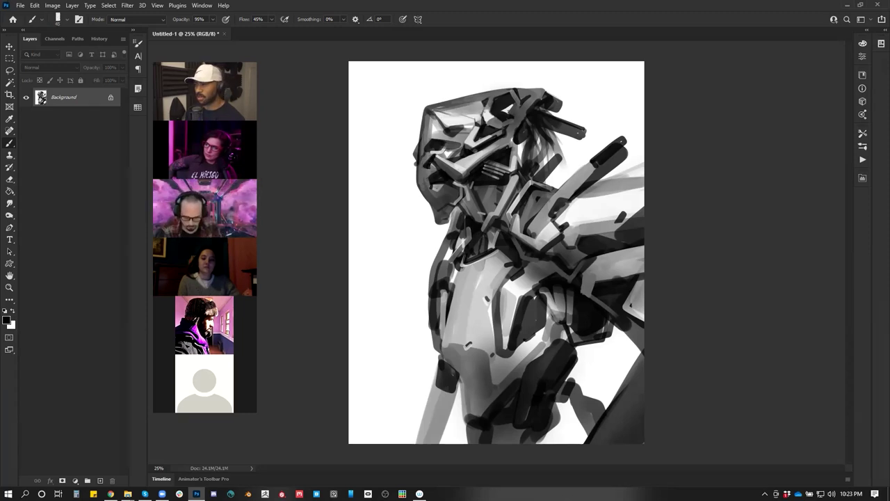
- Darken the front edge of the face plate with strokes in sampled gray, undoing the last stroke
alt+click(423, 147)
drag(425, 136, 419, 160)
alt+click(421, 167)
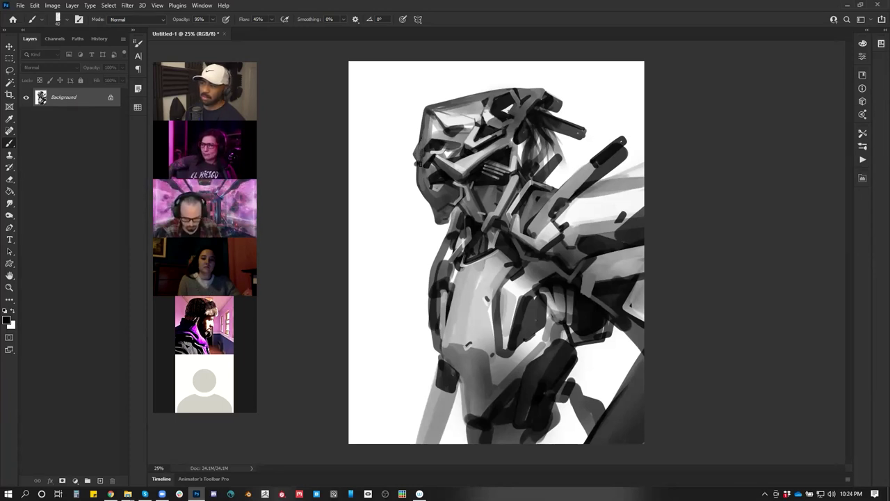
alt+click(420, 164)
alt+click(420, 152)
drag(417, 158, 421, 193)
key(ctrl+z)
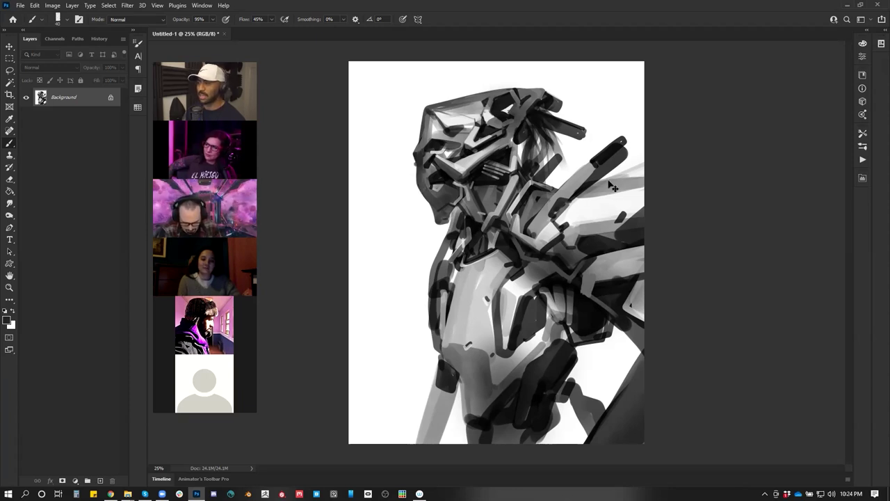
- Flip the canvas horizontally and trim the face's front silhouette with sampled white, undoing the extra dark stroke
key(ctrl+shift+h)
key(])
drag(578, 157, 570, 196)
alt+click(589, 153)
drag(582, 159, 564, 206)
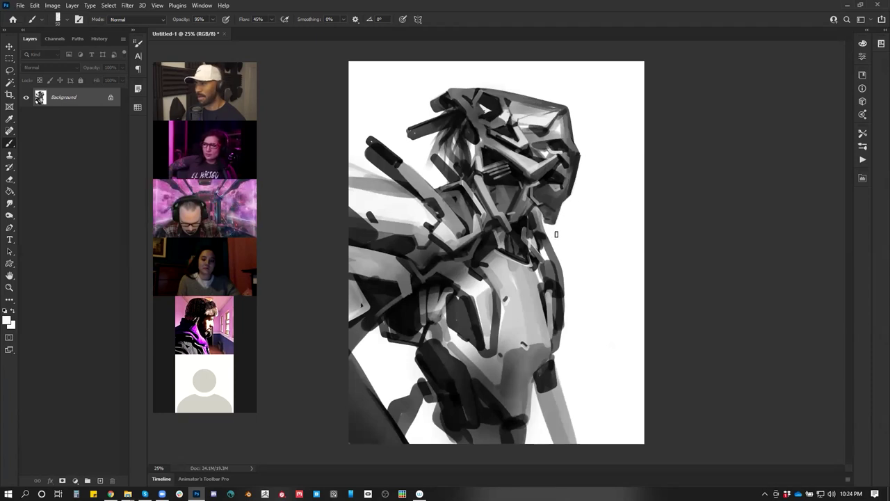
key(d)
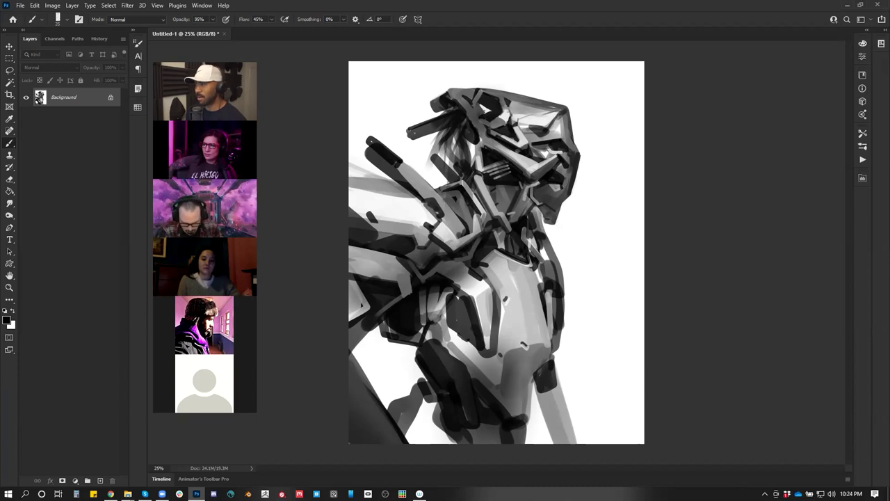
mouse_move(574, 134)
mouse_down()
mouse_move(579, 144)
mouse_move(569, 121)
mouse_up()
key(ctrl+z)
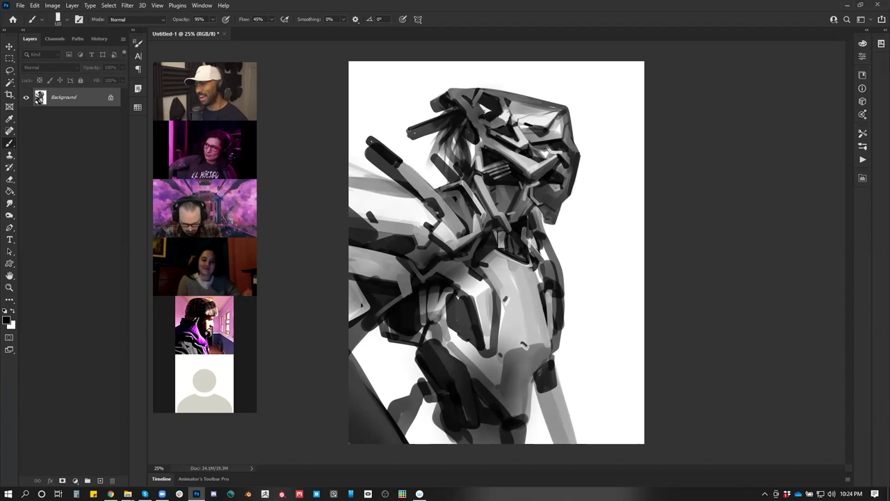
- Switch to the STANDARD - Smooth brush preset
key(z)
alt+click(461, 301)
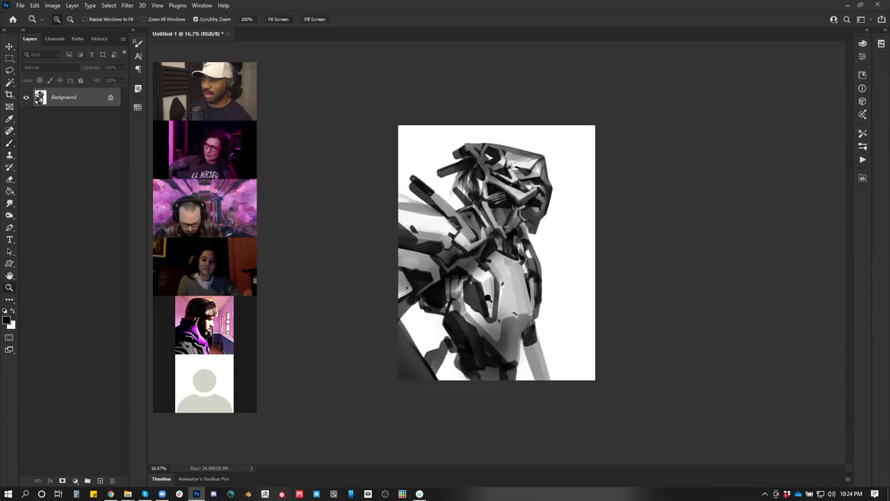
click(460, 301)
key(b)
right_click(448, 140)
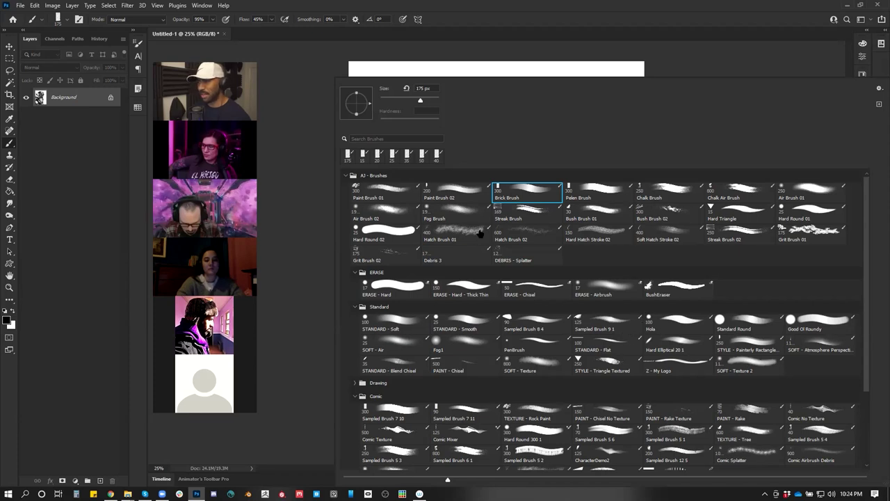
click(466, 323)
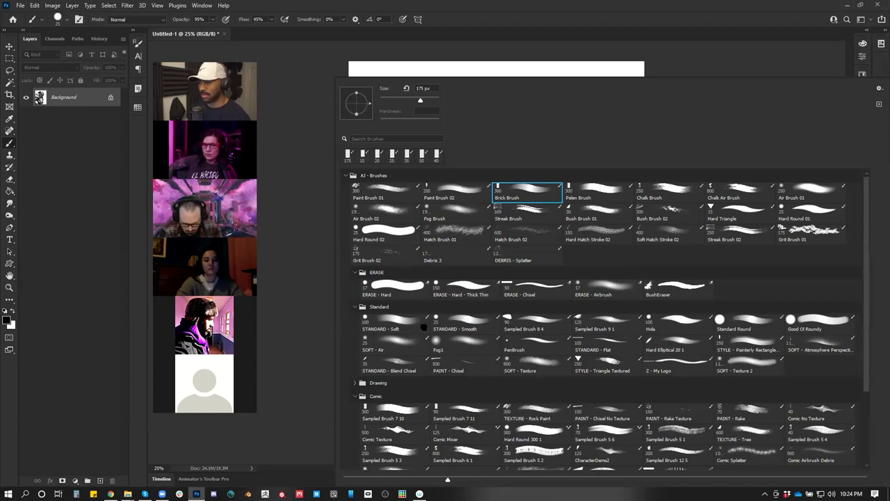
click(306, 309)
- Paint thin dark hair strands flying off behind the helmet, undoing the last two strokes
mouse_move(448, 118)
mouse_down()
mouse_move(400, 112)
mouse_move(394, 147)
mouse_up()
drag(439, 98, 407, 77)
mouse_move(433, 134)
mouse_down()
mouse_move(396, 148)
mouse_move(427, 172)
mouse_up()
mouse_move(455, 144)
mouse_down()
mouse_move(428, 182)
mouse_move(458, 244)
mouse_up()
drag(452, 201, 462, 247)
key(ctrl+z)
key(ctrl+z)
- Paint a short white highlight on the strut at the rear of the cheek, sampling nearby tones to shape it
key(x)
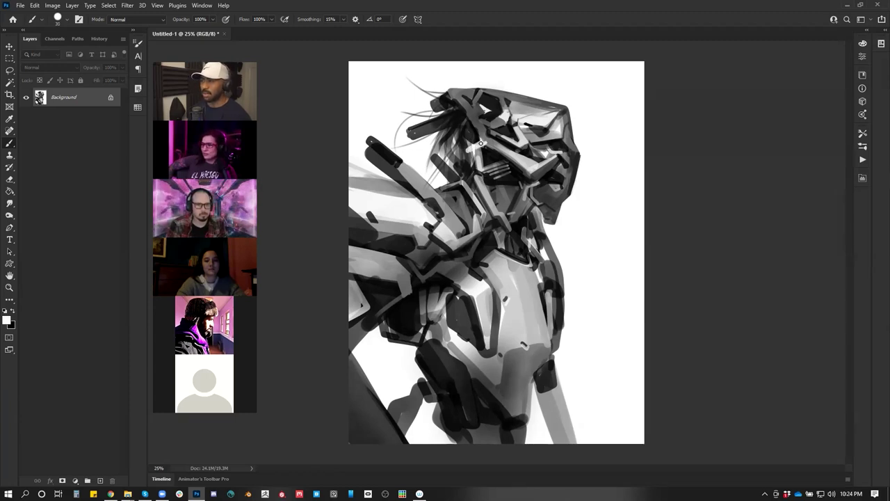
drag(467, 149, 489, 144)
alt+click(482, 143)
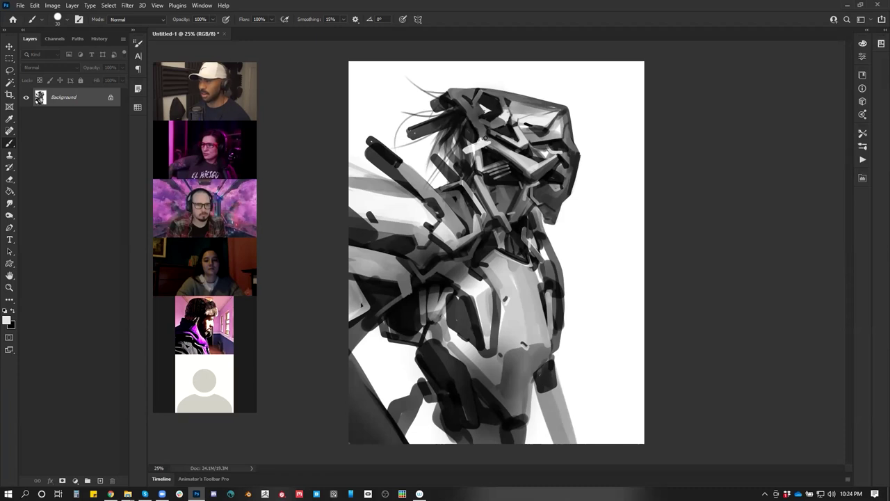
alt+click(485, 125)
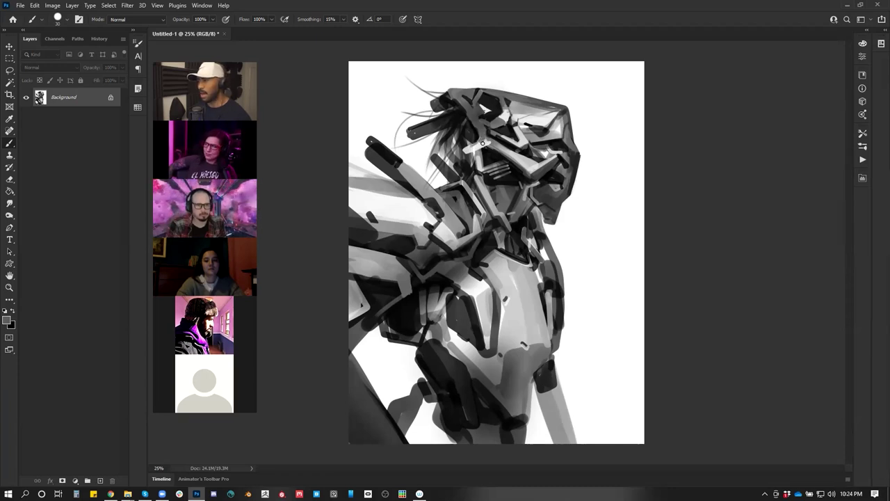
key(x)
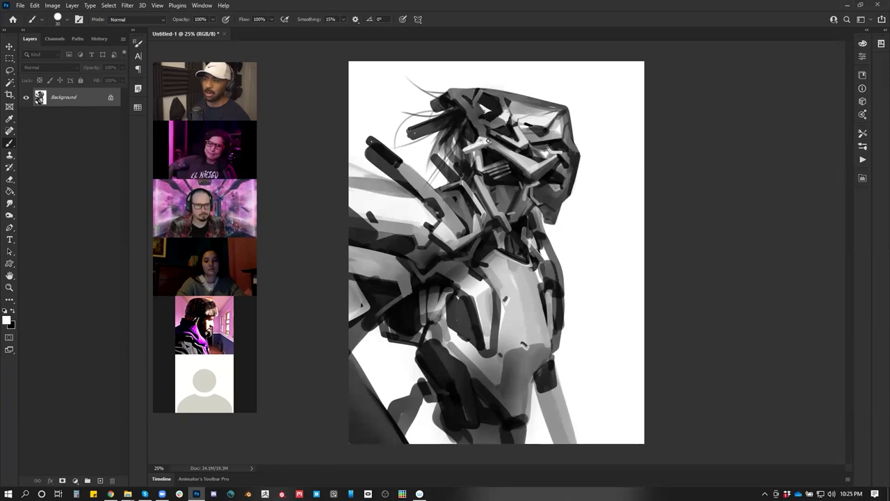
key(x)
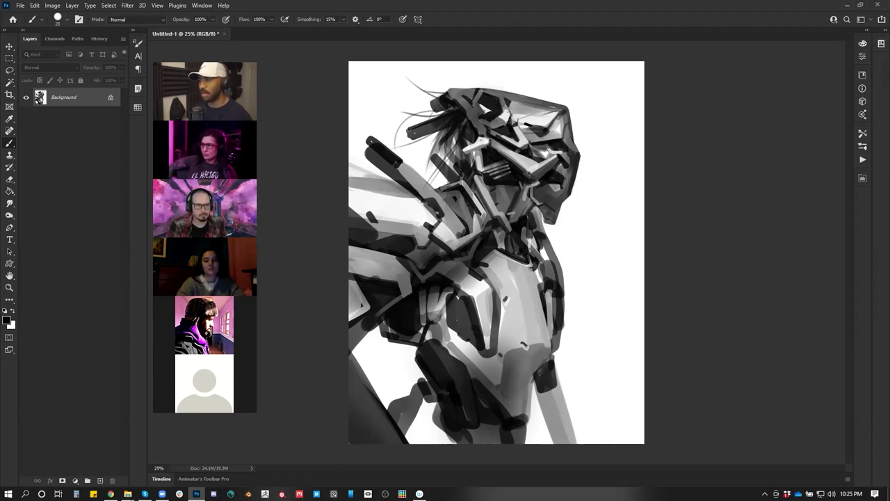
- Add a small black stroke along the lower edge of the collar panel beside the neck
ctrl+click(430, 210)
key(bracketright)
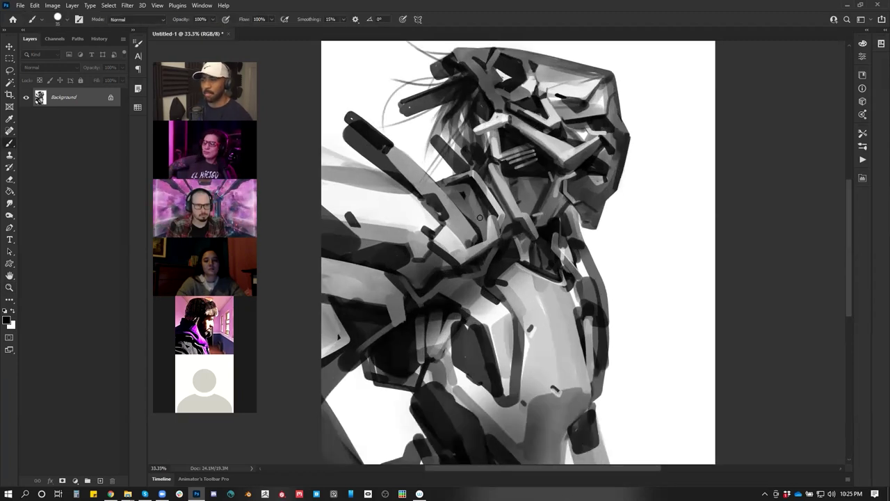
key(x)
key(x)
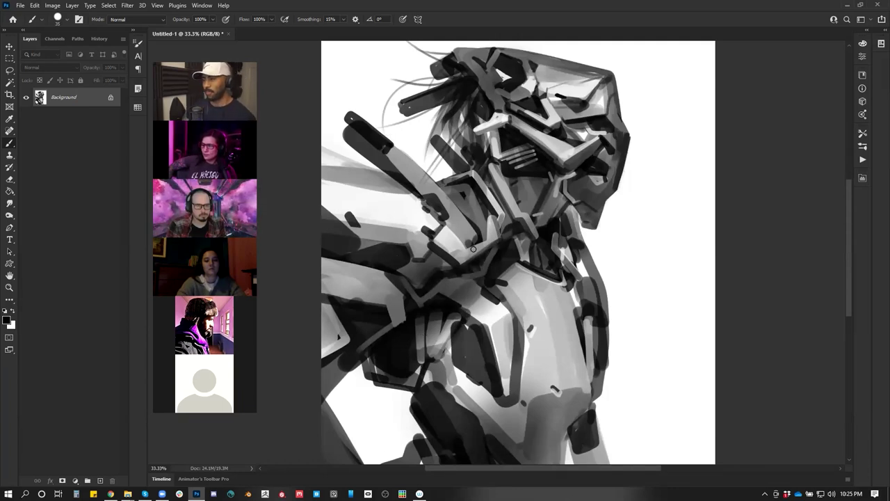
drag(487, 250, 496, 242)
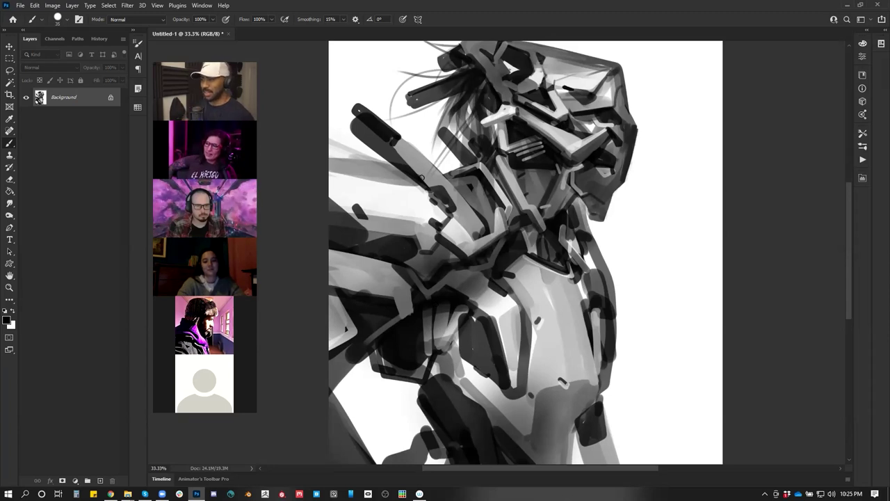
- Try a white stroke along the edge of the lower rear panel
alt+click(431, 249)
ctrl+click(427, 239)
alt+click(419, 209)
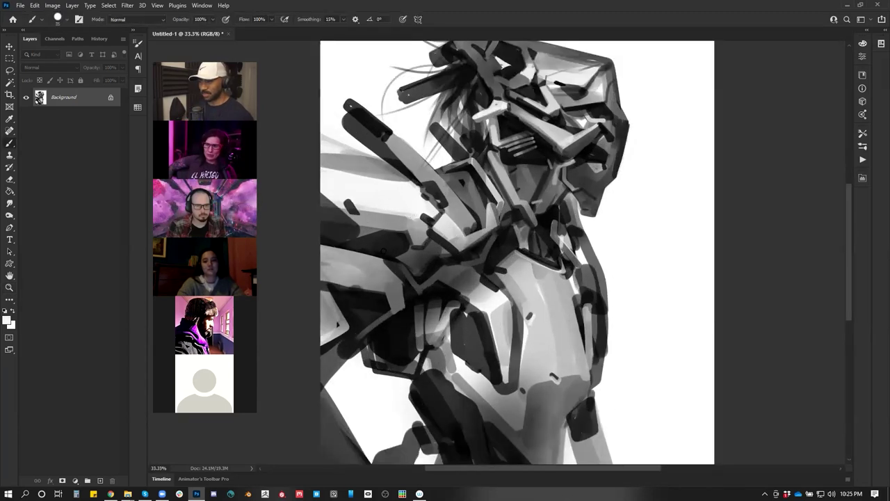
mouse_move(321, 269)
mouse_down()
mouse_move(380, 271)
mouse_move(335, 285)
mouse_move(323, 272)
mouse_move(375, 280)
mouse_move(315, 279)
mouse_move(360, 285)
mouse_up()
key(ctrl+z)
key(ctrl+z)
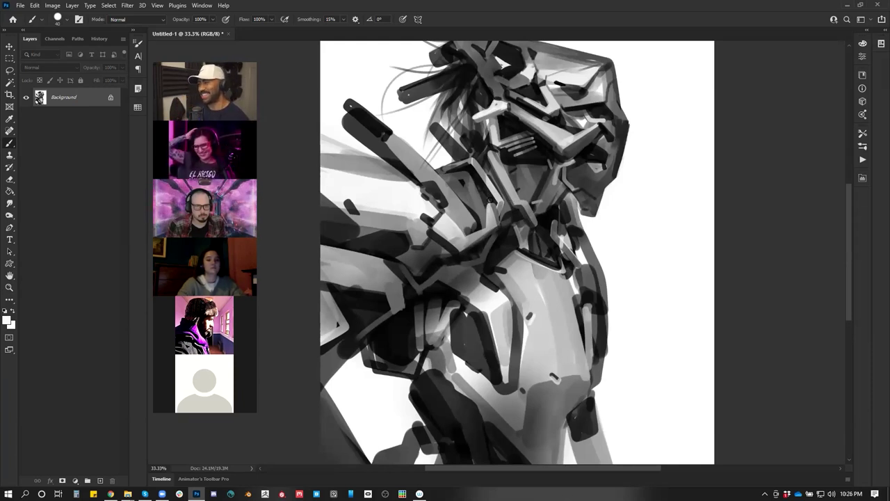
- Highlight the upper end of the diagonal neck strut with a sampled light tone, undoing the extra mark
alt+click(491, 152)
mouse_move(495, 153)
mouse_down()
mouse_move(498, 164)
mouse_move(497, 153)
mouse_up()
key(x)
key(x)
key(x)
key(ctrl+z)
key([)
- Flip the canvas horizontally to check the figure in mirror view
key(z)
alt+click(565, 214)
alt+click(579, 235)
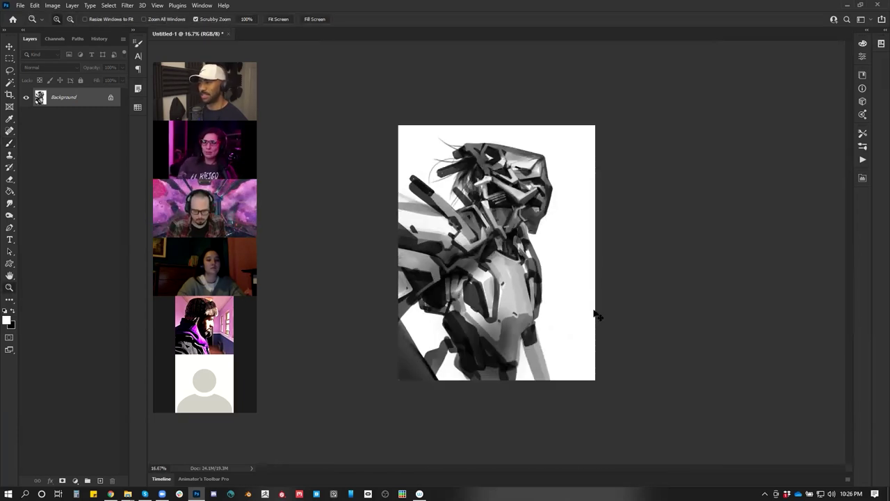
key(ctrl+shift+h)
click(520, 282)
click(525, 290)
key(b)
- Paint a white highlight at the top of the chest plate with a larger brush, undoing the first long stroke
key(x)
key(x)
key(])
key(])
drag(490, 243, 455, 304)
key(ctrl+z)
alt+click(484, 250)
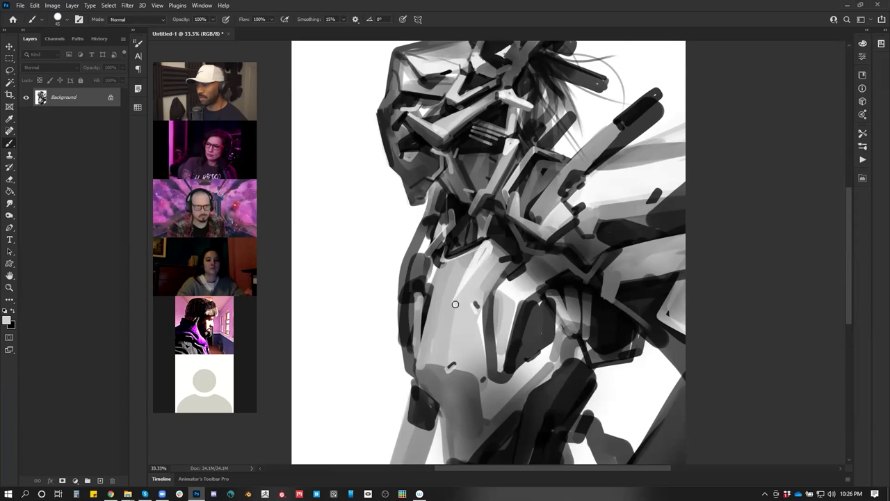
key(d)
key(x)
mouse_move(486, 246)
mouse_down()
mouse_move(474, 268)
mouse_move(488, 243)
mouse_move(493, 253)
mouse_up()
alt+click(492, 254)
- Flip the canvas back horizontally and view the whole figure
key(z)
key(ctrl+minus)
key(ctrl+minus)
key(ctrl+minus)
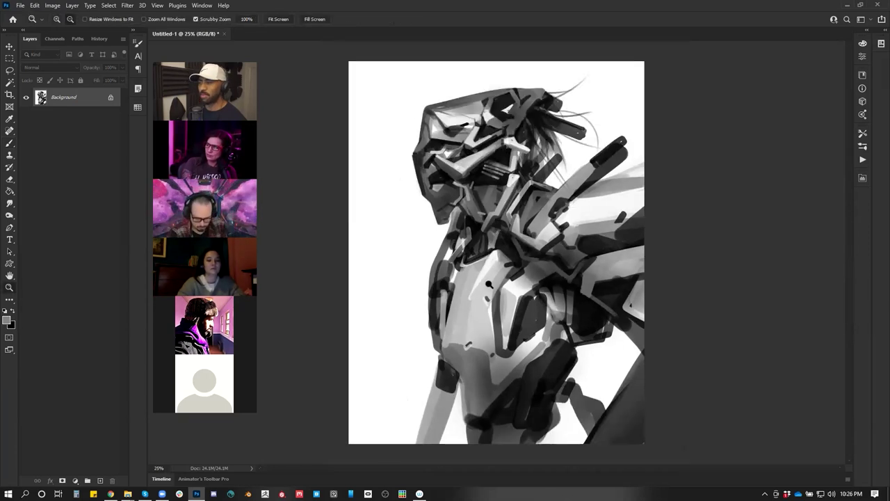
click(512, 278)
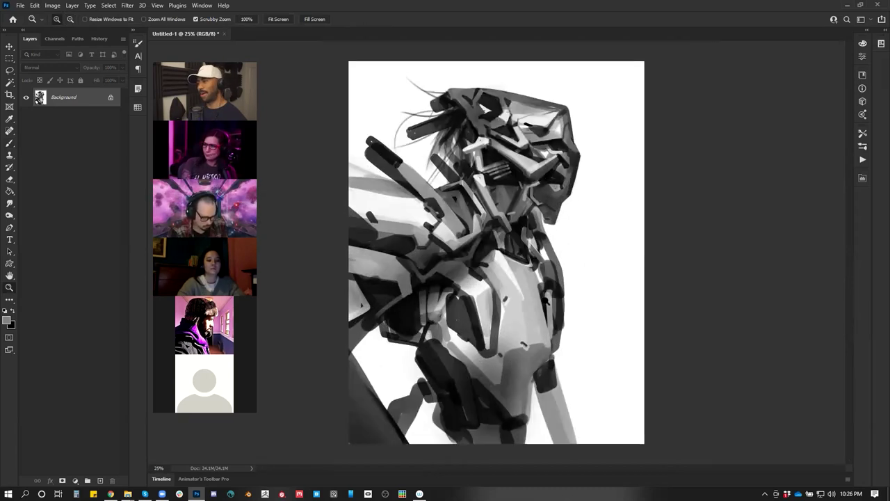
- Add white accents on the chest panel's lower edge and dark touches at the shoulder joint, enlarging the brush for the dark tone
key(b)
key(bracketleft)
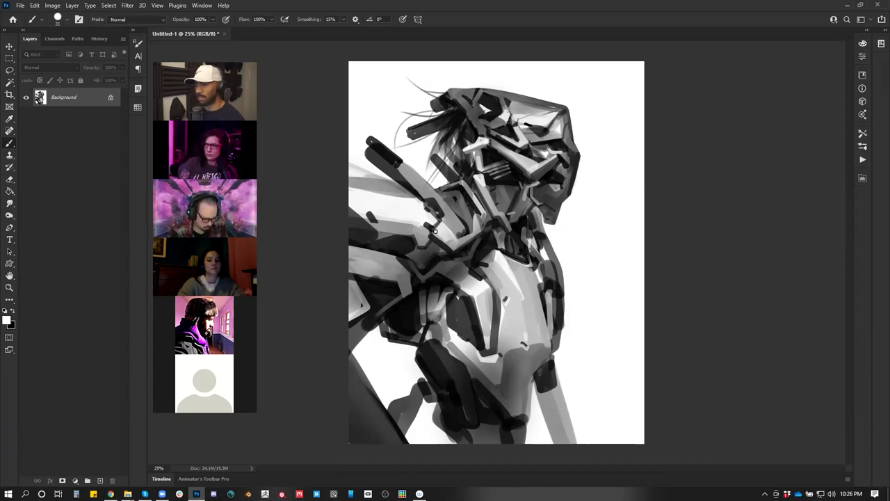
key(x)
key(bracketright)
key(bracketright)
key(bracketright)
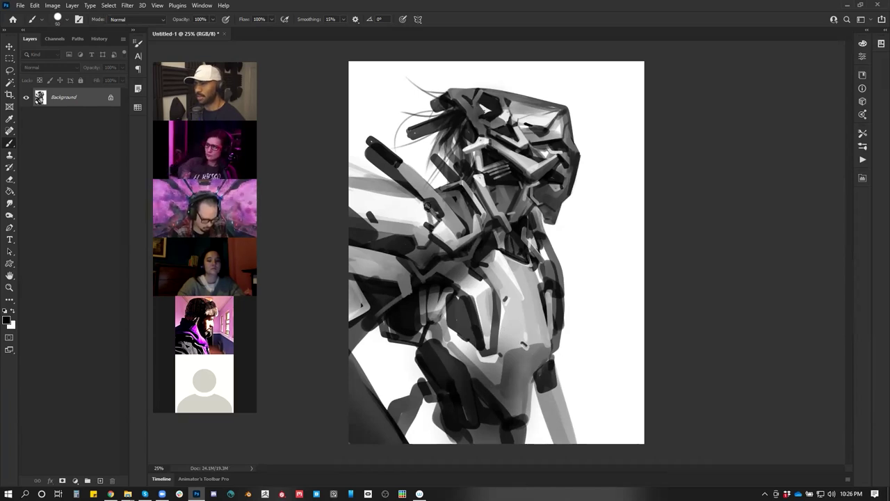
key(bracketright)
key(bracketright)
key(bracketright)
key(bracketright)
key(bracketright)
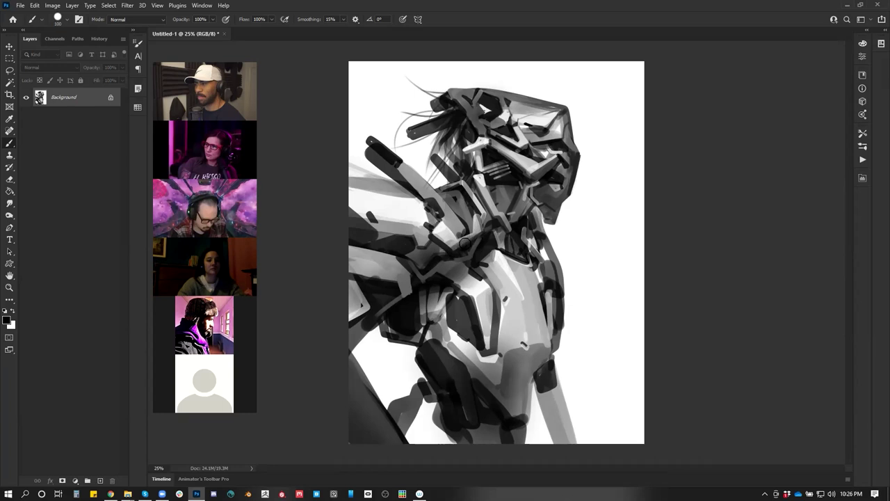
key(bracketright)
key(bracketright)
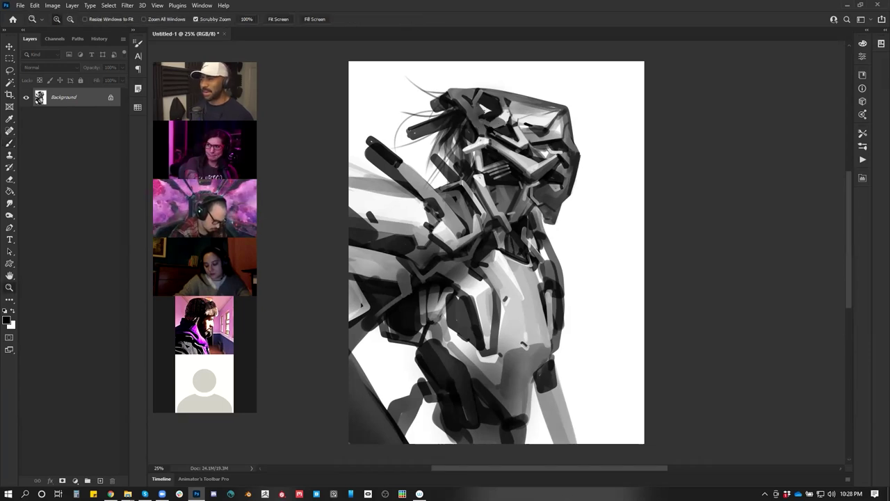
- Repaint the rear side panel of the helmet in sampled grays with a smaller brush
ctrl+click(491, 122)
key(bracketleft)
key(bracketleft)
alt+click(448, 89)
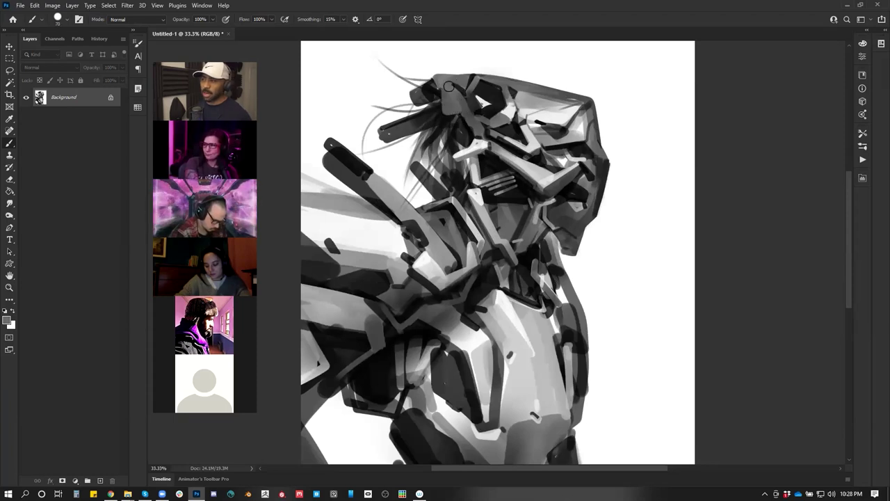
alt+click(465, 121)
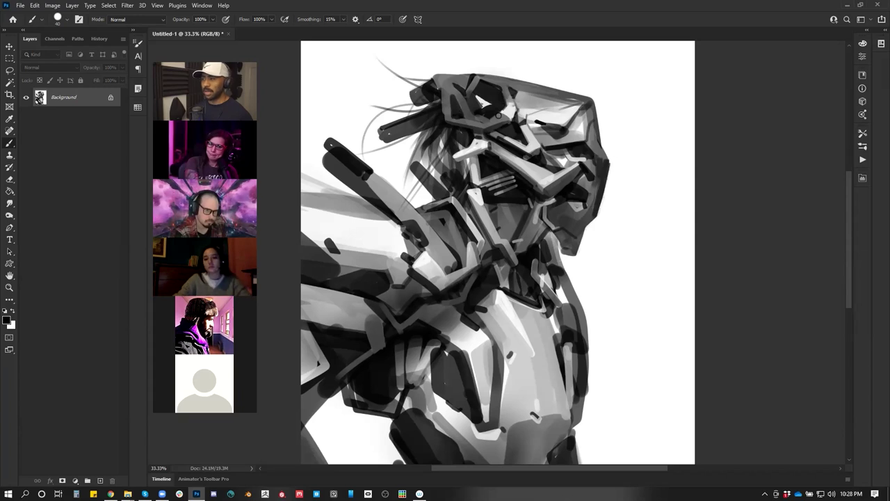
- Add small black accents to the recess in the lower face plate
key(ctrl+minus)
key(z)
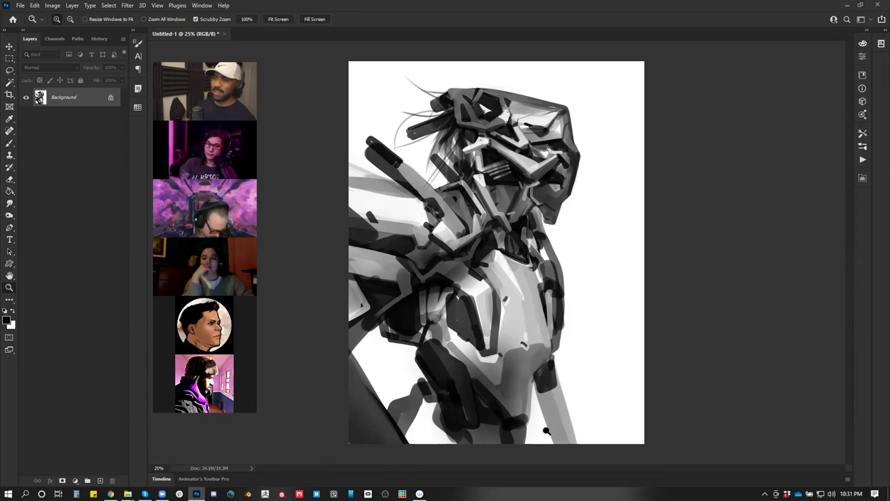
click(603, 173)
drag(554, 175, 597, 175)
key(b)
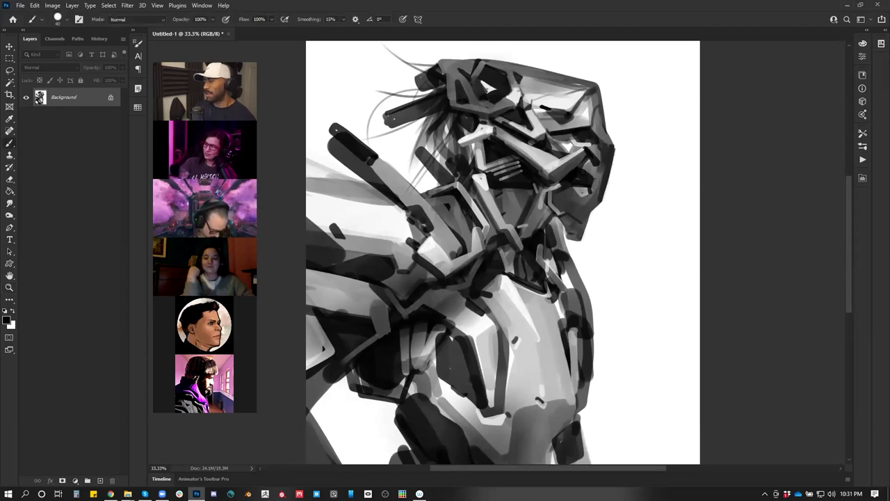
drag(582, 180, 585, 178)
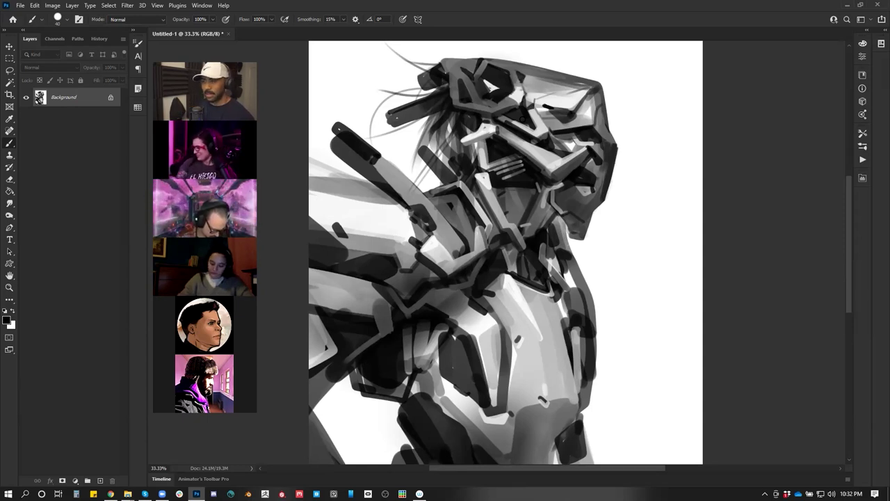
- Flip the canvas horizontally and paint a light accent on the rear upper panel of the helmet
key(z)
alt+click(483, 154)
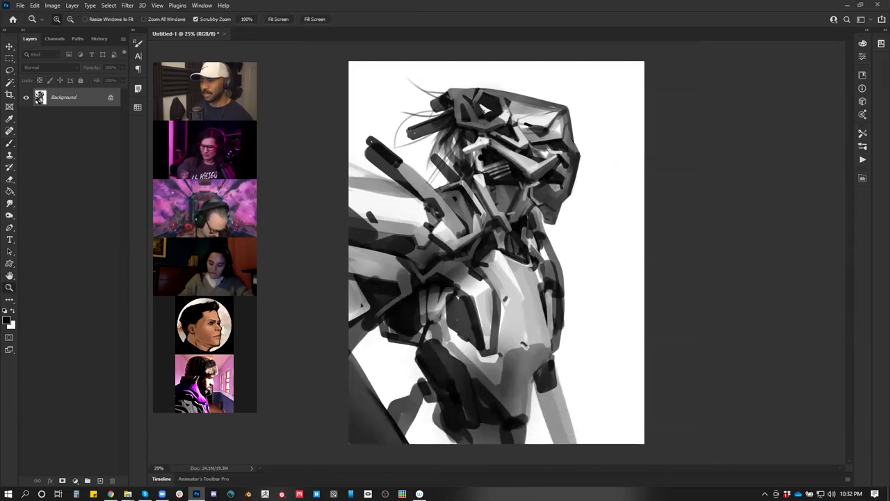
click(481, 160)
key(ctrl+shift+h)
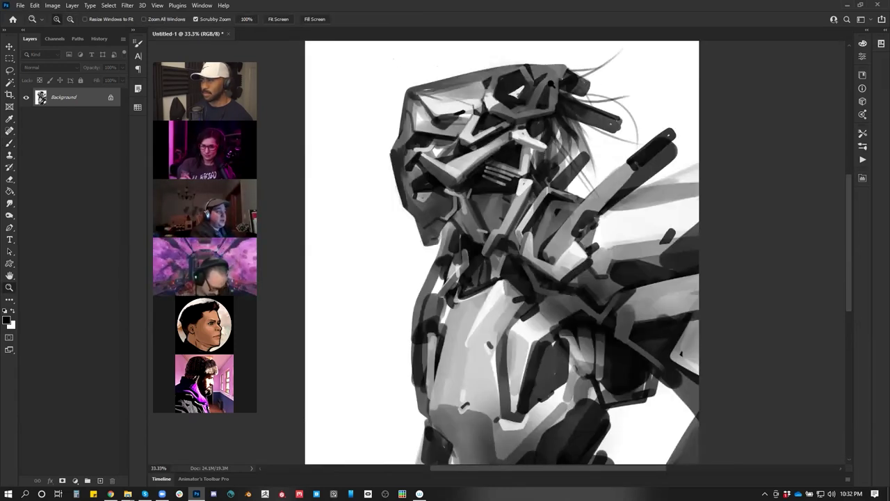
key(b)
key(x)
mouse_move(553, 82)
mouse_down()
mouse_move(548, 71)
mouse_move(558, 70)
mouse_move(533, 73)
mouse_up()
alt+click(555, 74)
- Flip the canvas back horizontally and touch up the helmet's rear corner with sampled gray
key(z)
alt+click(558, 106)
alt+click(559, 107)
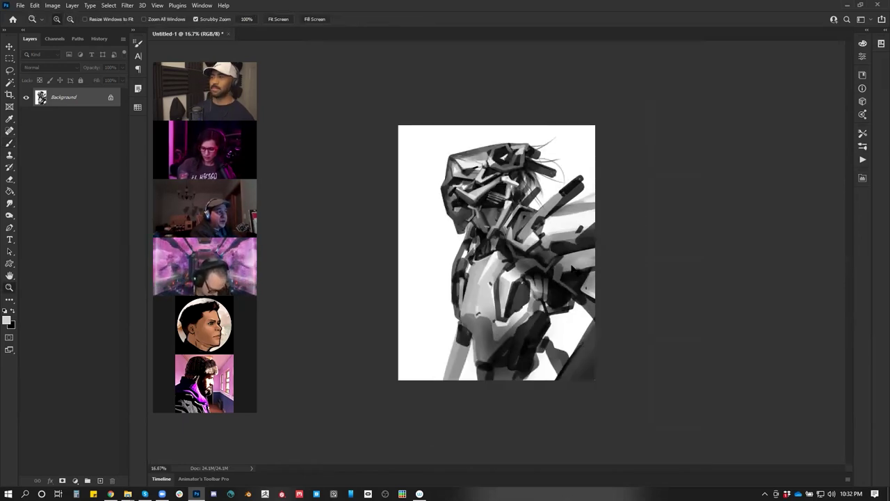
key(ctrl+shift+h)
click(482, 143)
click(483, 143)
key(b)
alt+click(447, 80)
mouse_move(446, 79)
mouse_down()
mouse_move(447, 91)
mouse_move(458, 78)
mouse_move(448, 83)
mouse_up()
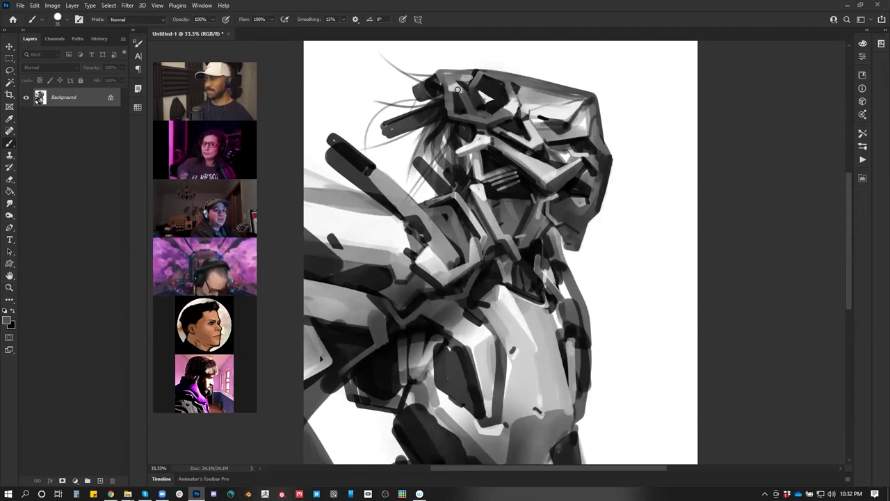
- Brush white highlights across the upper helmet in Color Dodge mode with an enlarged brush
key(shift+alt+d)
key(d)
key(x)
key(bracketright)
drag(430, 89, 611, 149)
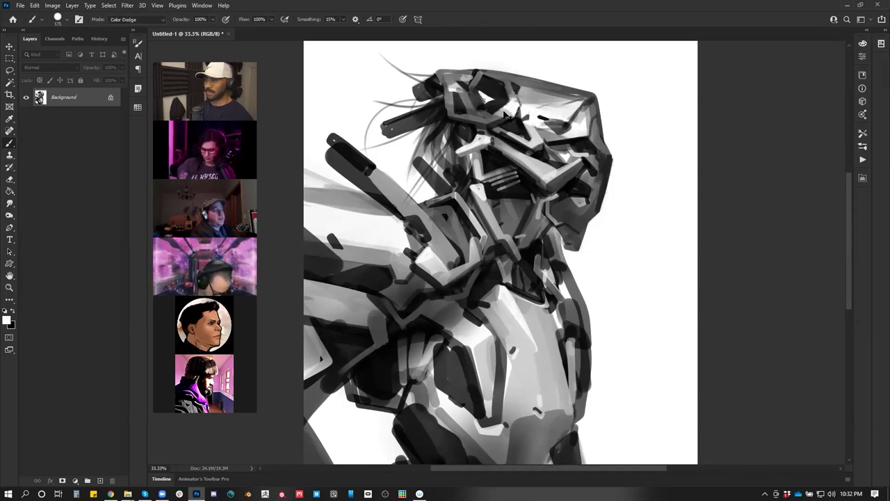
key(ctrl+z)
drag(429, 87, 601, 127)
- Enlarge the brush to 300 px and dodge white light over the chest, collar and shoulder armour
key(bracketright)
key(bracketright)
key(bracketright)
drag(457, 269, 578, 358)
drag(445, 293, 482, 248)
drag(487, 208, 307, 172)
- Flip the canvas horizontally to check the whole bust in mirror view
key(z)
alt+click(431, 202)
alt+click(431, 202)
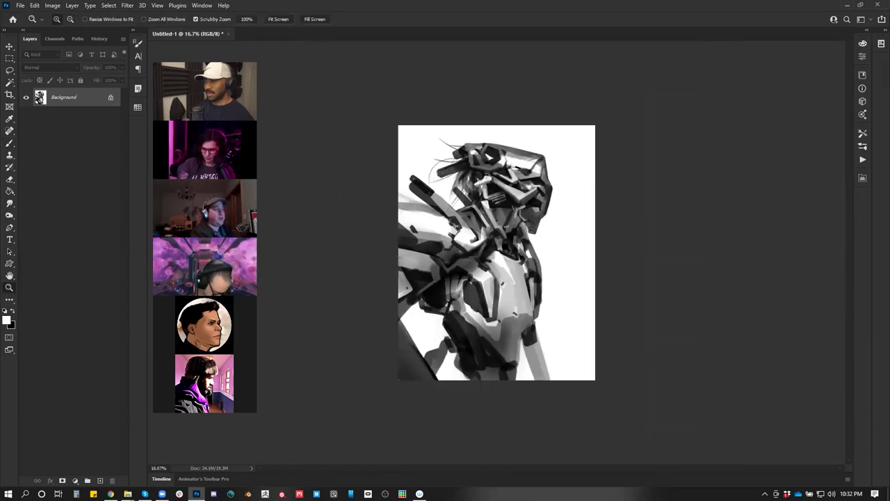
key(b)
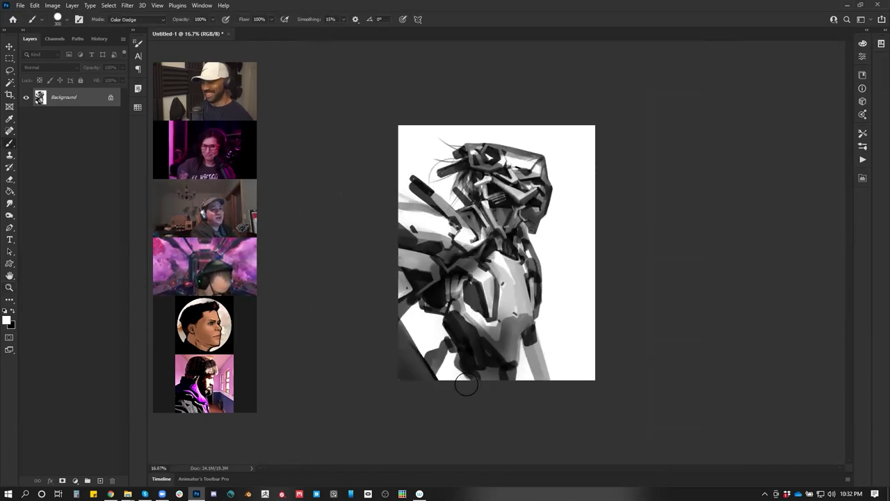
key(ctrl+shift+h)
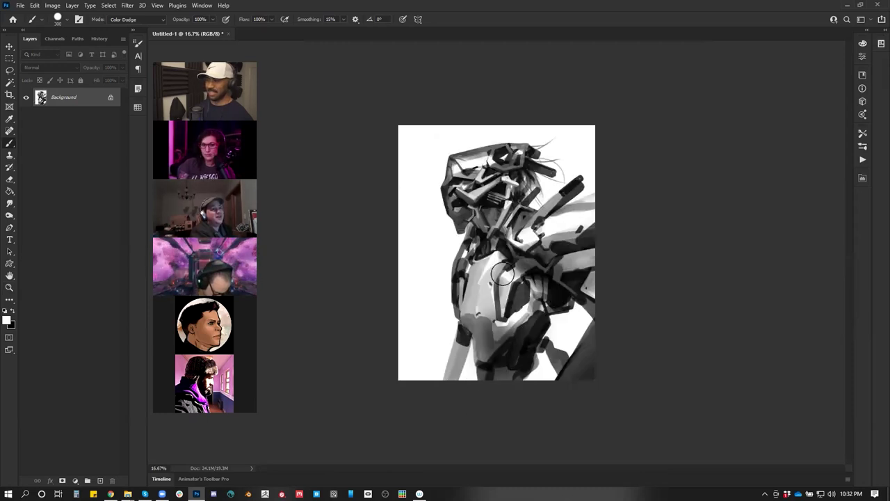
- Reduce the Color Dodge brush to 175 px and dodge light over the front arm, jaw and neck
drag(462, 259, 466, 338)
key(ctrl+z)
key(bracketleft)
key(bracketleft)
drag(465, 269, 462, 332)
key(bracketleft)
drag(462, 298, 463, 332)
mouse_move(468, 265)
mouse_down()
mouse_move(465, 312)
mouse_move(468, 294)
mouse_up()
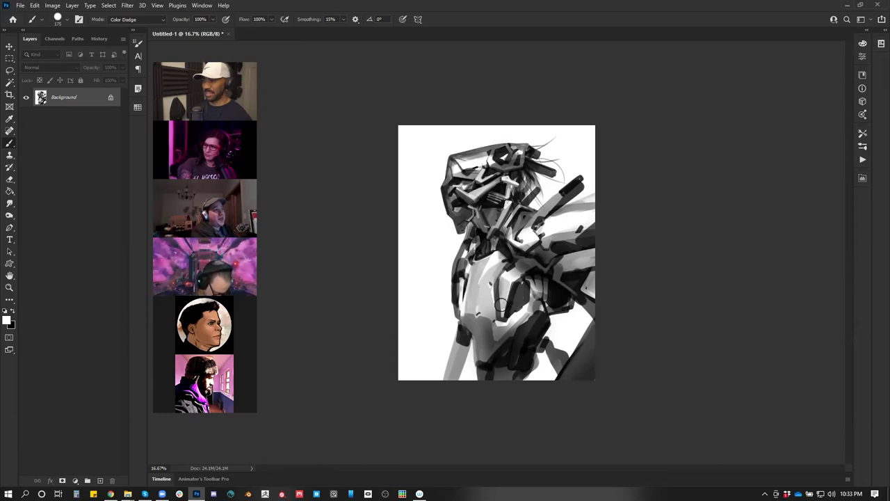
drag(444, 210, 458, 248)
drag(478, 213, 472, 245)
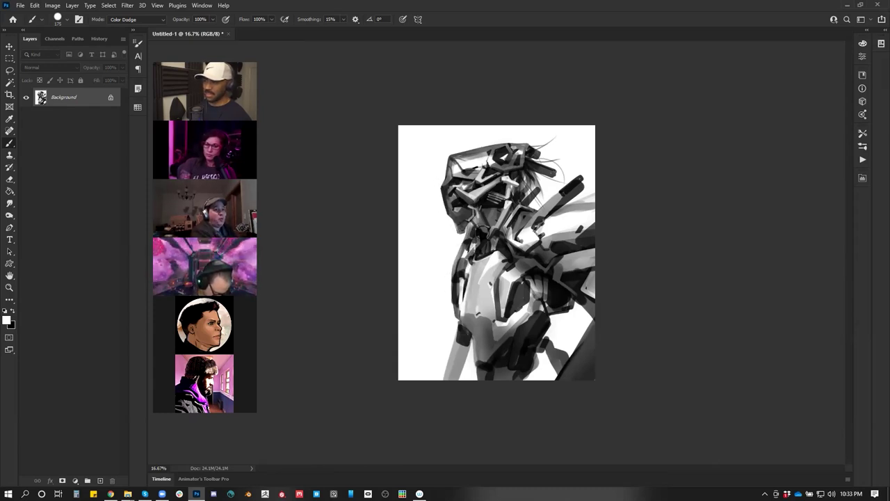
- Enlarge the brush to 500 px and flip the canvas back horizontally
key(bracketright)
key(bracketright)
key(bracketright)
key(bracketright)
key(bracketright)
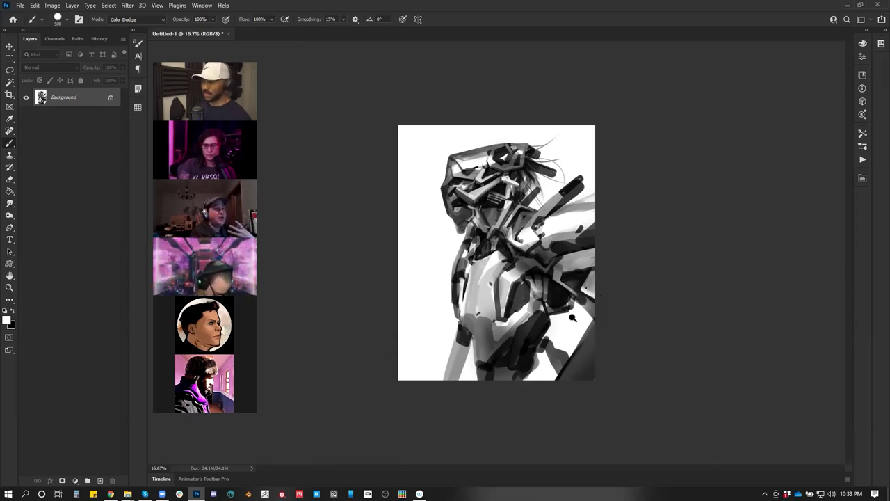
key(z)
click(573, 318)
key(ctrl+shift+h)
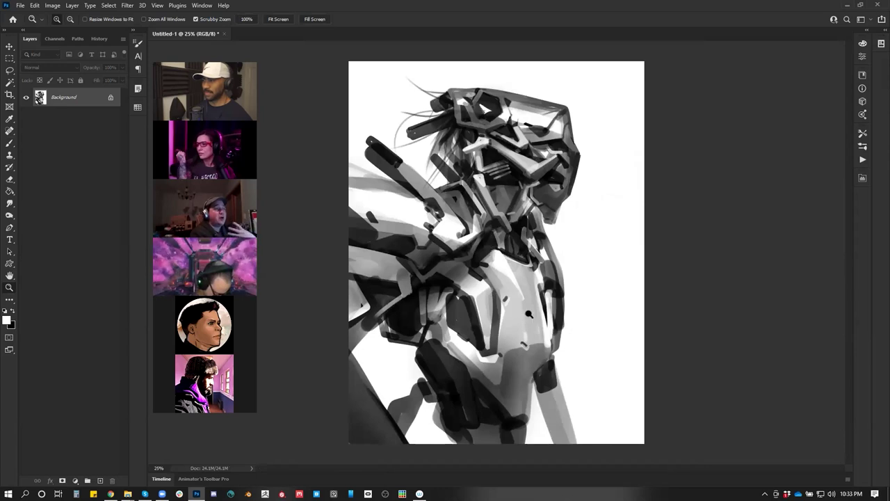
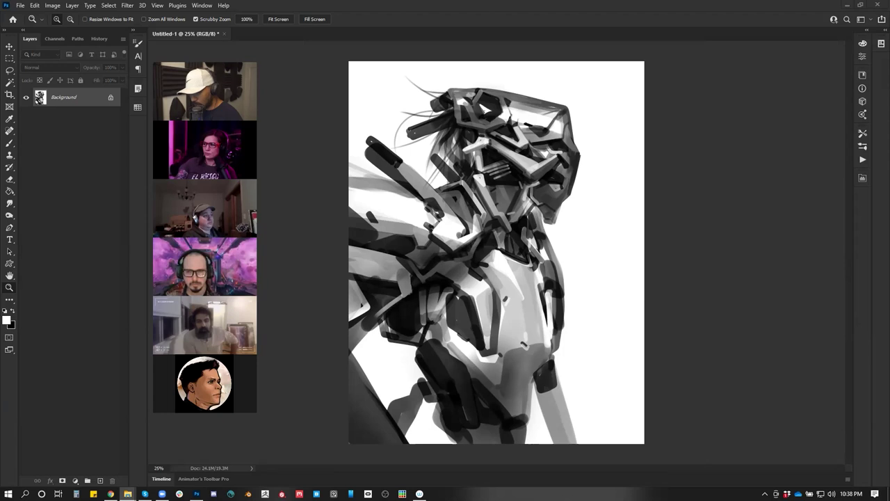
- Open the 21-02-17 capture image as a new document, and open HandPainted01.blend in Blender
drag(553, 6, 525, 33)
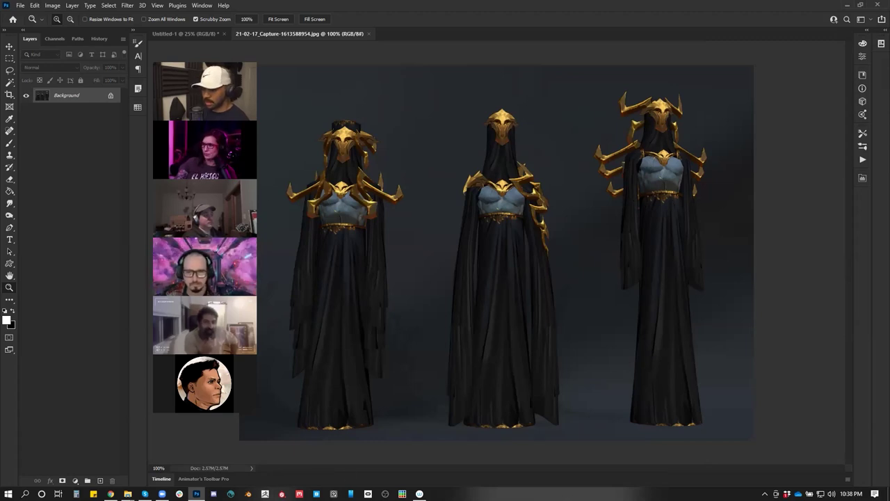
right_click(249, 494)
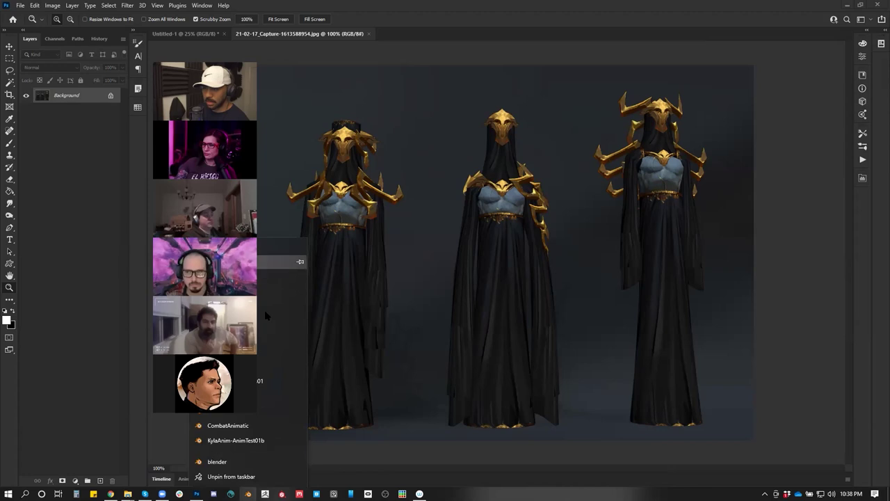
click(298, 263)
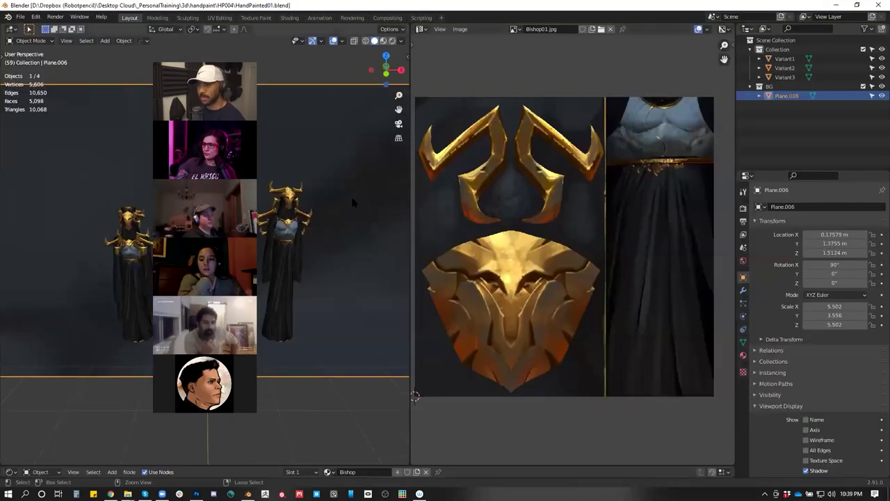
- Examine the three robed figures in the maximized 3D viewport and their Bishop01.jpg texture
key(ctrl+space)
scroll(429, 208, up, 1)
drag(458, 211, 541, 209)
drag(659, 240, 582, 251)
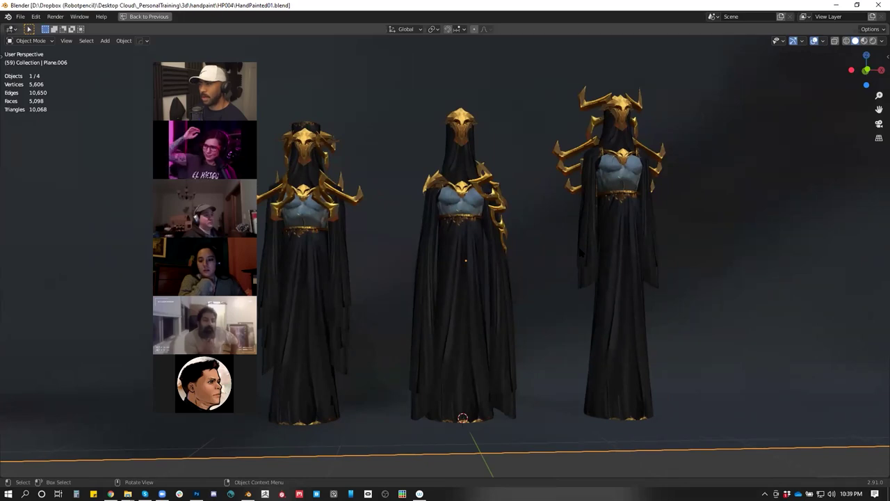
drag(582, 251, 589, 260)
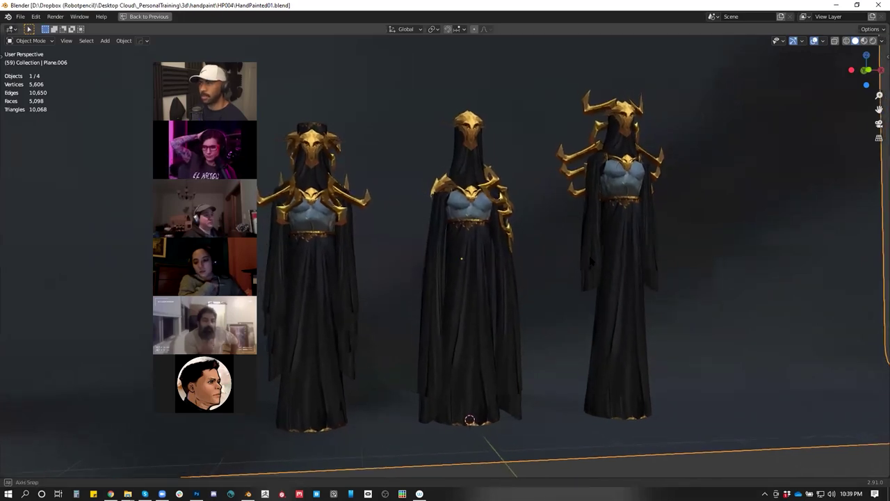
key(ctrl+space)
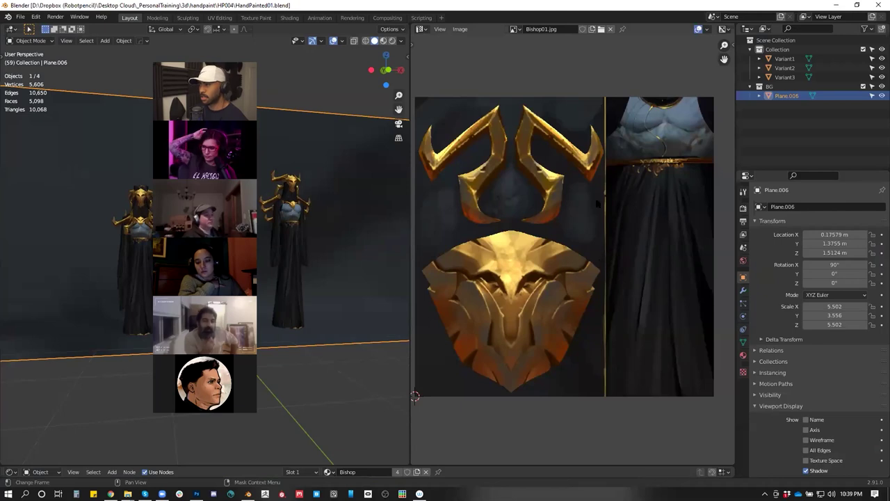
scroll(569, 248, down, 1)
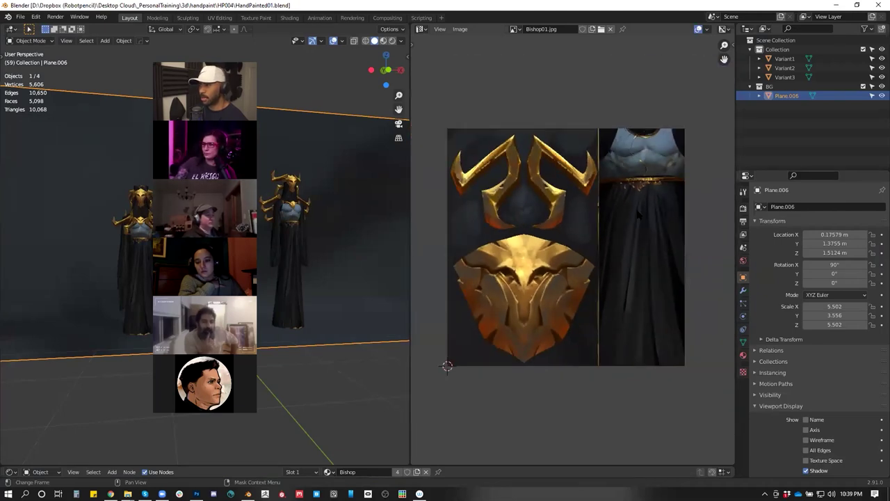
scroll(565, 247, up, 1)
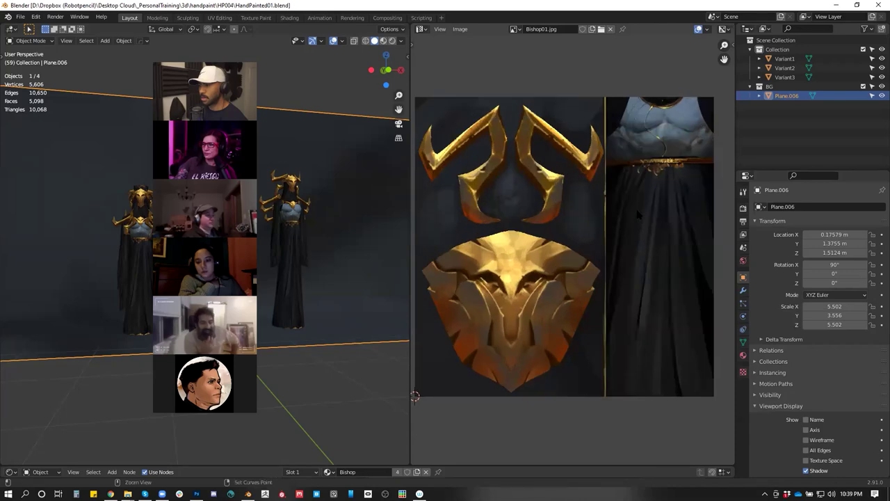
key(ctrl+space)
key(ctrl+space)
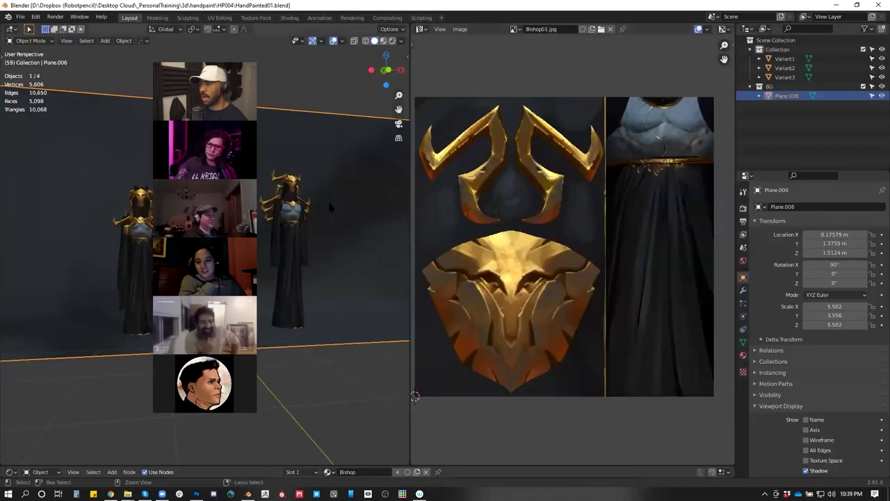
- Inspect the figures together with their curved backdrop, and view the Bishop01.jpg texture at full size
key(ctrl+space)
drag(451, 221, 548, 222)
drag(636, 235, 600, 235)
scroll(600, 223, down, 5)
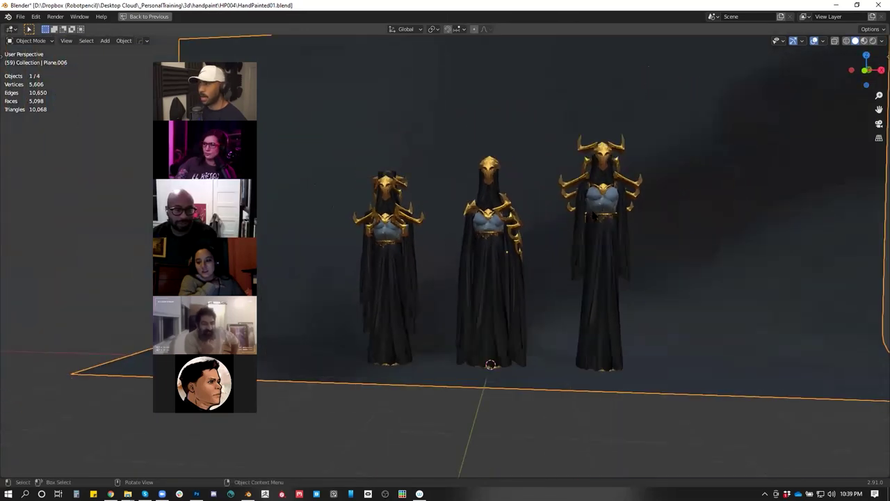
drag(600, 223, 636, 242)
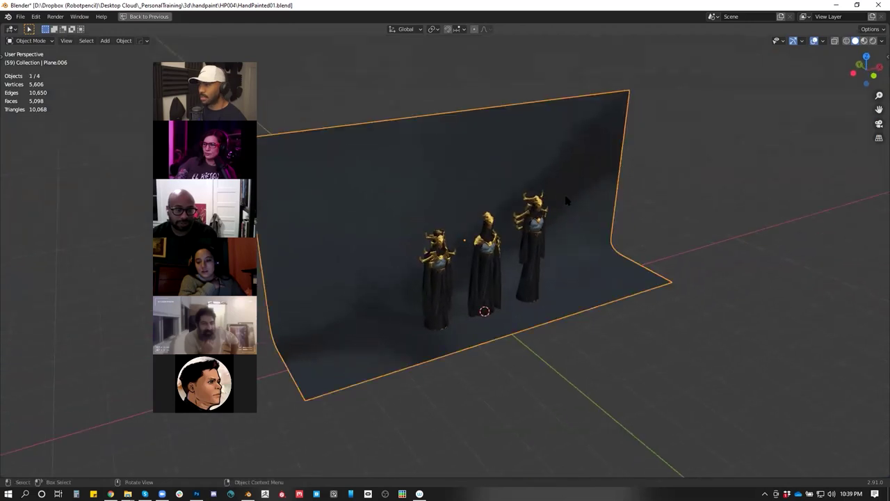
key(ctrl+space)
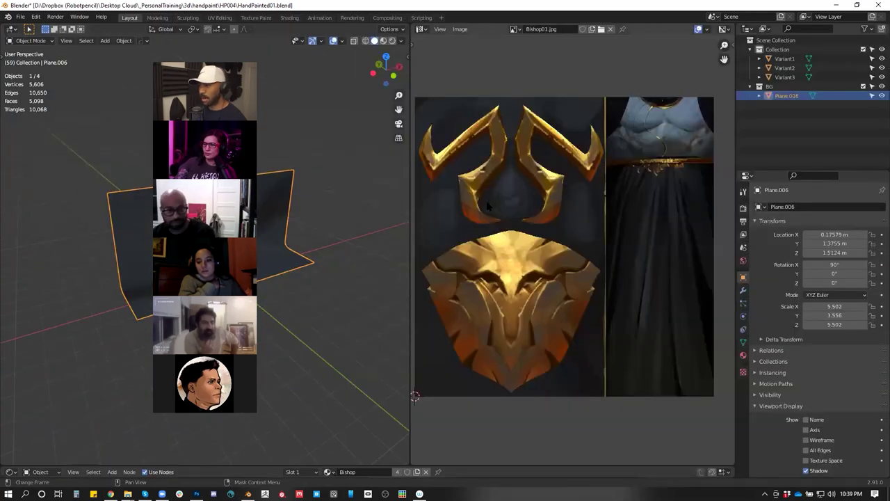
key(ctrl+space)
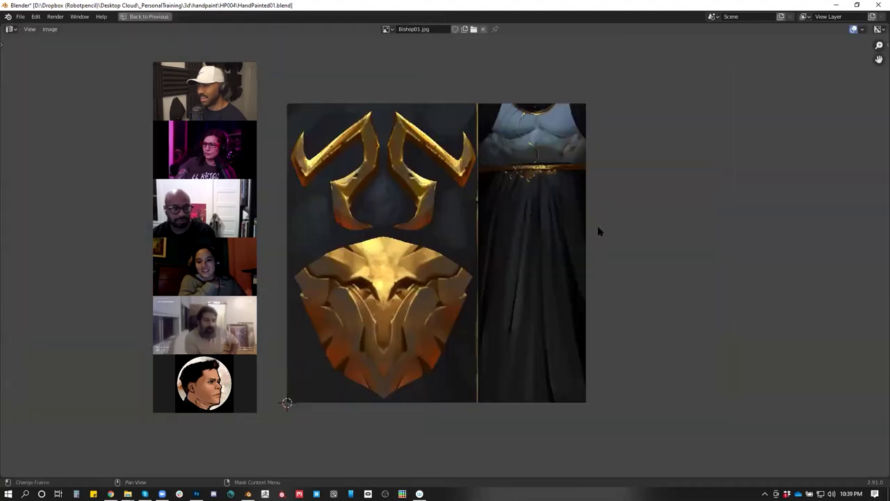
key(ctrl+space)
key(ctrl+space)
key(ctrl+space)
- Deselect the backdrop plane and examine the middle figure's golden mask and shoulder armour up close
click(343, 186)
drag(343, 186, 363, 226)
scroll(351, 222, up, 2)
key(ctrl+space)
scroll(563, 255, up, 8)
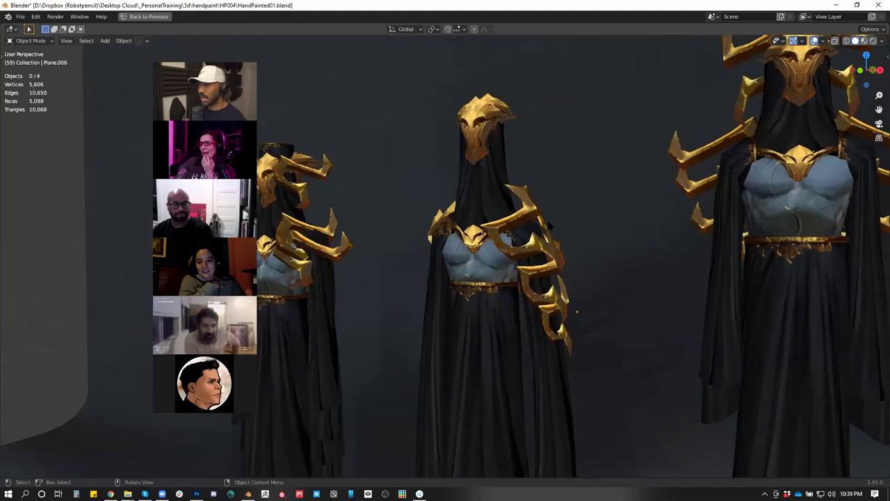
scroll(550, 227, up, 2)
mouse_move(572, 229)
mouse_down()
mouse_move(550, 230)
mouse_move(582, 227)
mouse_up()
scroll(576, 233, up, 2)
scroll(574, 233, down, 10)
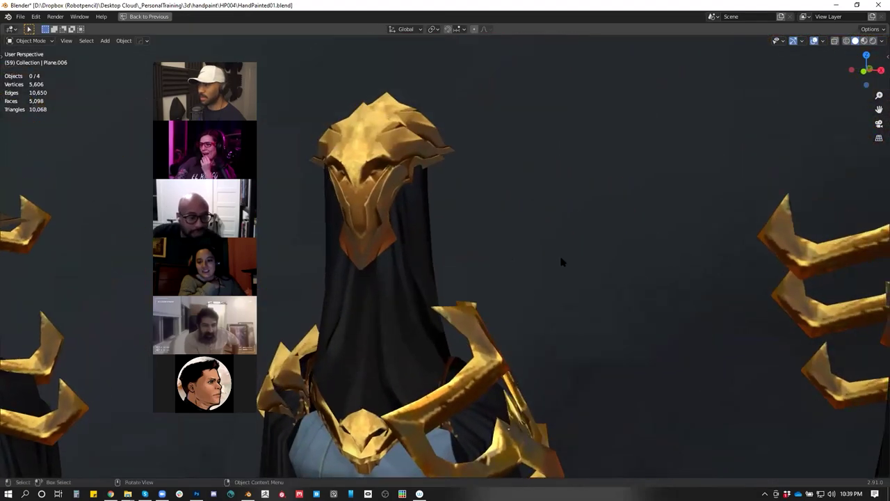
scroll(622, 235, down, 2)
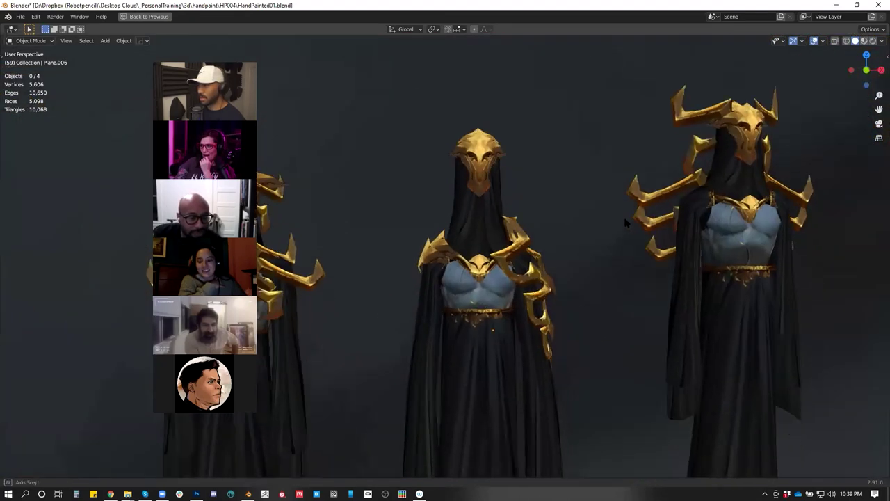
- Inspect the figures' mesh in wireframe display and return to solid shading
key(shift+z)
scroll(591, 229, down, 5)
drag(613, 261, 619, 299)
scroll(644, 240, up, 5)
key(shift+z)
- Examine the three costume variants from the front and from an angle, comparing their horns and armour pieces
scroll(591, 253, down, 5)
mouse_move(575, 251)
mouse_down()
mouse_move(616, 253)
mouse_move(624, 233)
mouse_move(601, 231)
mouse_up()
scroll(602, 231, up, 2)
drag(540, 297, 469, 272)
mouse_move(620, 240)
mouse_down()
mouse_move(673, 223)
mouse_move(675, 209)
mouse_move(621, 249)
mouse_move(635, 249)
mouse_up()
scroll(674, 209, down, 1)
scroll(582, 226, up, 2)
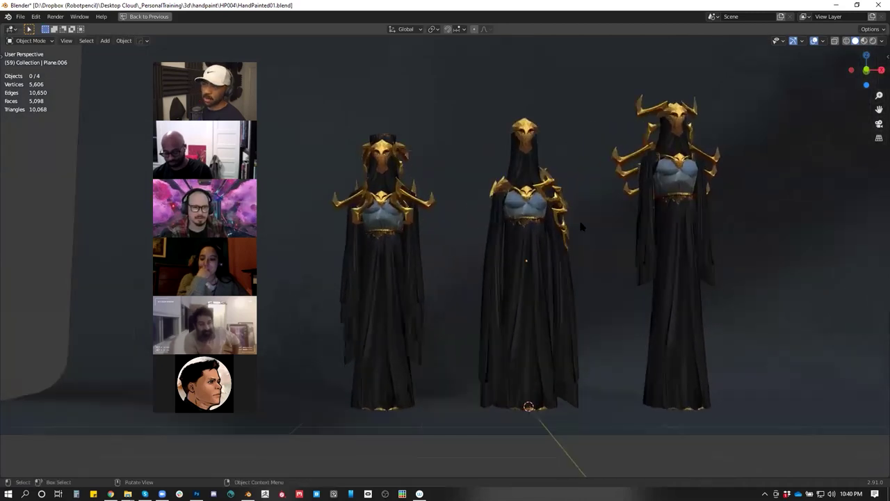
scroll(582, 226, up, 2)
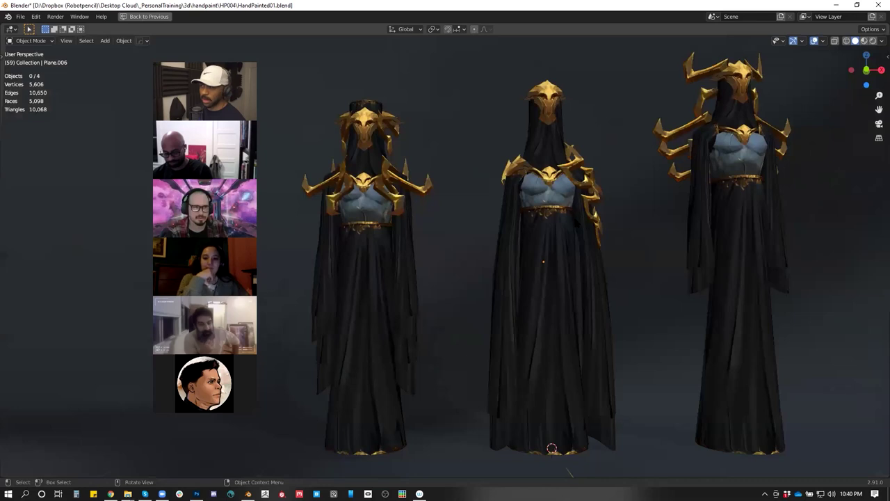
drag(671, 195, 579, 251)
drag(631, 233, 612, 238)
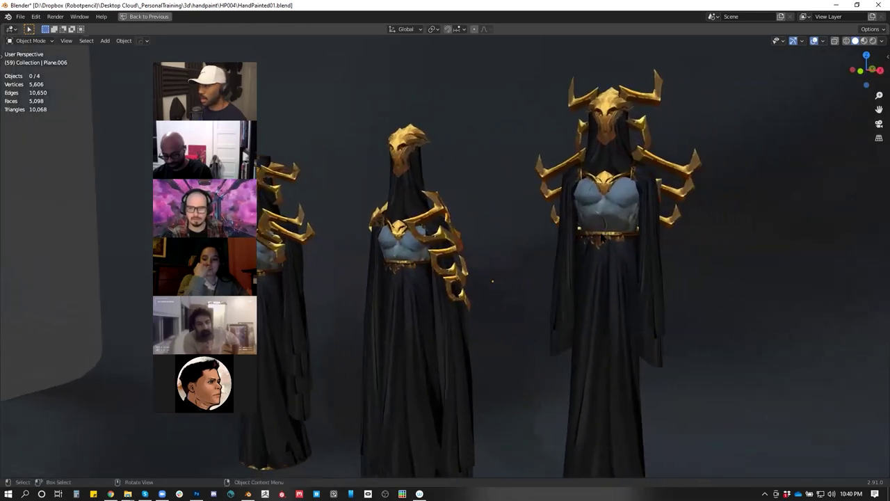
scroll(493, 281, down, 3)
- Review the Bishop01.jpg texture again and compare it with the three textured figures against the backdrop
key(ctrl+space)
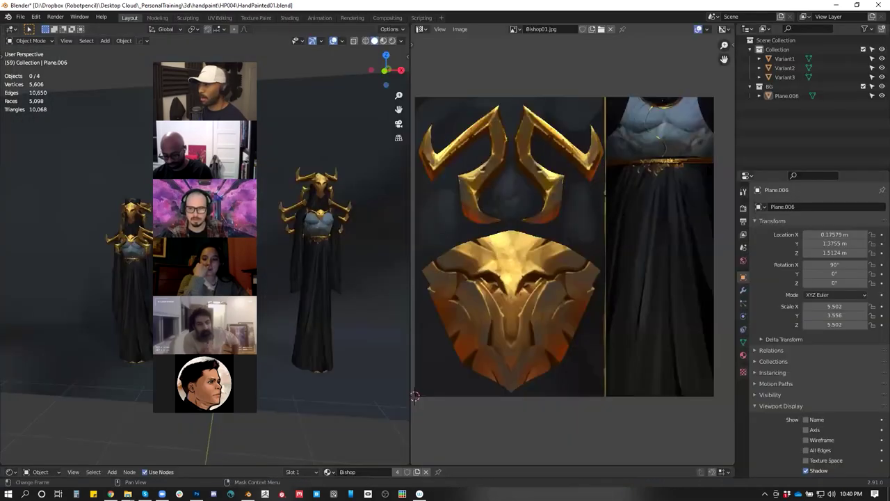
key(ctrl+space)
key(ctrl+space)
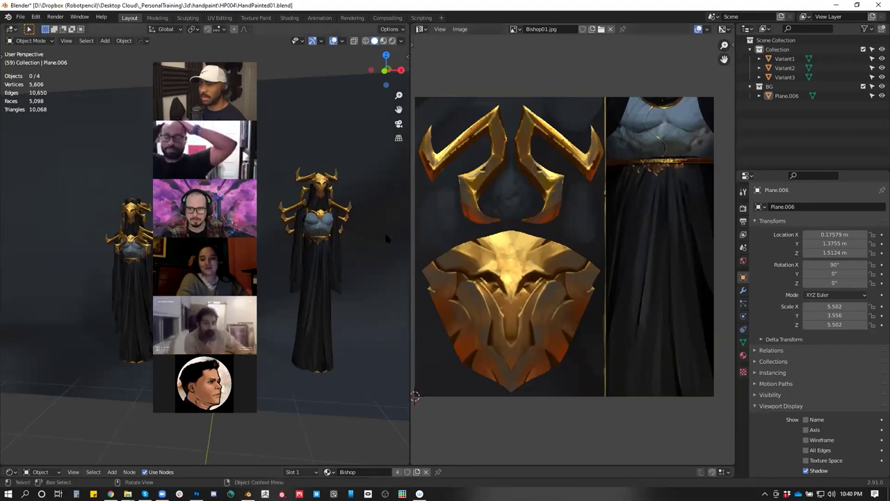
key(ctrl+space)
drag(598, 211, 630, 195)
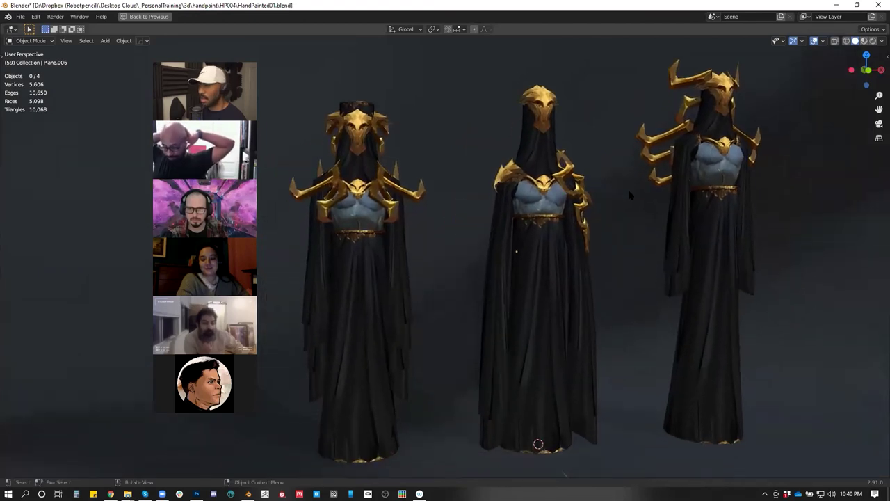
scroll(630, 209, down, 8)
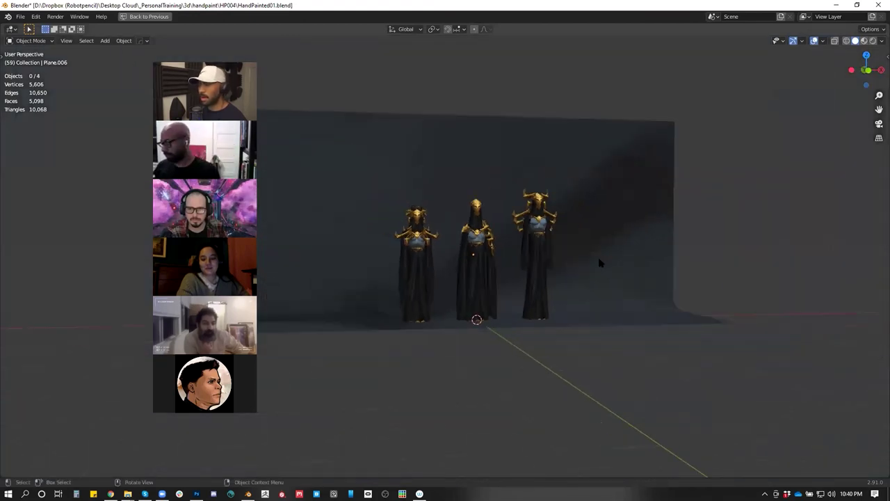
scroll(601, 262, down, 3)
drag(598, 260, 594, 265)
scroll(581, 272, up, 8)
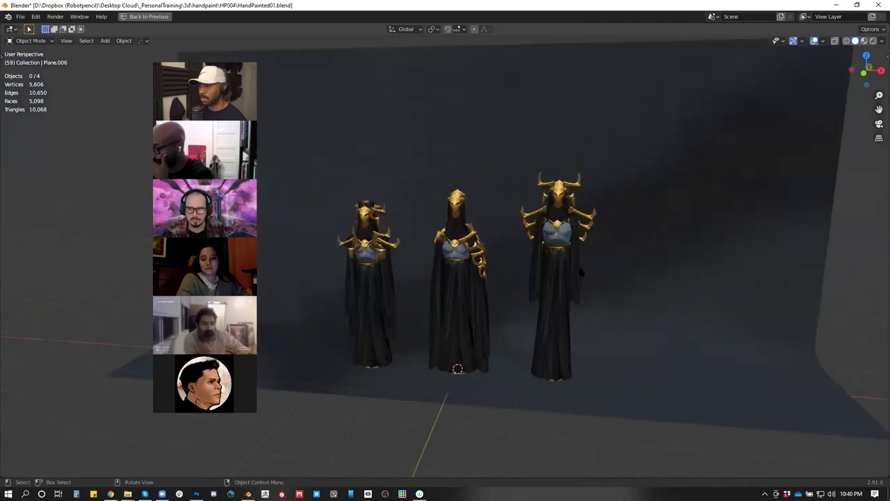
drag(585, 263, 609, 255)
drag(662, 247, 621, 268)
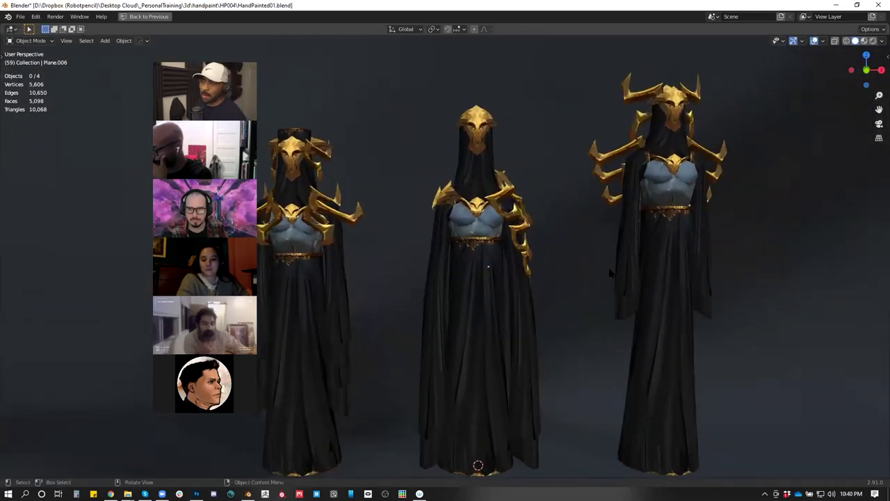
scroll(610, 273, down, 2)
scroll(612, 271, up, 3)
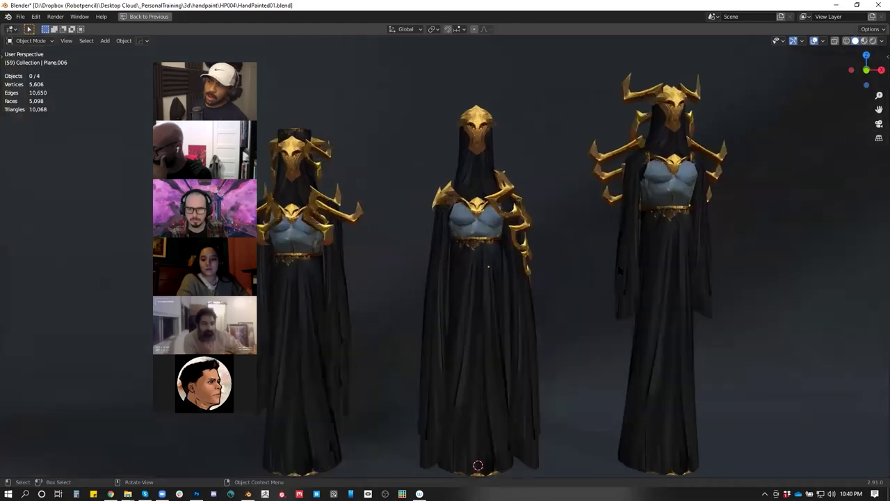
- Compare the three robed figures from the front and from an angle, at a distance and close up
drag(593, 283, 618, 235)
scroll(619, 291, up, 3)
scroll(576, 268, down, 3)
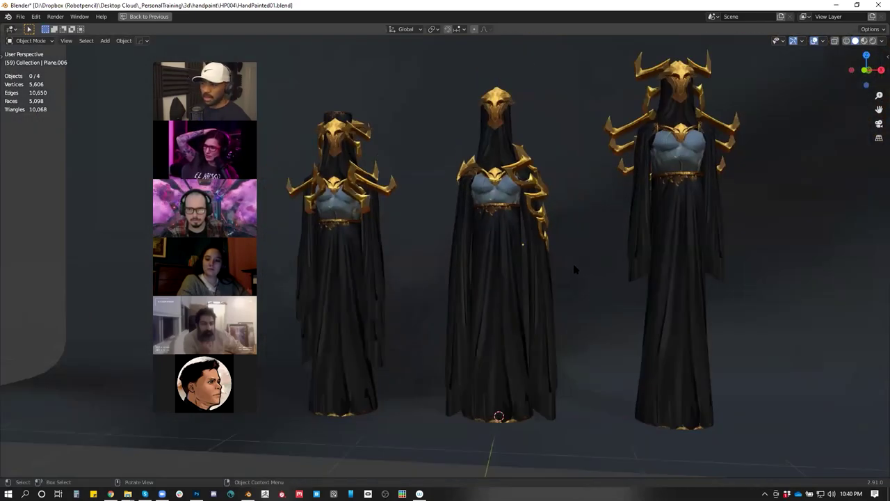
scroll(575, 269, down, 2)
drag(575, 269, 561, 256)
drag(560, 257, 589, 278)
scroll(595, 243, up, 1)
scroll(589, 276, up, 3)
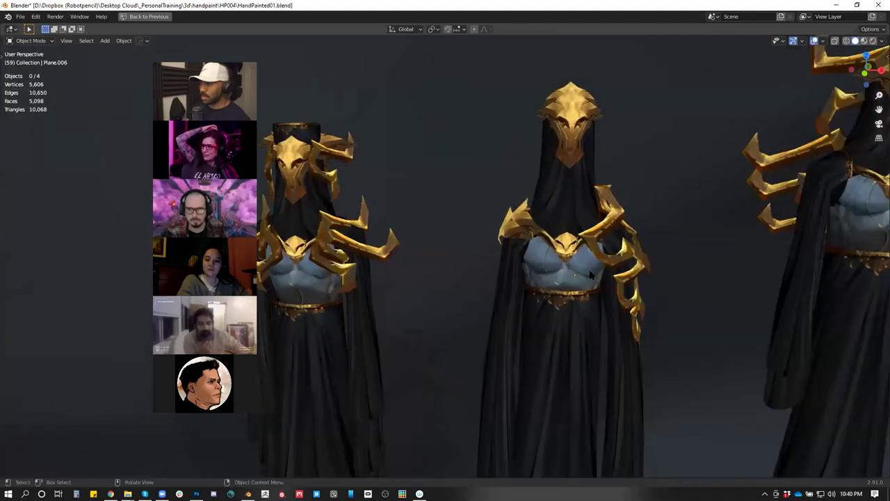
- Select the middle figure and view all three costume variants together against the backdrop
click(575, 275)
scroll(675, 274, down, 3)
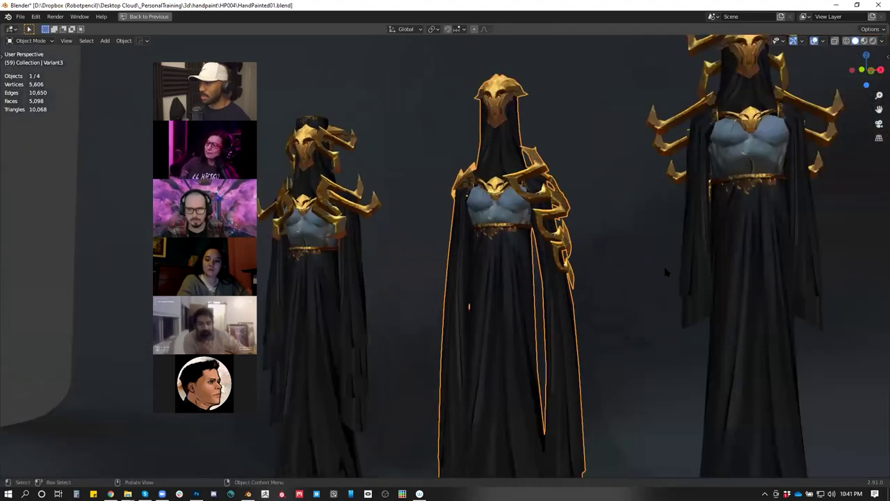
scroll(652, 280, down, 3)
scroll(620, 282, down, 1)
drag(620, 282, 642, 285)
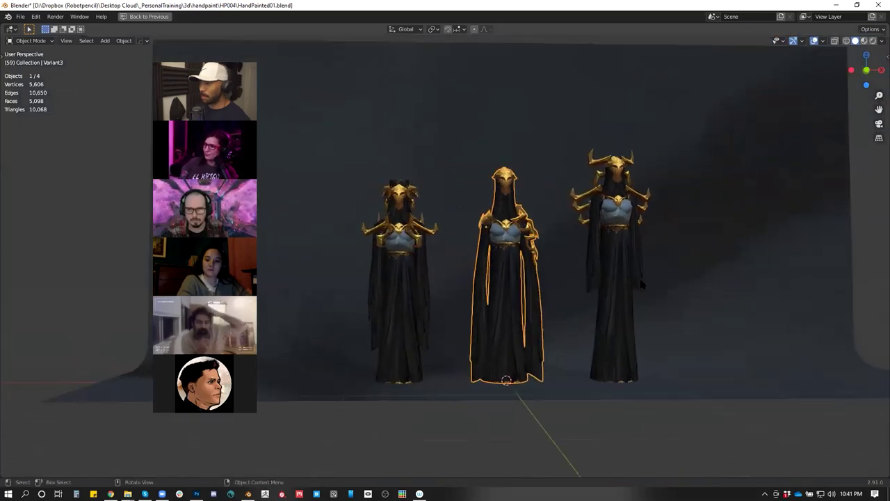
drag(593, 258, 583, 258)
- In the tallest figure's mesh, select the linked upper pair of shoulder horns and scale it to about 3.29
click(603, 198)
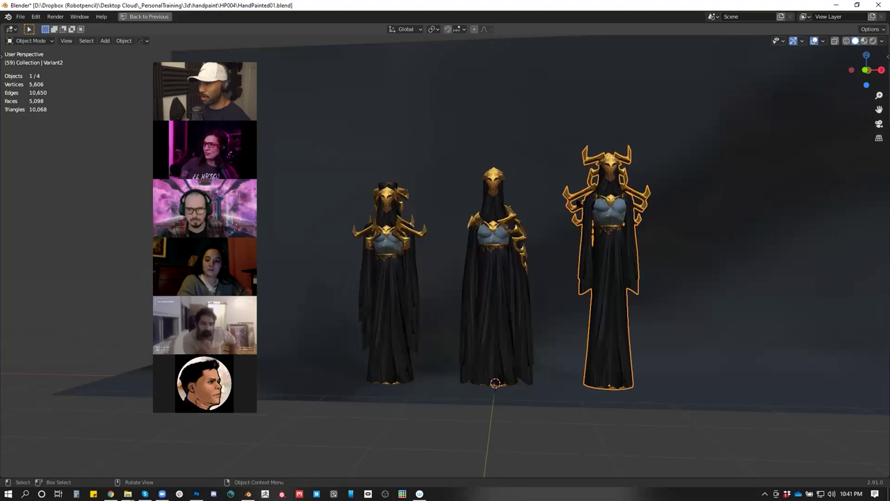
key(Tab)
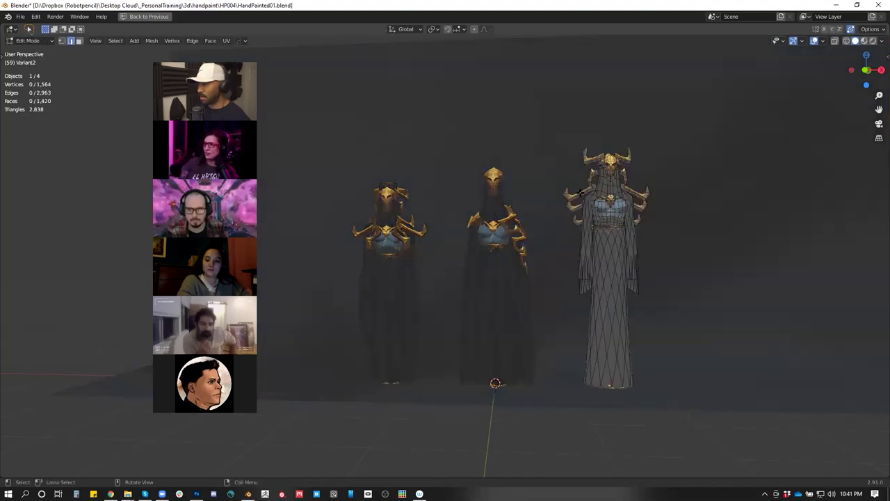
key(l)
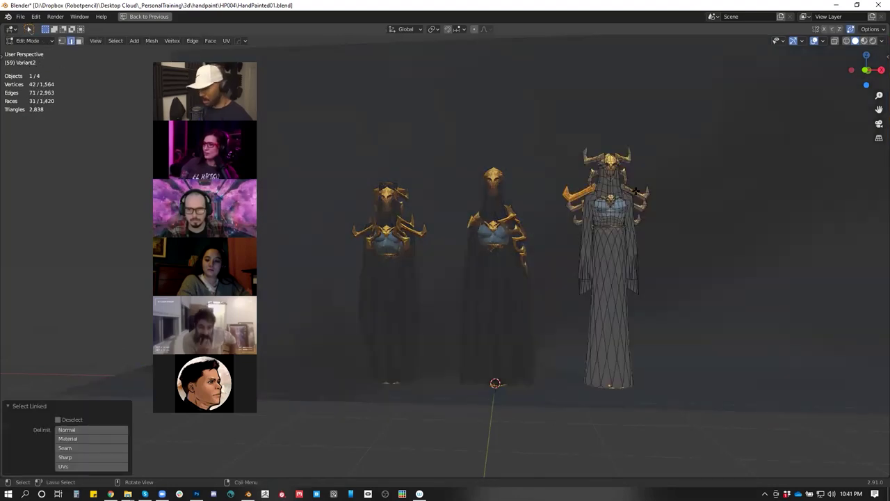
key(s)
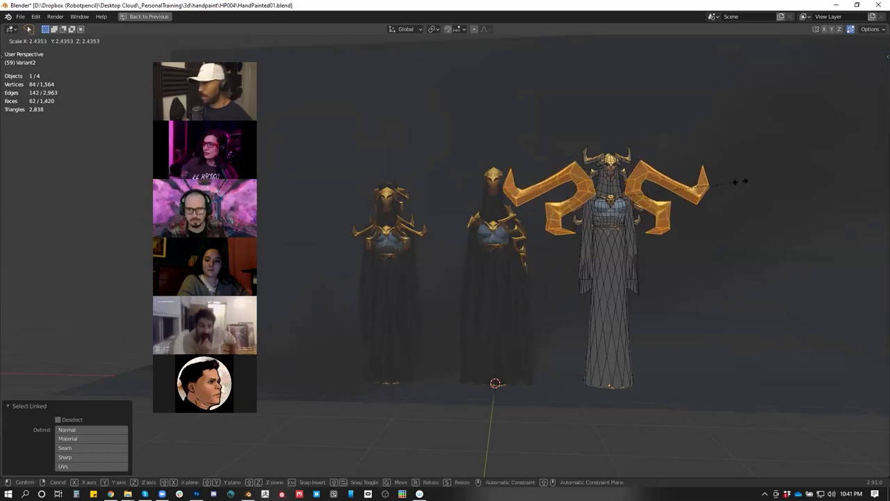
click(781, 176)
- Move the enlarged horns along Y behind the figure and scale them to 0.738
drag(702, 204, 558, 220)
key(g)
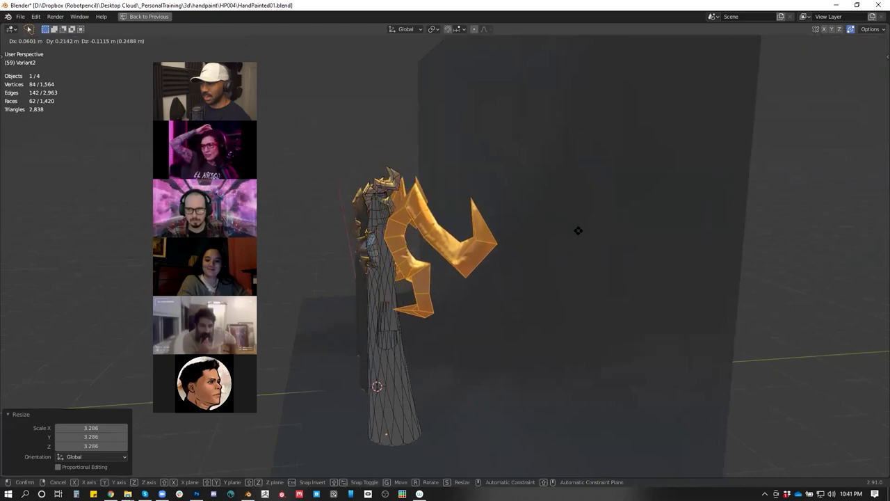
key(y)
click(594, 231)
drag(484, 258, 721, 237)
key(s)
click(708, 234)
- Duplicate the large back horns, scale the copy to about 0.64 and place it above the head along Z
key(shift+d)
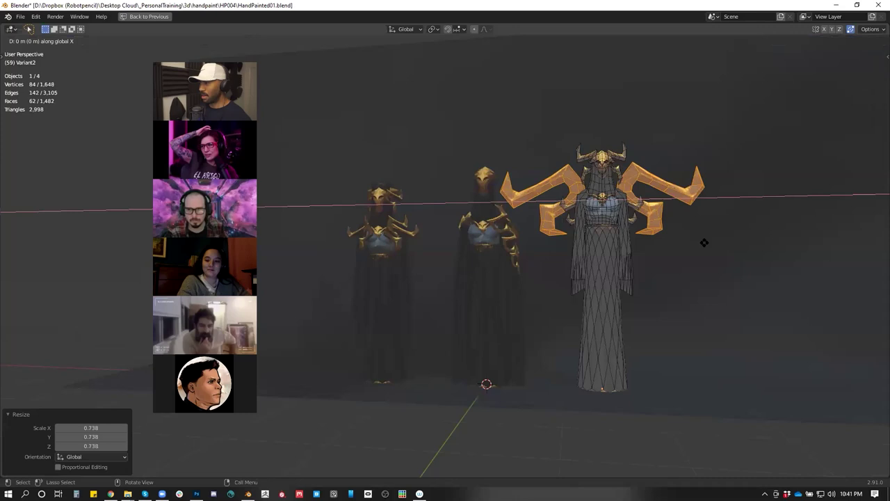
key(z)
click(705, 329)
key(s)
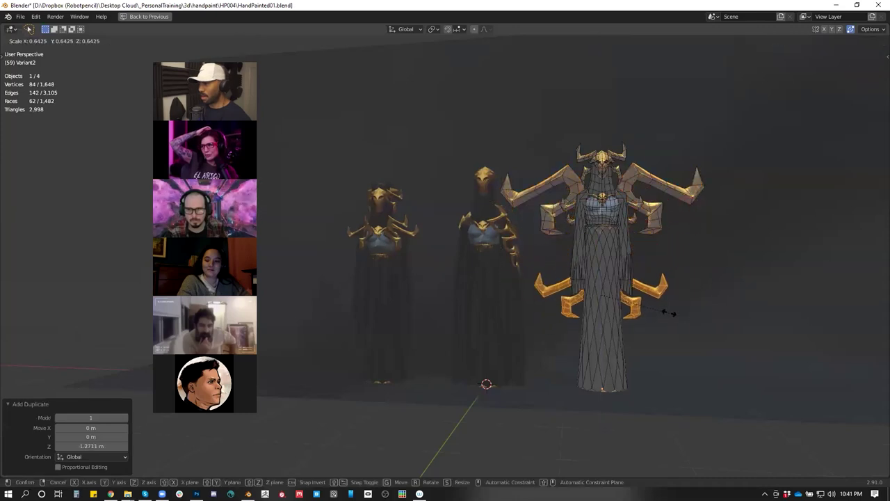
click(668, 312)
key(g)
key(z)
click(663, 164)
- Shift the duplicated horns forward along Y and rotate them -33.8° about the X axis
drag(661, 165, 532, 191)
key(g)
key(y)
click(471, 200)
key(r)
key(x)
click(462, 283)
drag(461, 283, 572, 268)
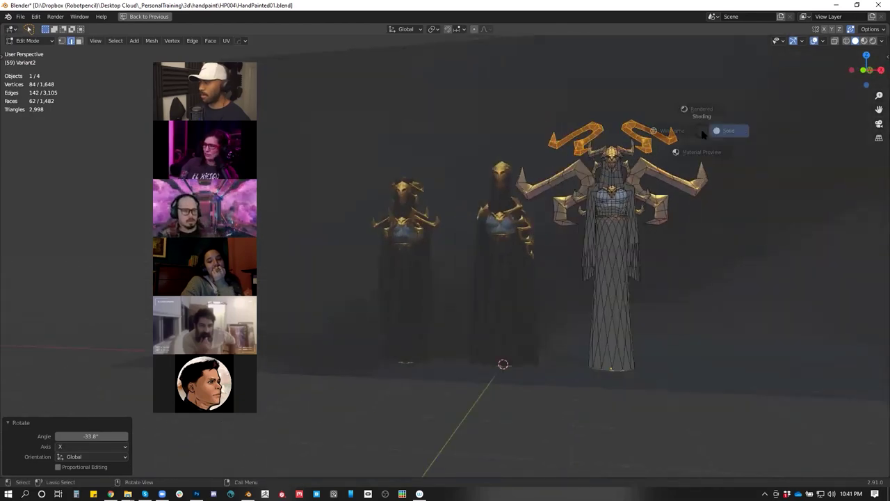
- Lower the duplicated horns about 0.18 m along Z onto the head and scale them to 0.679
key(g)
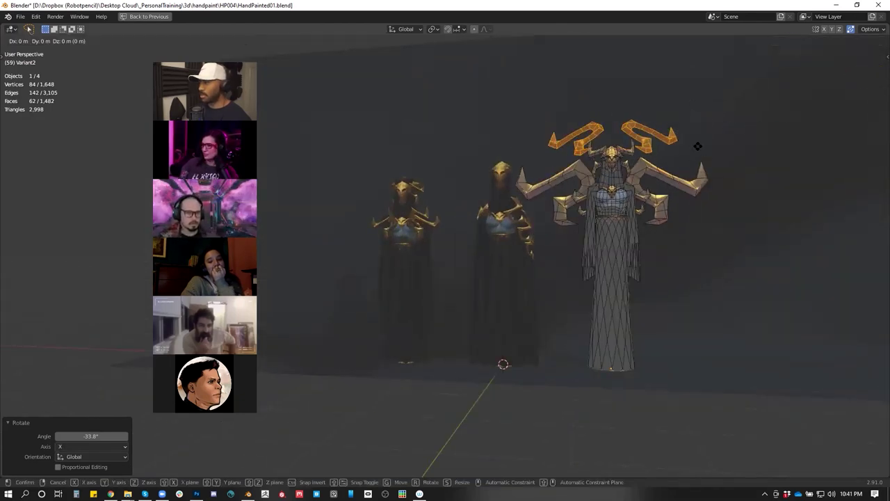
key(z)
click(695, 161)
key(s)
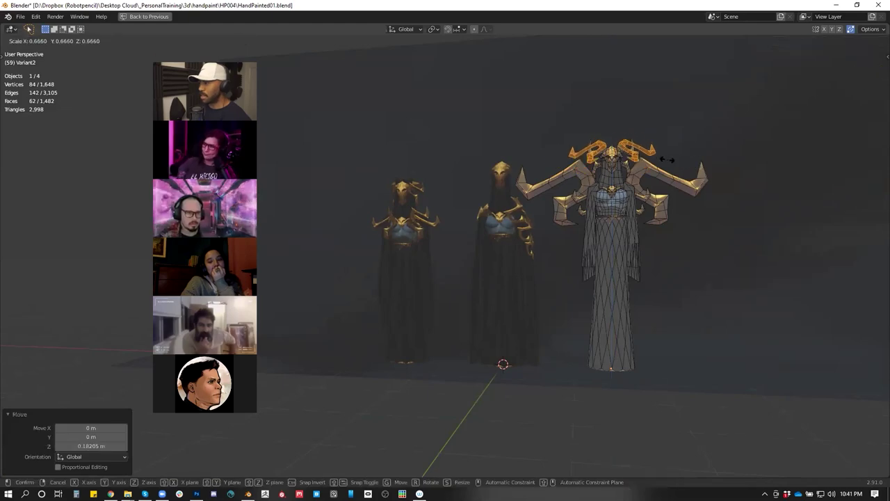
click(669, 161)
- Move the head horns back about 0.14 m along Y so they wrap around the headpiece
drag(669, 164, 643, 256)
scroll(600, 202, up, 3)
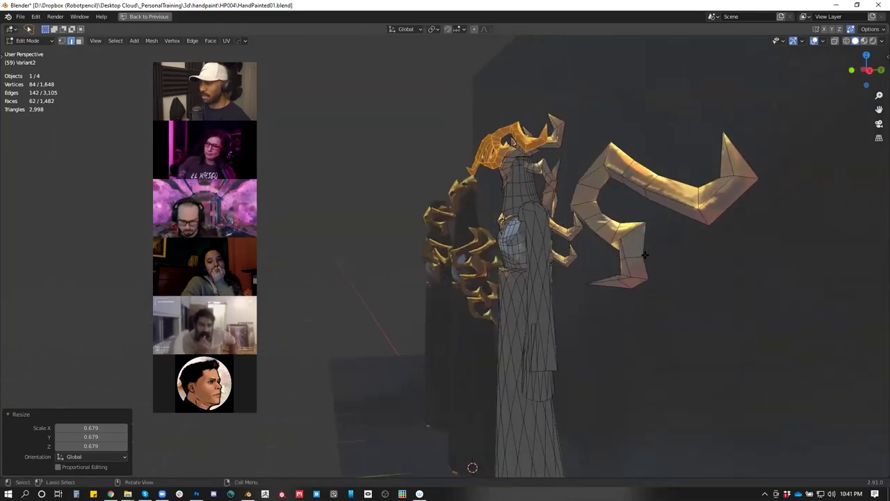
key(g)
key(x)
key(y)
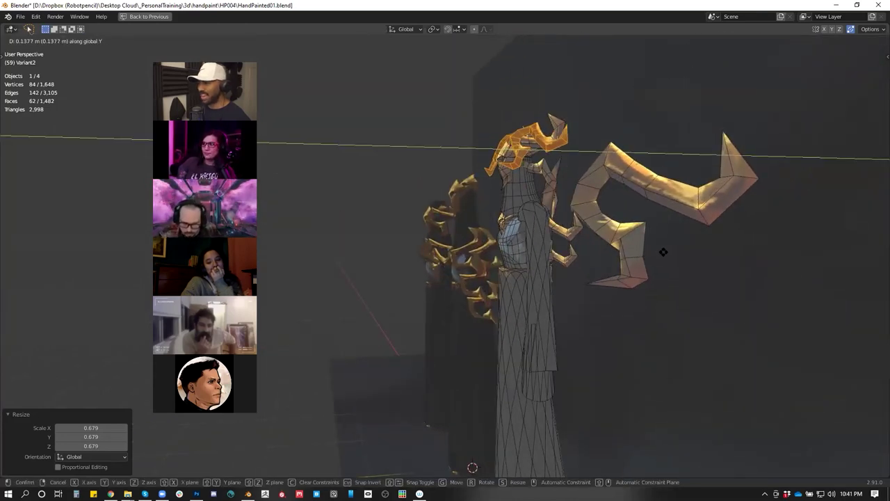
click(664, 252)
- Select the linked pair of large back horns and move it along Y closer to the figure's back
drag(604, 251, 623, 205)
click(612, 190)
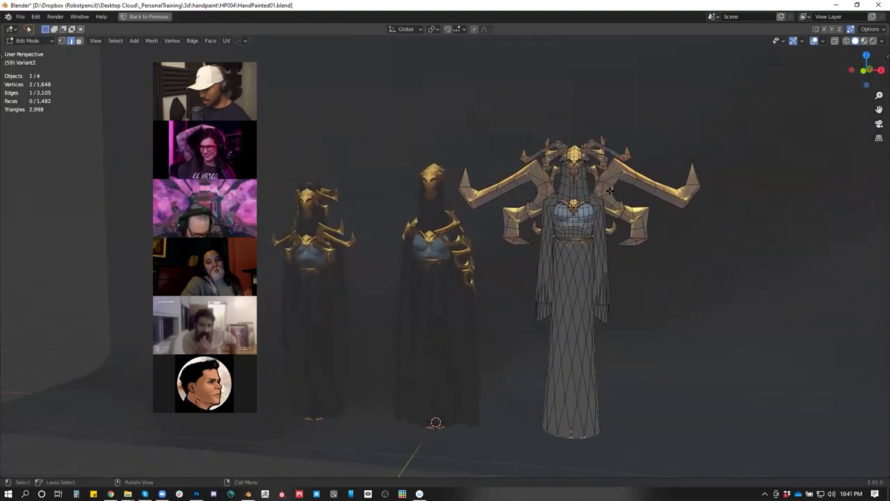
key(l)
drag(605, 215, 635, 221)
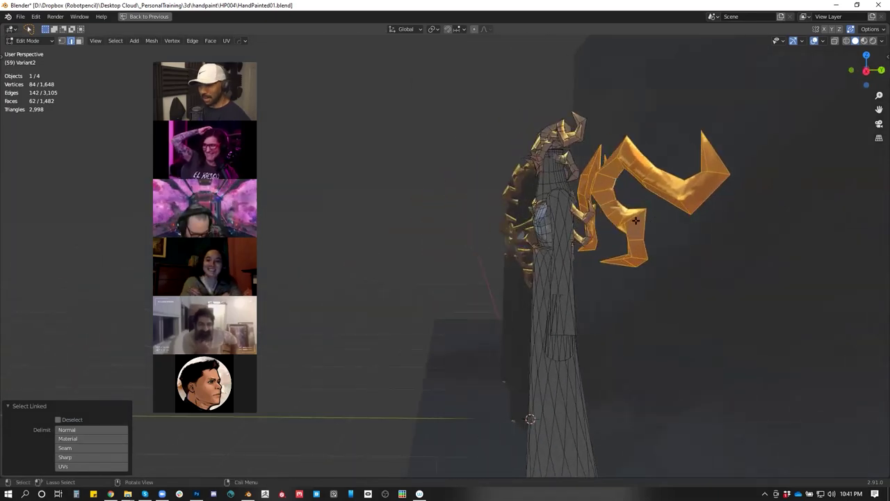
key(g)
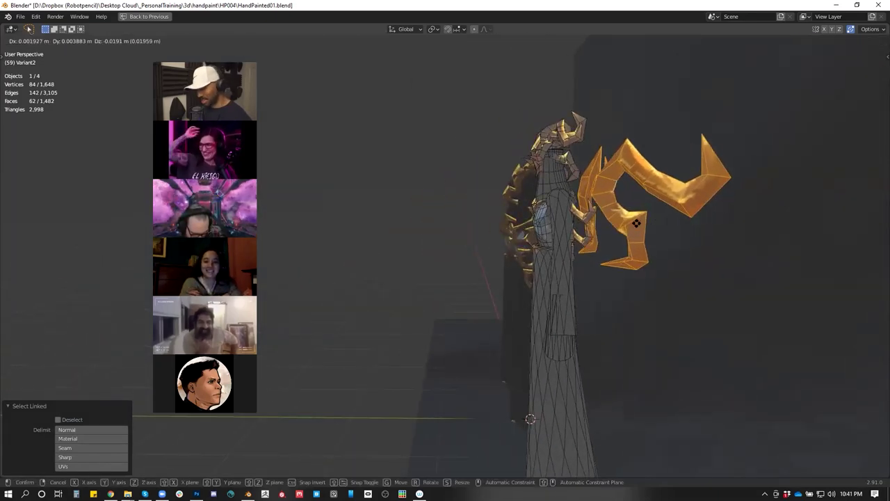
key(y)
click(614, 222)
- Scale the large back horns to 0.84 and raise them about 0.11 m along Z
drag(614, 222, 592, 209)
key(s)
click(650, 202)
key(g)
key(z)
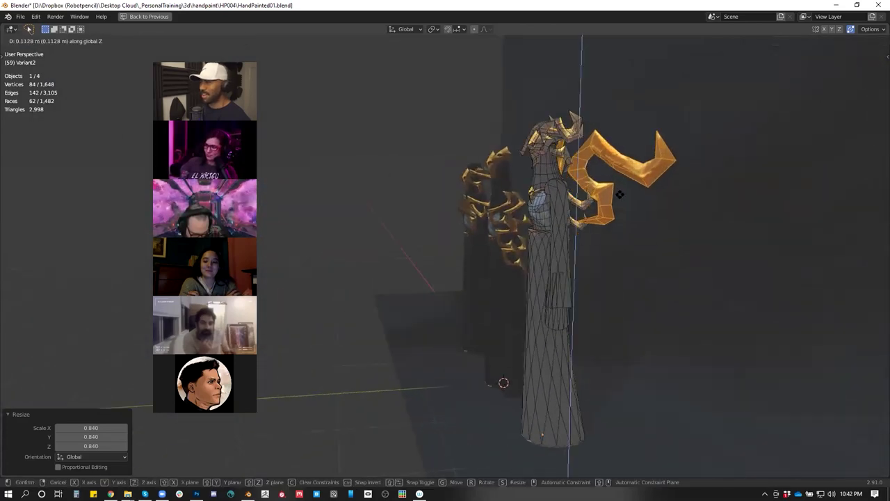
click(620, 195)
- Lower the large back horns about 0.22 m along Z and shift them about 0.06 m along Y toward the body
key(g)
key(z)
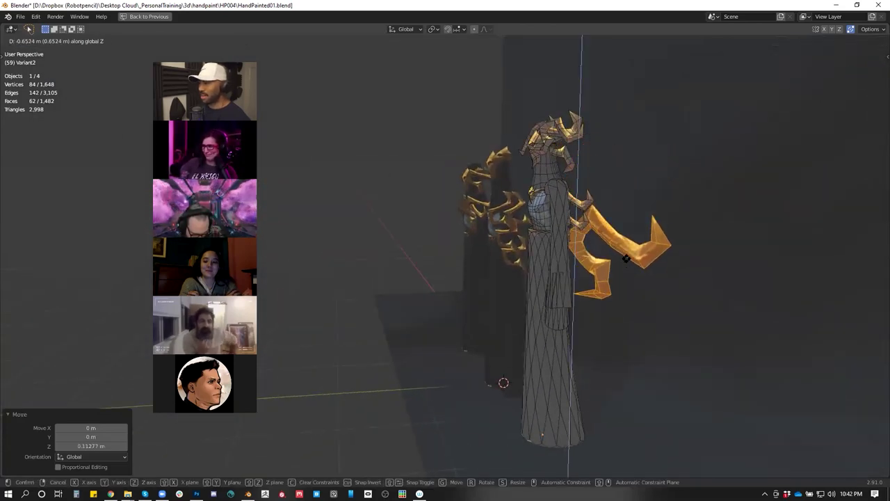
click(627, 221)
key(g)
key(x)
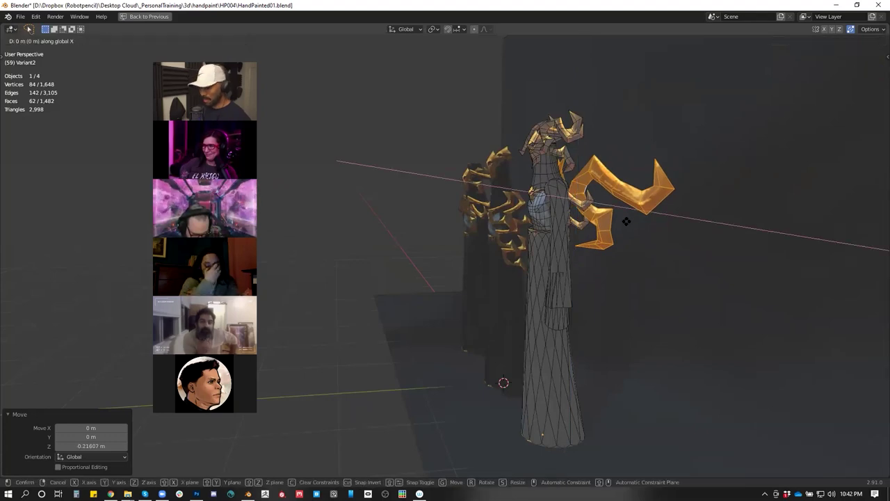
key(y)
click(620, 222)
drag(622, 222, 676, 248)
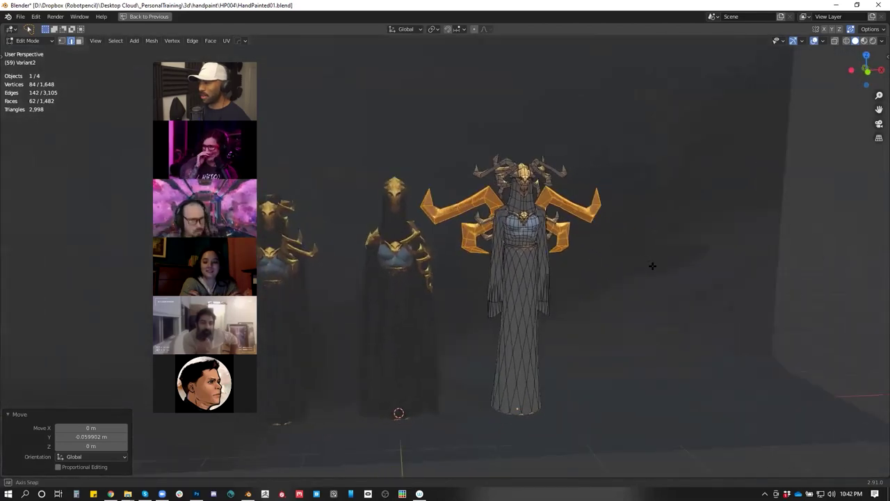
- Return to Object Mode and examine the reworked horned figure beside the other two from the front and side
key(Tab)
drag(622, 253, 619, 149)
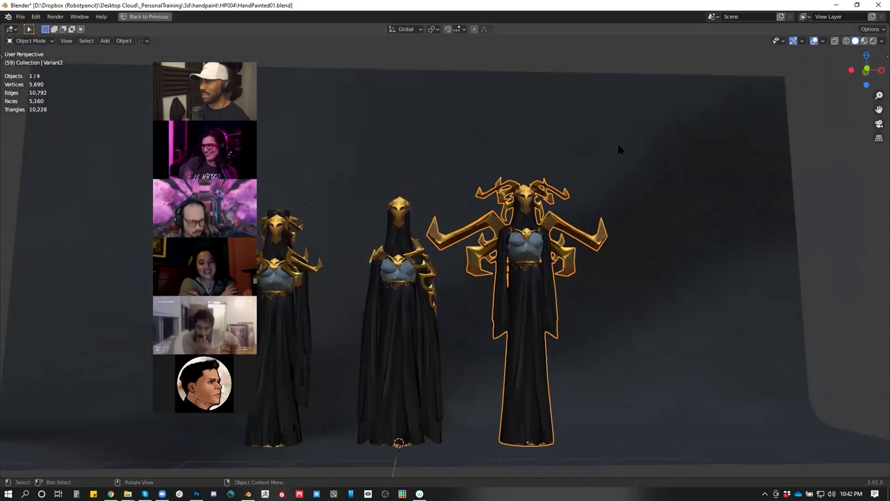
drag(596, 272, 613, 228)
click(613, 228)
drag(628, 267, 522, 317)
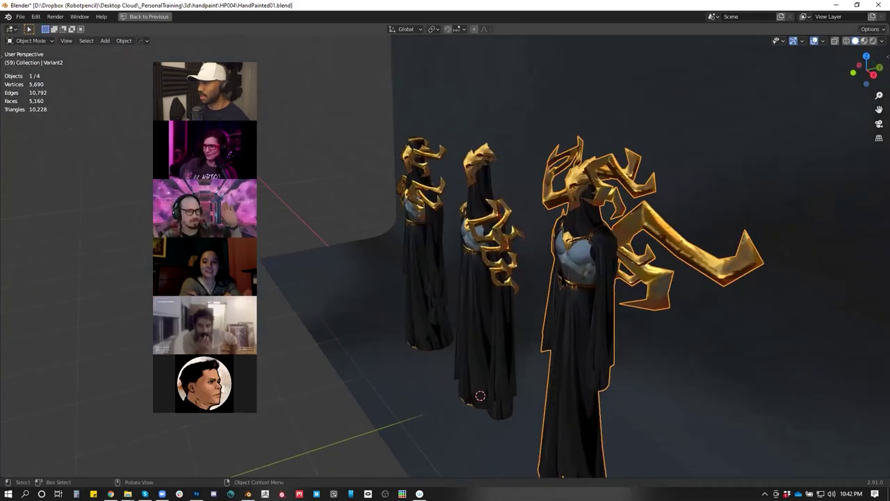
scroll(522, 317, up, 2)
drag(675, 273, 662, 228)
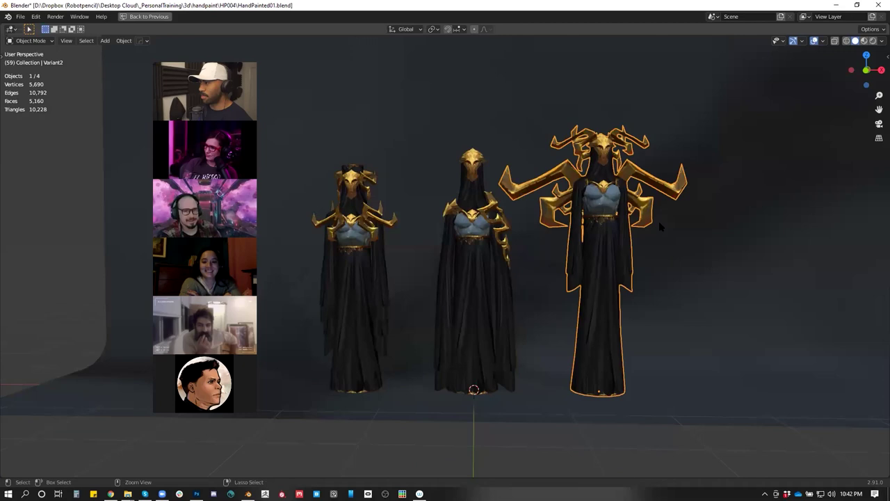
click(658, 223)
- Undo the horn duplication and enlargement on the tallest figure, clear the mesh selection and return to Object Mode
key(Tab)
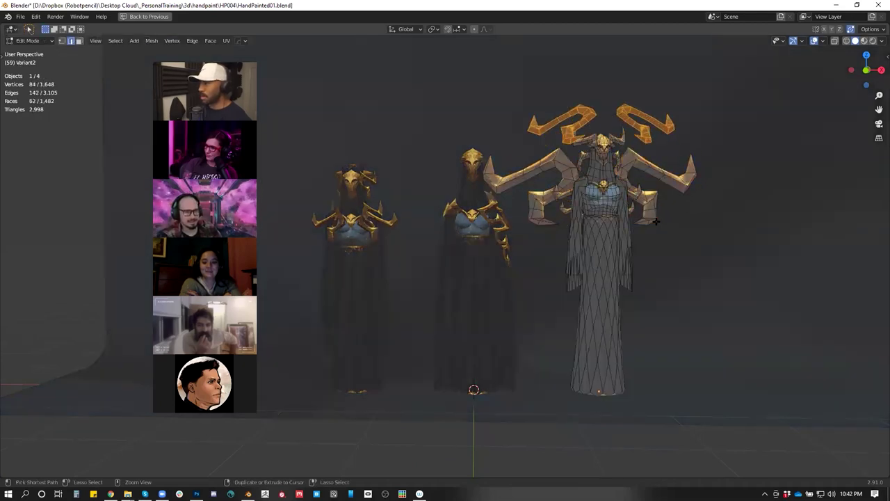
key(ctrl+z)
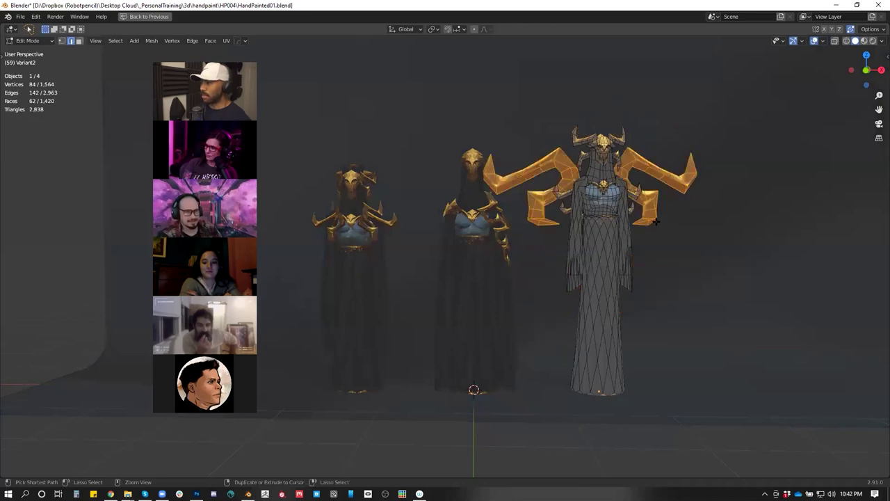
key(ctrl+z)
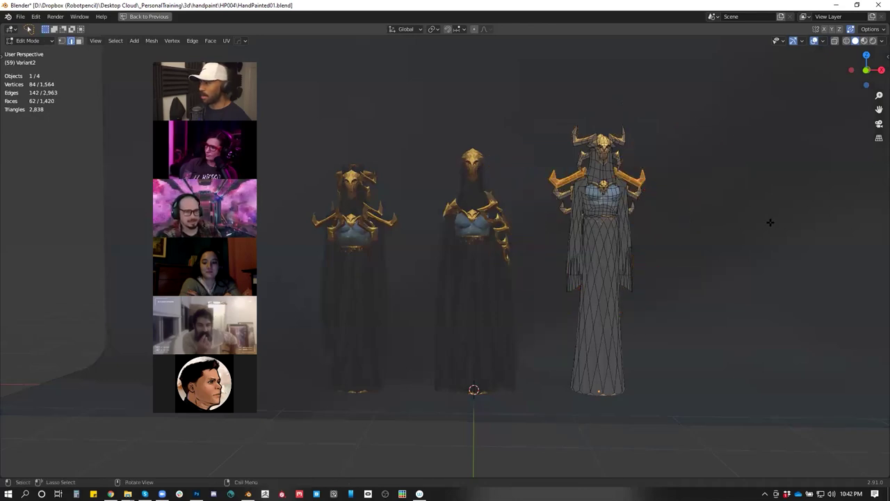
scroll(771, 223, down, 2)
click(816, 188)
key(shift+z)
key(shift+z)
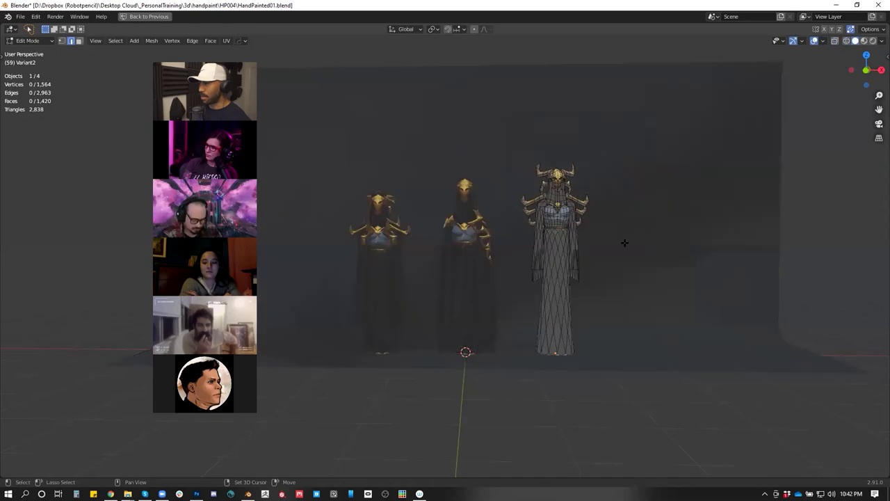
key(Tab)
- Compare the three original costume variants up close and against the backdrop, and deselect the horned figure
mouse_move(623, 247)
mouse_down()
mouse_move(640, 260)
mouse_move(601, 241)
mouse_move(668, 292)
mouse_move(574, 234)
mouse_move(626, 260)
mouse_up()
scroll(600, 241, up, 3)
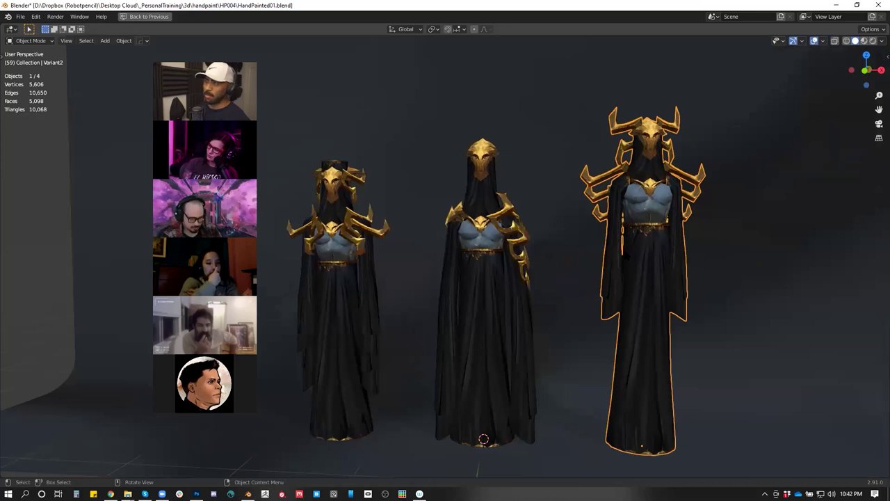
scroll(623, 265, up, 2)
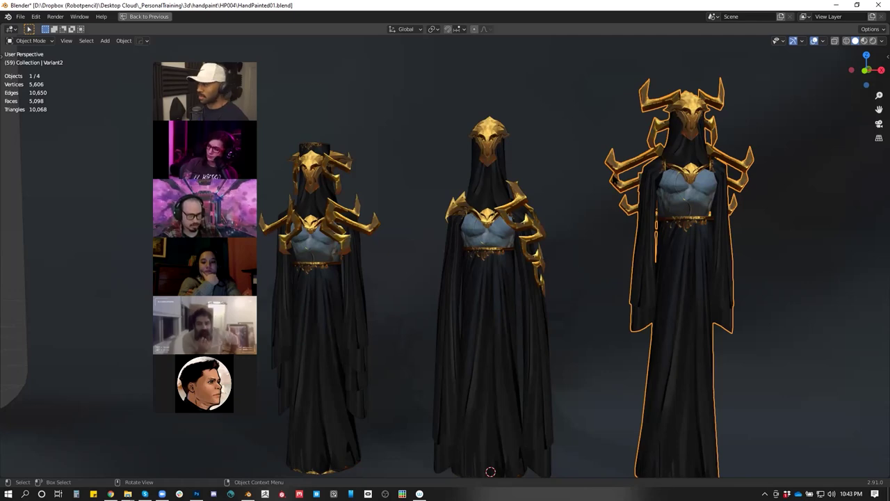
drag(615, 180, 635, 201)
scroll(629, 226, down, 3)
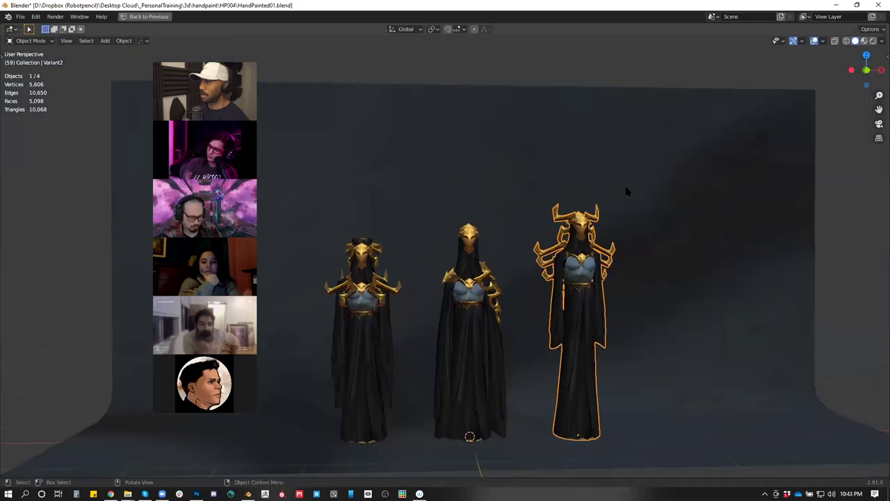
click(622, 63)
drag(628, 243, 622, 202)
scroll(622, 203, up, 3)
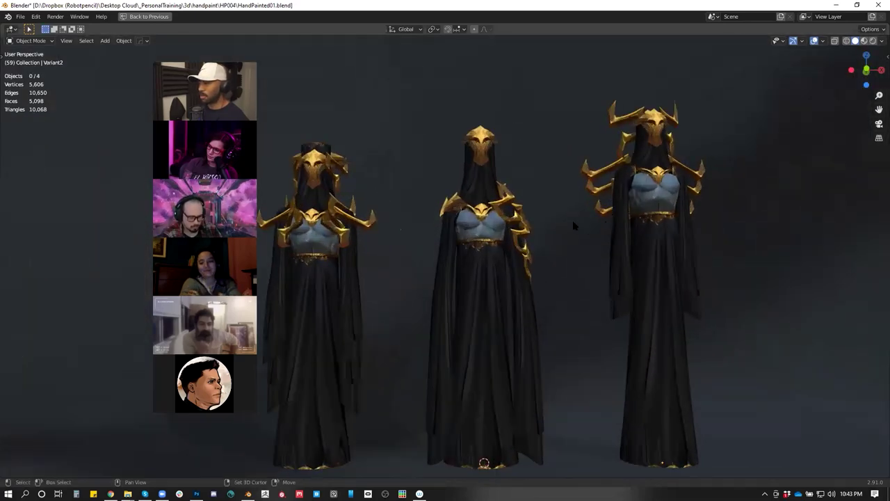
- Restore the full multi-editor layout and review the horns and mask painted on the Bishop01.jpg texture
drag(575, 225, 633, 225)
key(ctrl+space)
scroll(613, 148, up, 1)
scroll(613, 147, down, 1)
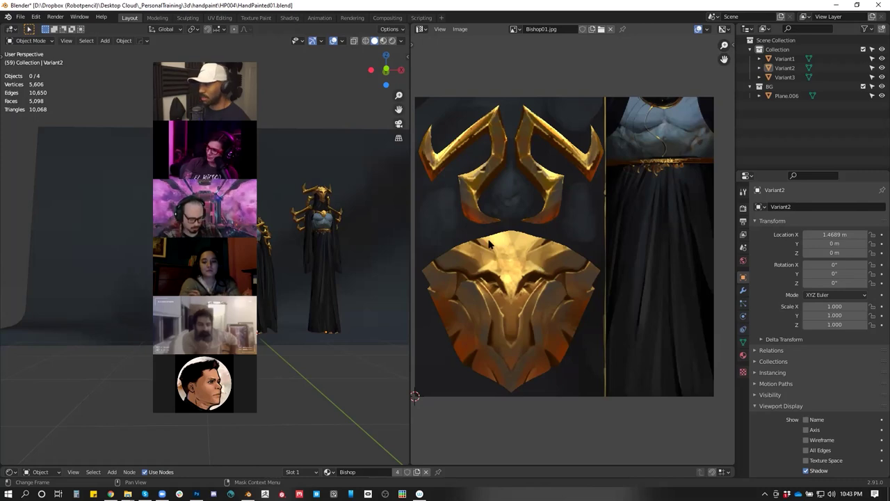
- Examine the mask, horns, belt trim and skirt folds painted on the Bishop01.jpg texture up close and as a whole
scroll(527, 262, up, 8)
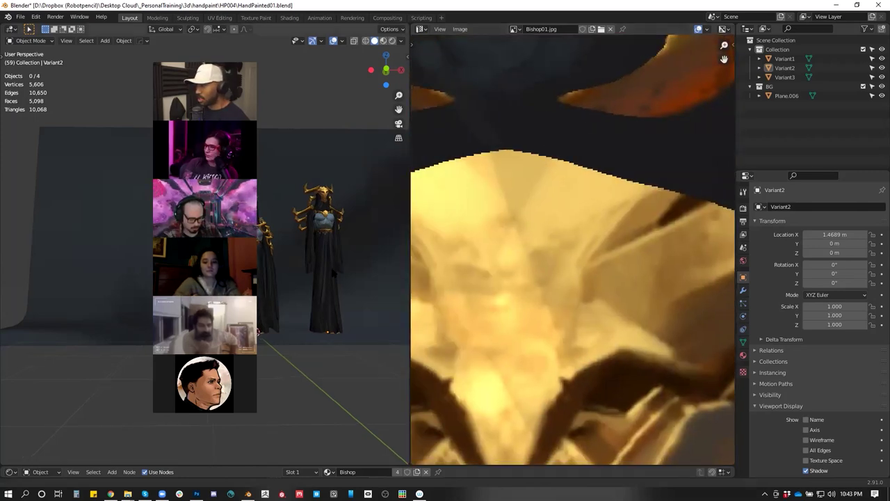
drag(500, 264, 673, 234)
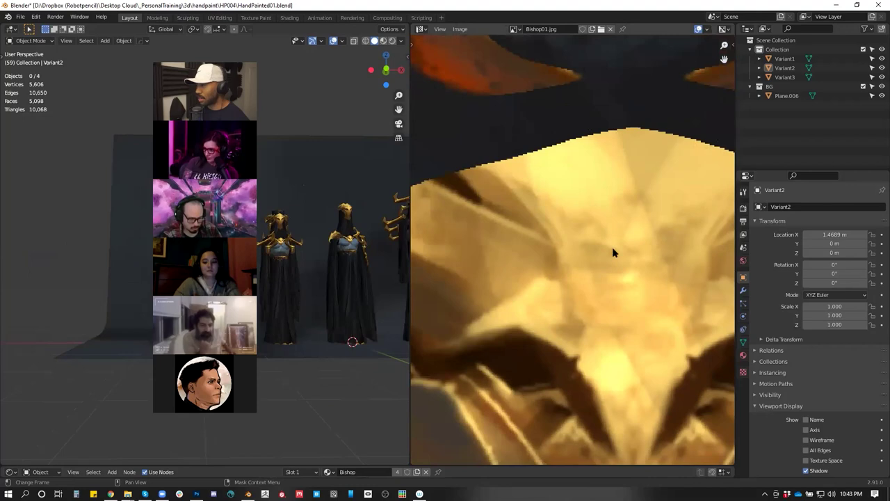
scroll(613, 252, down, 8)
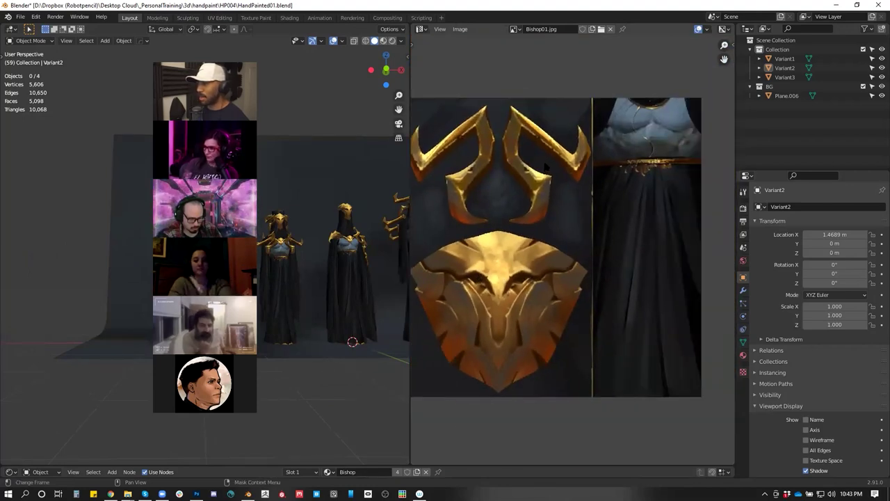
scroll(546, 166, up, 8)
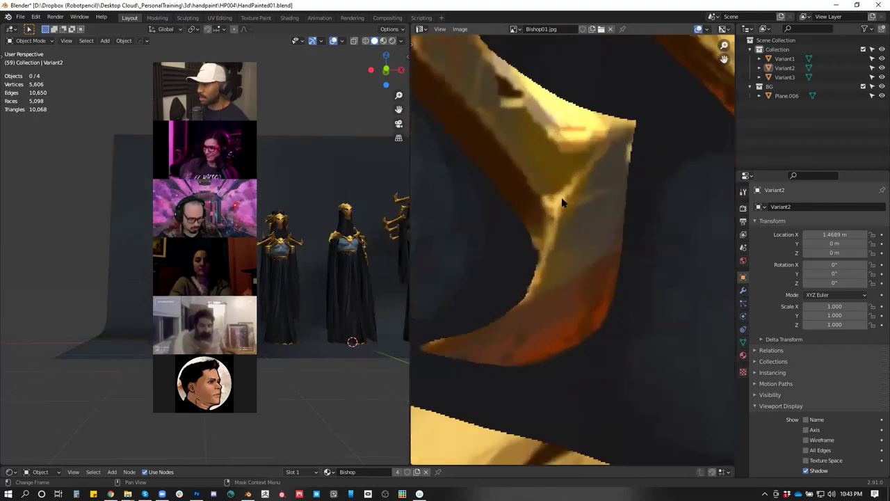
scroll(562, 201, down, 5)
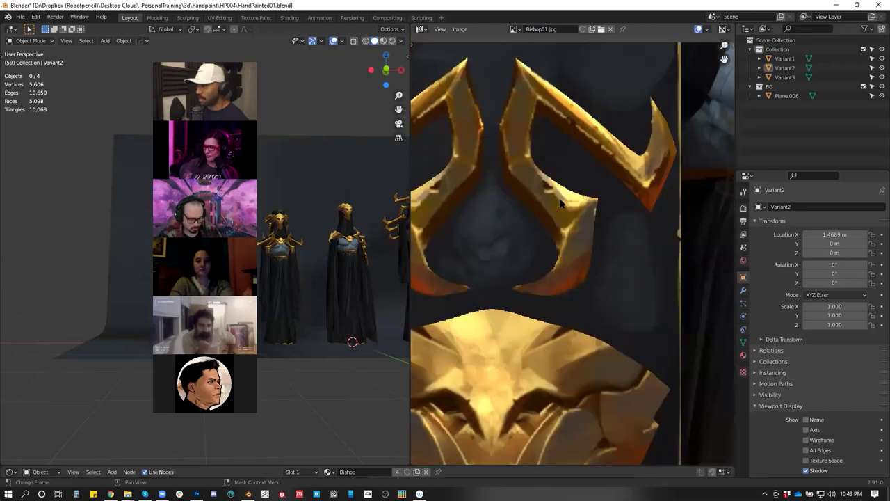
scroll(563, 202, down, 3)
scroll(644, 181, up, 5)
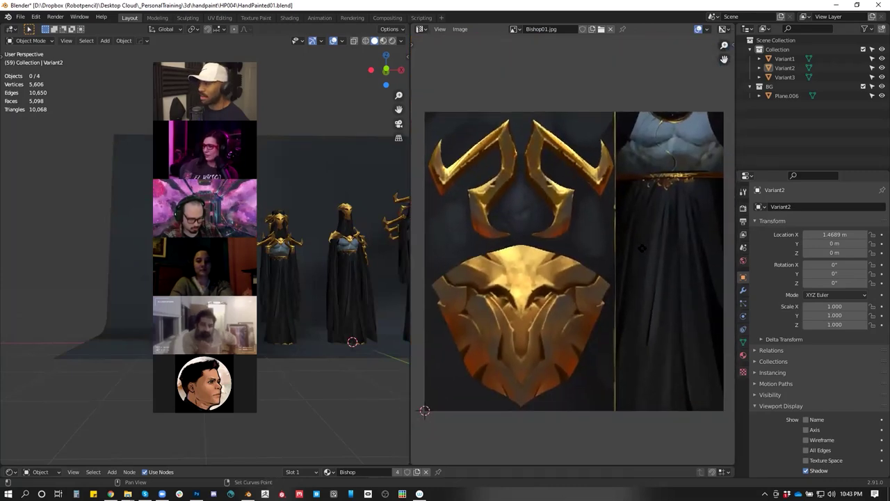
scroll(644, 179, up, 4)
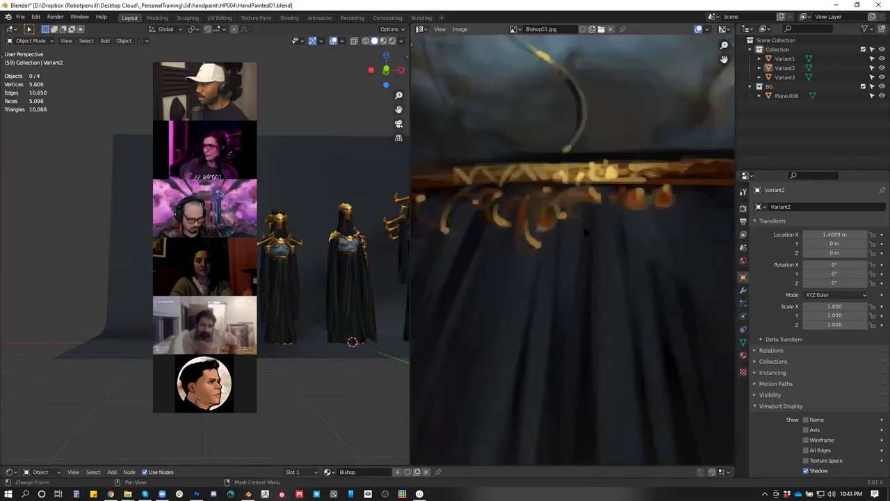
scroll(564, 249, down, 8)
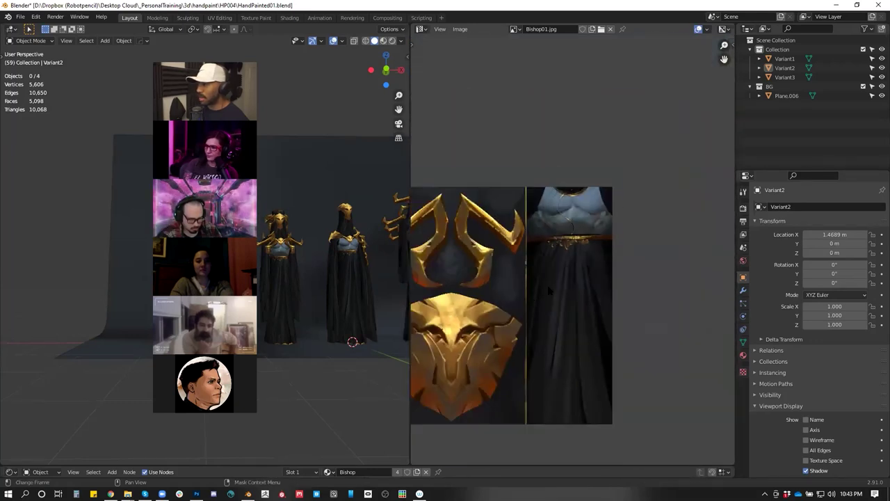
drag(611, 255, 615, 250)
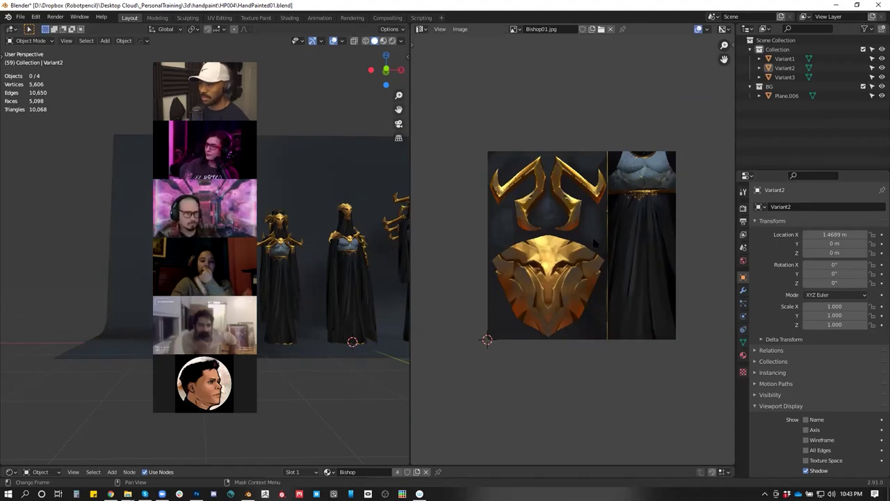
scroll(581, 245, up, 2)
scroll(581, 245, down, 2)
- Maximize the 3D viewport and examine the three robed figures together, including the middle figure's bodice and belt detail
key(ctrl+space)
scroll(595, 221, down, 2)
drag(595, 221, 527, 226)
scroll(531, 191, down, 1)
scroll(528, 226, up, 5)
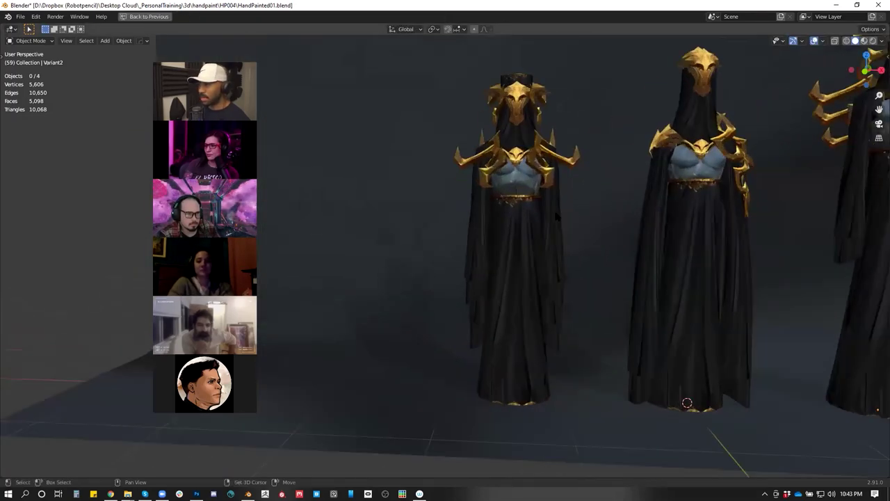
scroll(537, 220, down, 4)
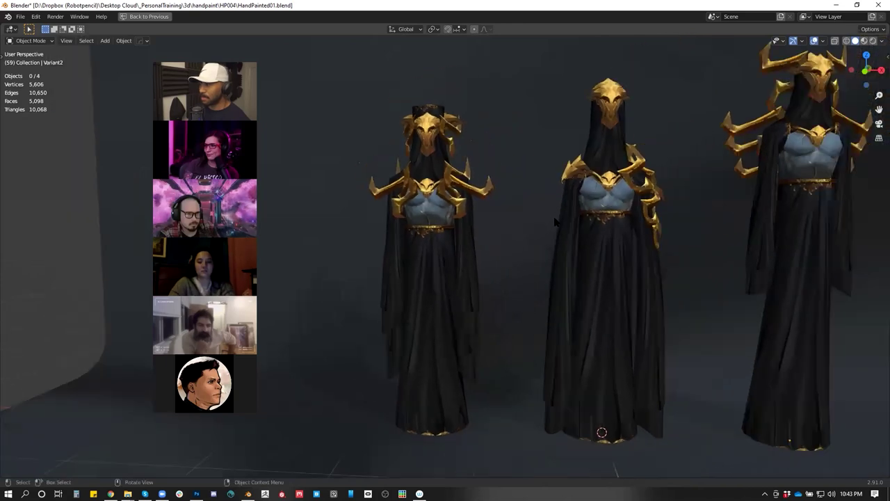
drag(543, 245, 577, 251)
scroll(552, 243, up, 1)
scroll(506, 260, up, 3)
scroll(506, 259, up, 4)
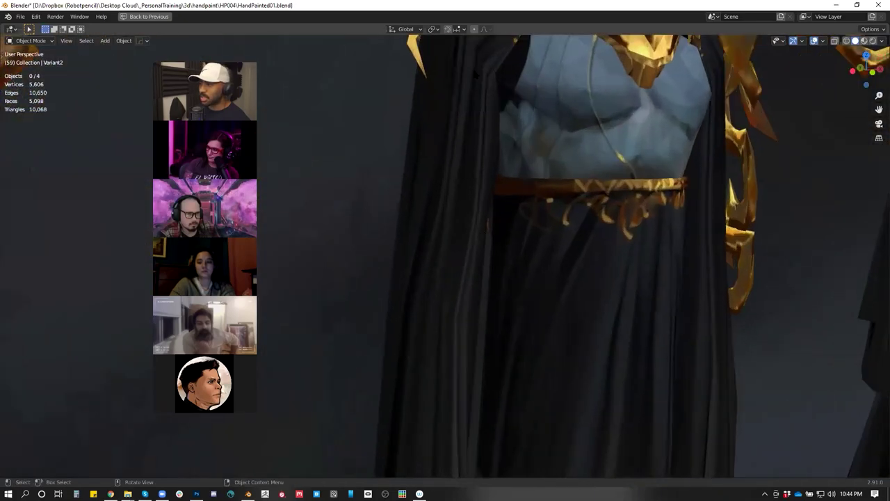
scroll(553, 278, down, 8)
drag(491, 302, 612, 266)
scroll(535, 257, down, 1)
drag(552, 273, 582, 279)
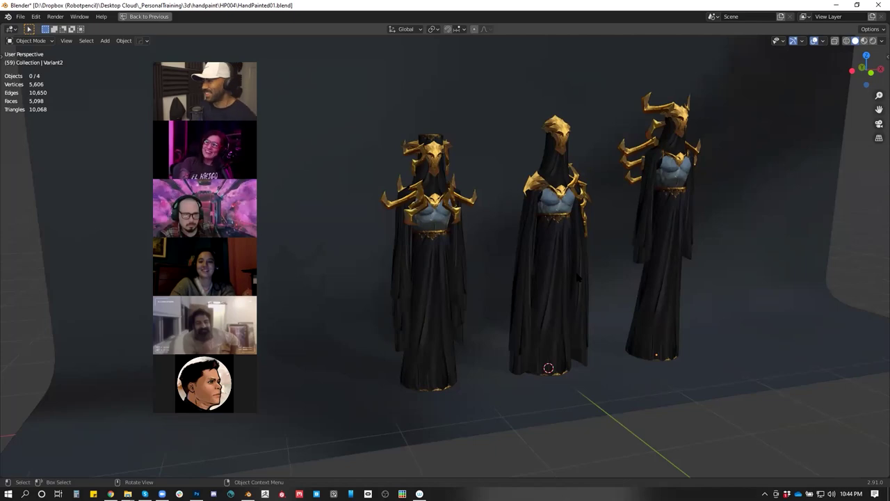
- Compare the silhouettes of the three costume variants against the backdrop from the front and at an angle
drag(555, 248, 585, 202)
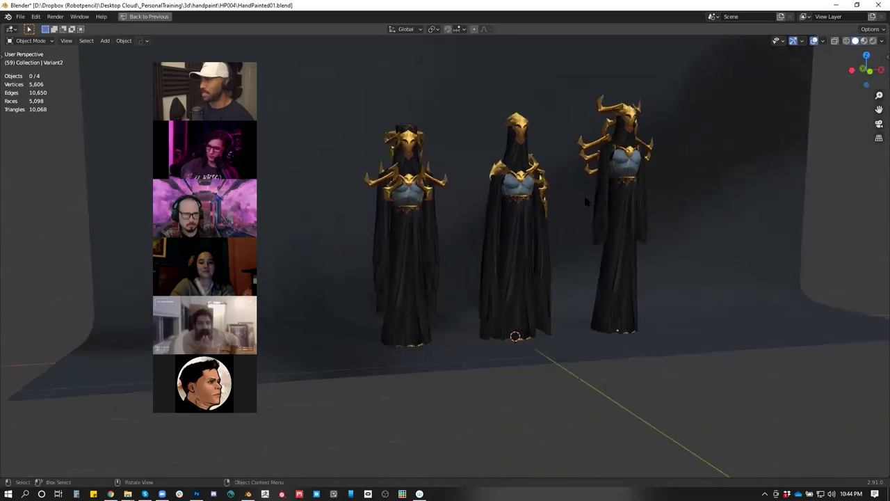
scroll(581, 200, up, 2)
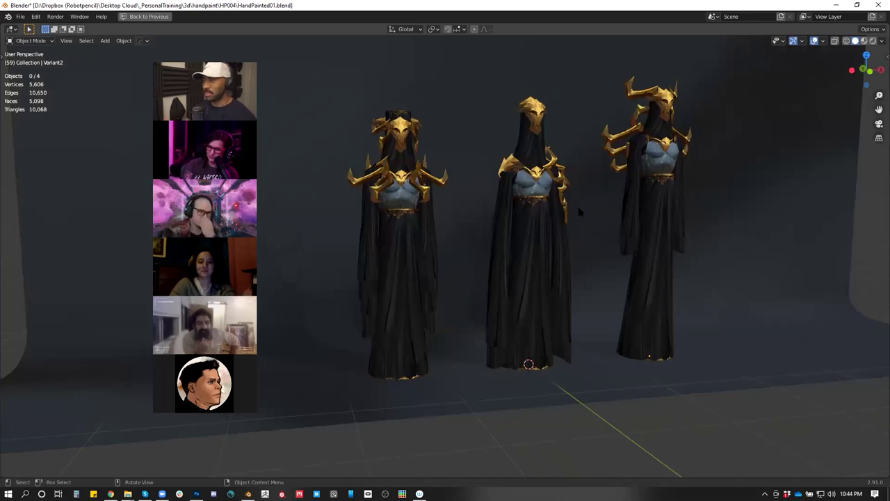
drag(573, 217, 555, 222)
drag(668, 211, 635, 226)
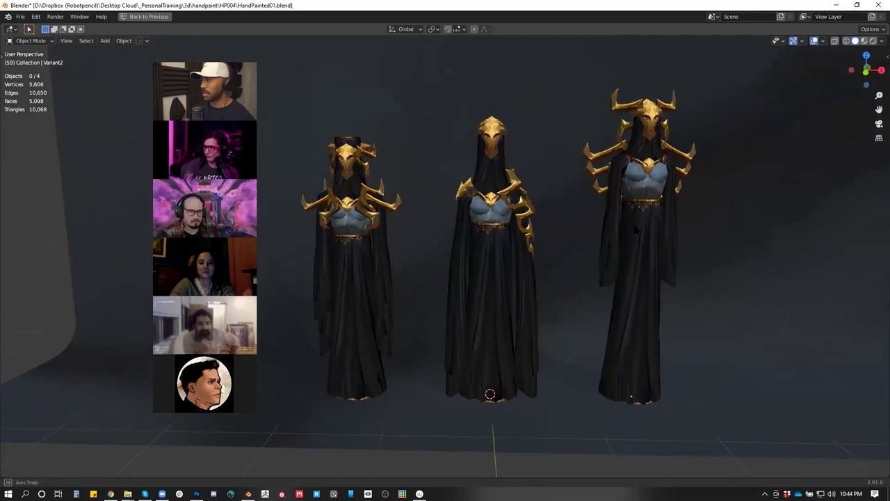
drag(586, 245, 623, 227)
scroll(606, 202, up, 3)
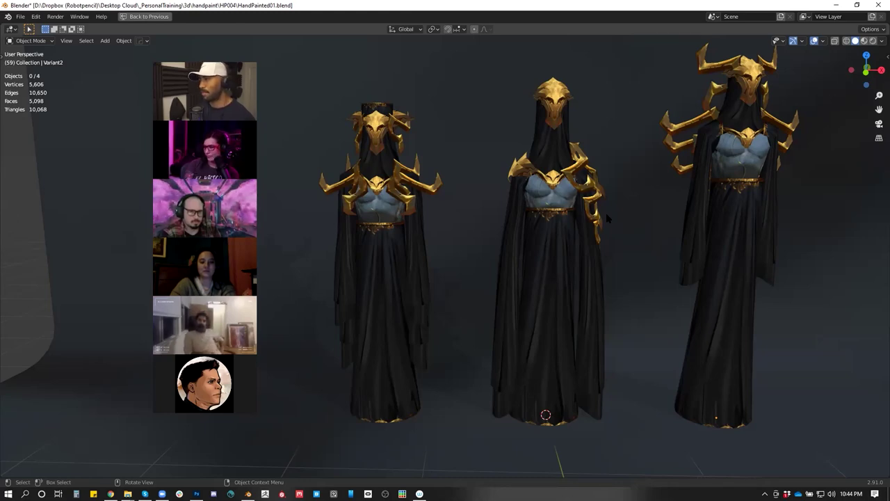
drag(606, 213, 495, 177)
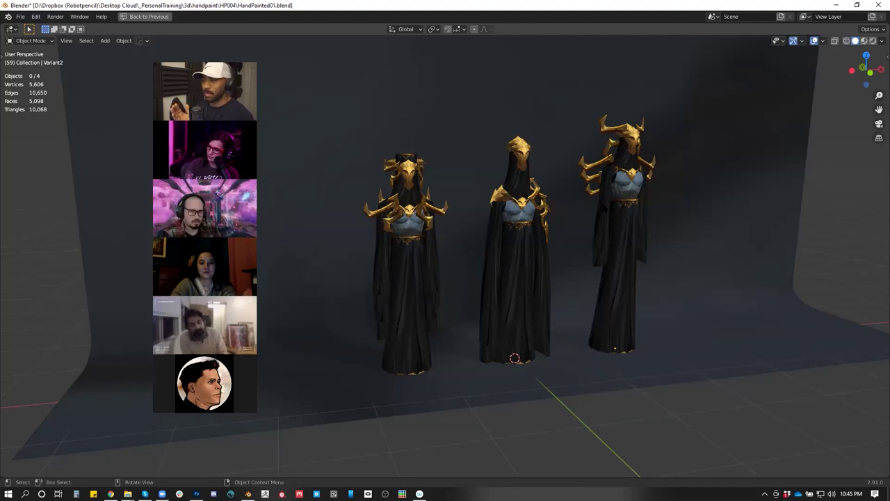
drag(578, 208, 578, 246)
scroll(570, 193, up, 1)
scroll(583, 238, up, 1)
drag(516, 209, 540, 251)
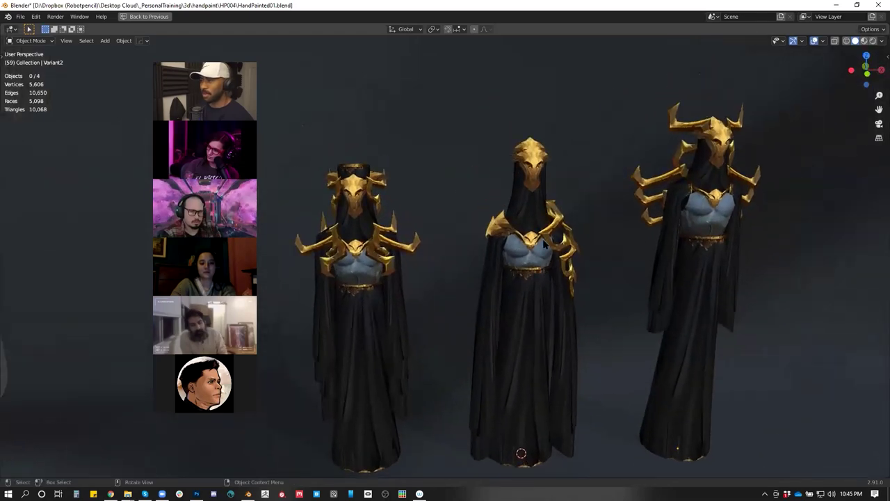
scroll(561, 213, up, 1)
drag(560, 213, 537, 217)
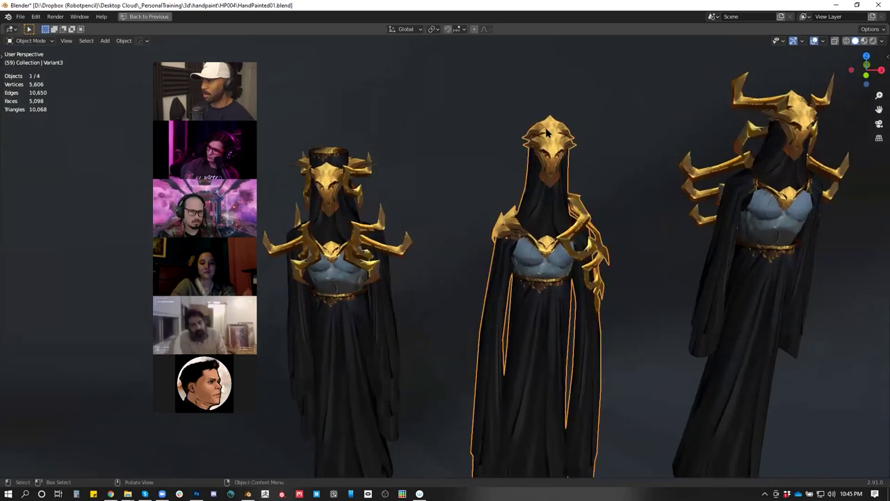
- In Edit Mode on the middle figure, select the linked crest piece behind the mask and scale it up to about 1.283
click(547, 133)
key(Tab)
key(l)
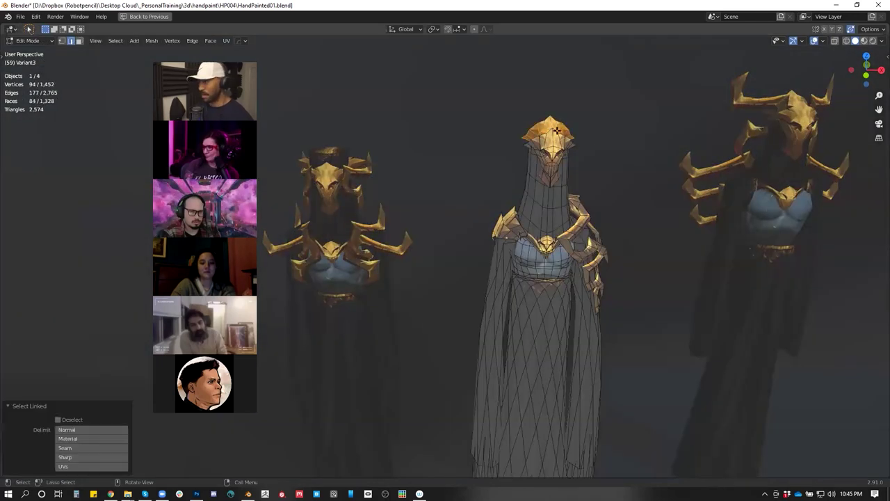
key(s)
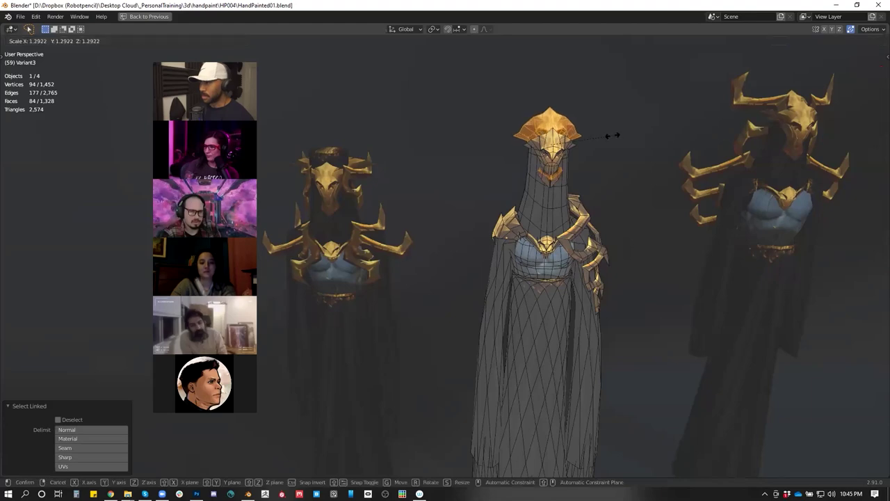
click(610, 135)
- Tilt the enlarged crest around the global X axis, return to Object Mode and deselect the middle figure
drag(610, 135, 533, 130)
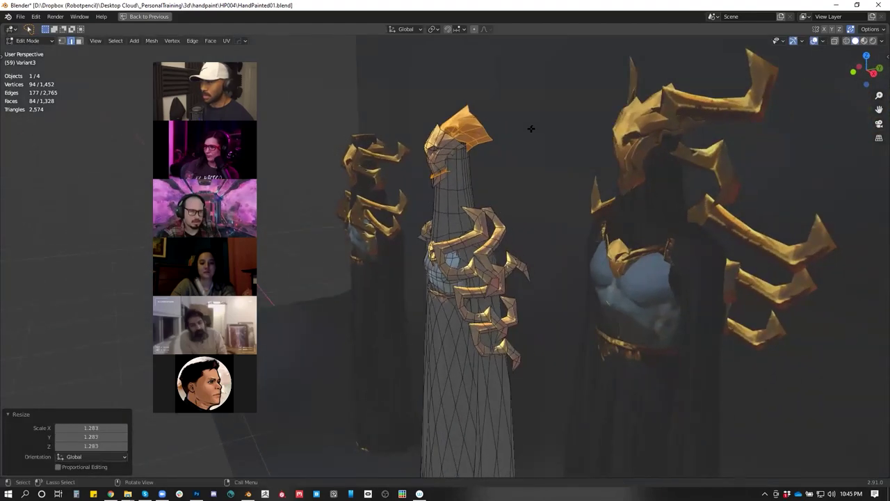
key(r)
key(x)
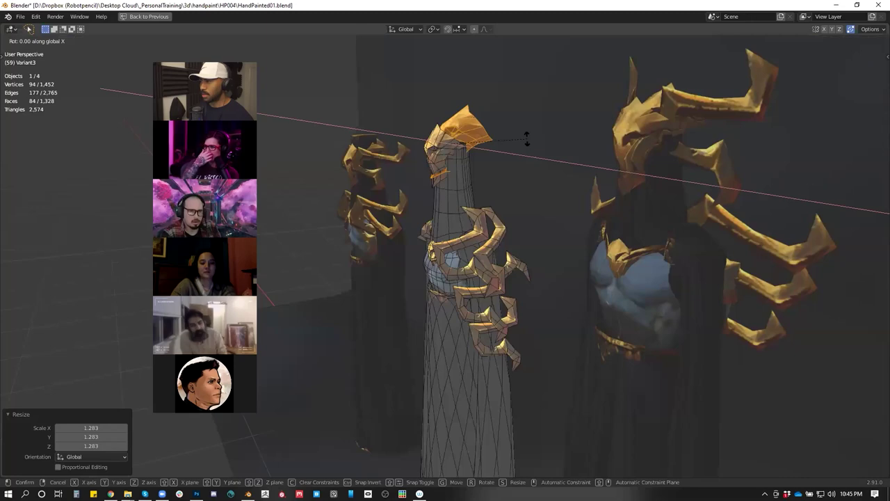
click(520, 125)
drag(524, 127, 590, 131)
scroll(581, 150, down, 4)
drag(569, 170, 589, 164)
key(Tab)
click(770, 190)
drag(655, 243, 550, 220)
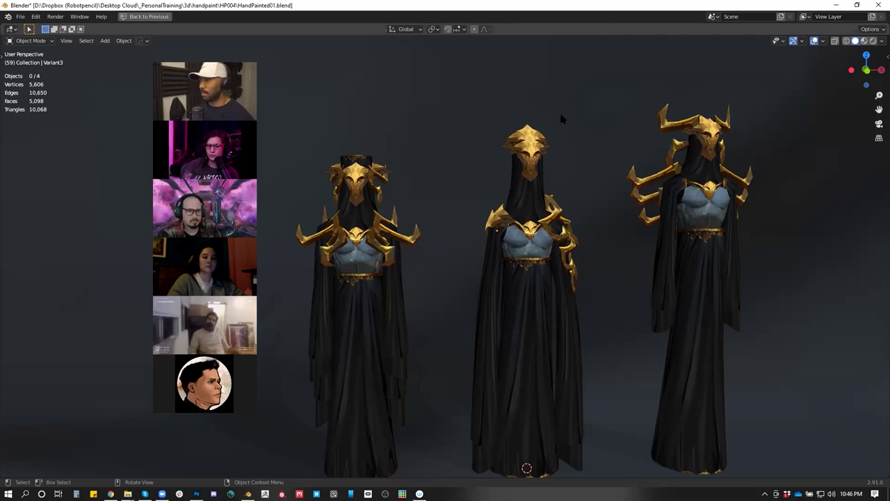
- Lower the middle figure's crest about 0.046 m along the Z axis in Edit Mode, then return to Object Mode and clear the selection
click(537, 136)
key(Tab)
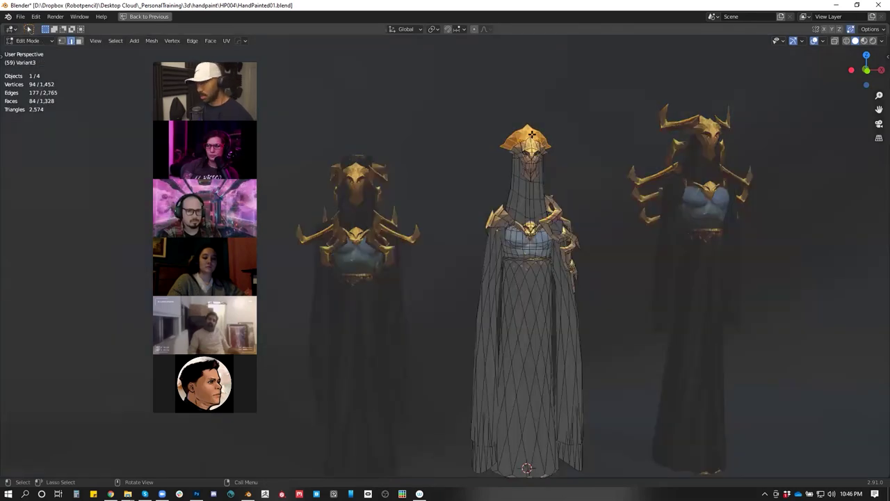
key(g)
key(z)
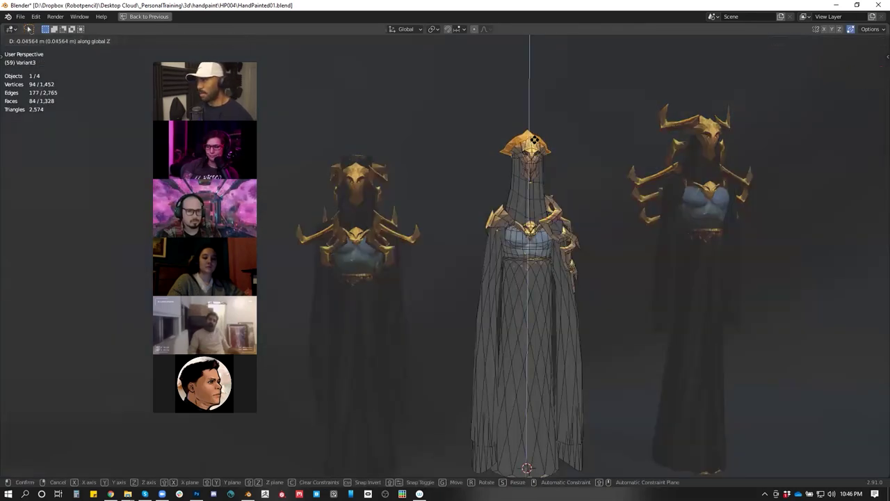
click(534, 140)
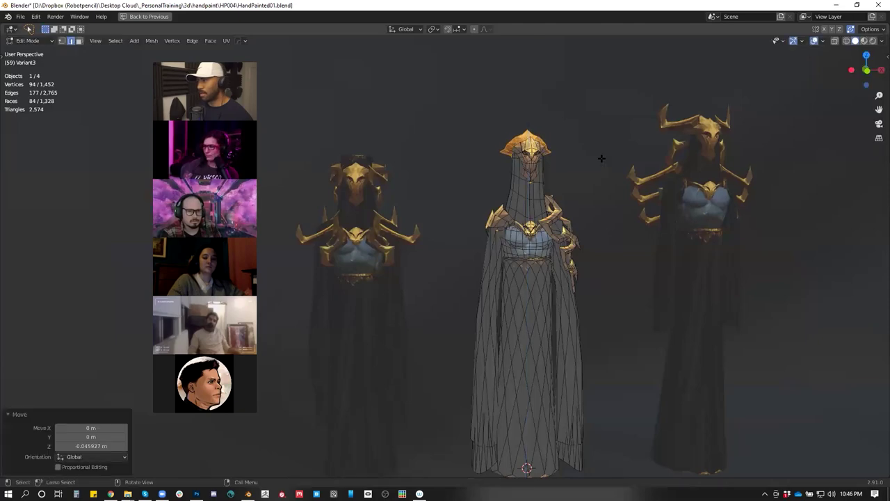
key(Tab)
drag(591, 168, 739, 171)
scroll(591, 175, down, 2)
click(742, 171)
click(776, 193)
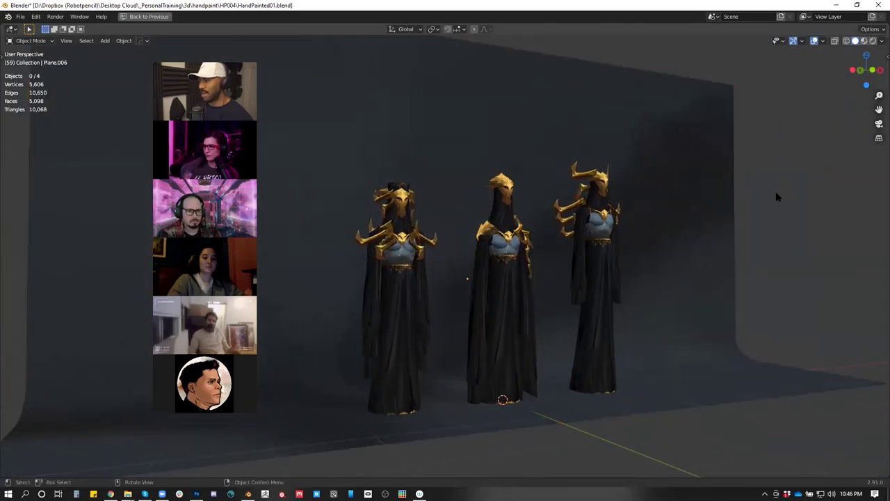
- Examine the middle figure's reshaped headpiece beside the other two variants from several angles and distances
drag(641, 223, 604, 224)
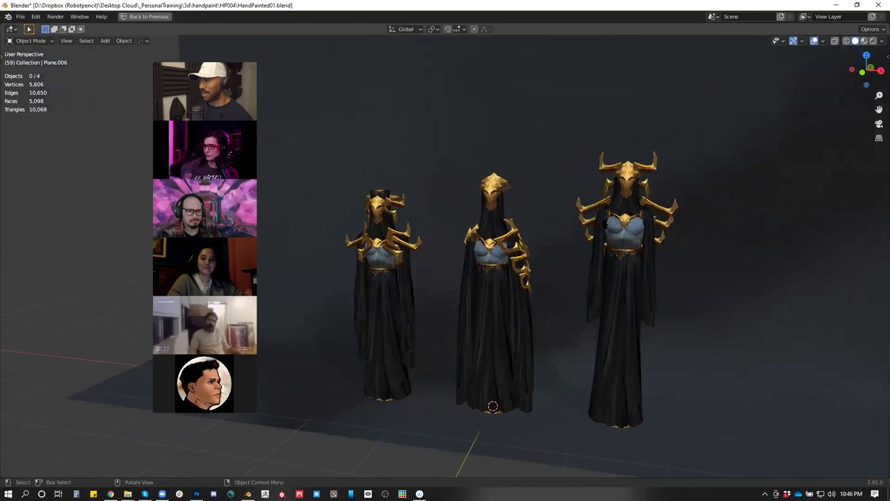
mouse_move(527, 231)
mouse_down()
mouse_move(559, 225)
mouse_move(527, 216)
mouse_move(519, 223)
mouse_up()
scroll(558, 222, up, 3)
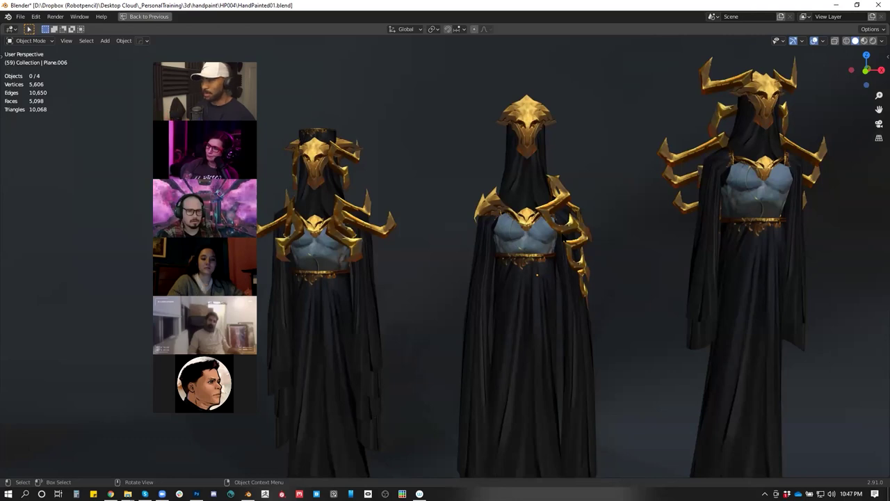
scroll(594, 258, down, 1)
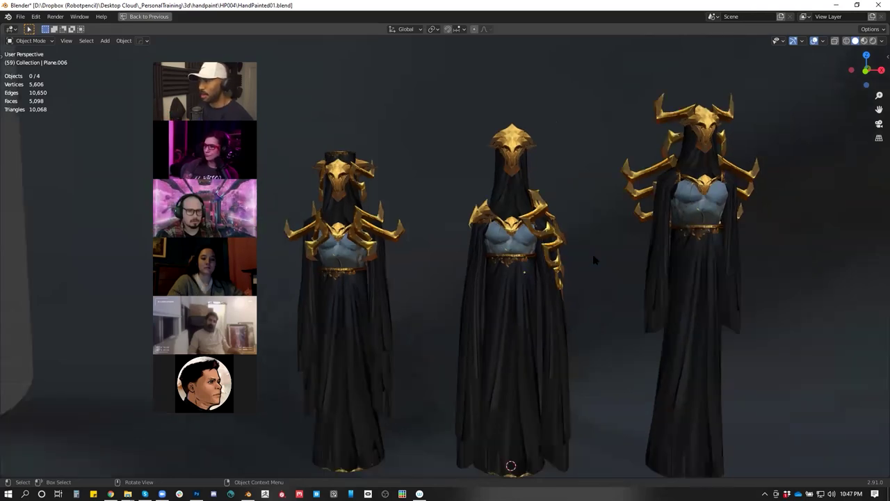
drag(594, 258, 618, 263)
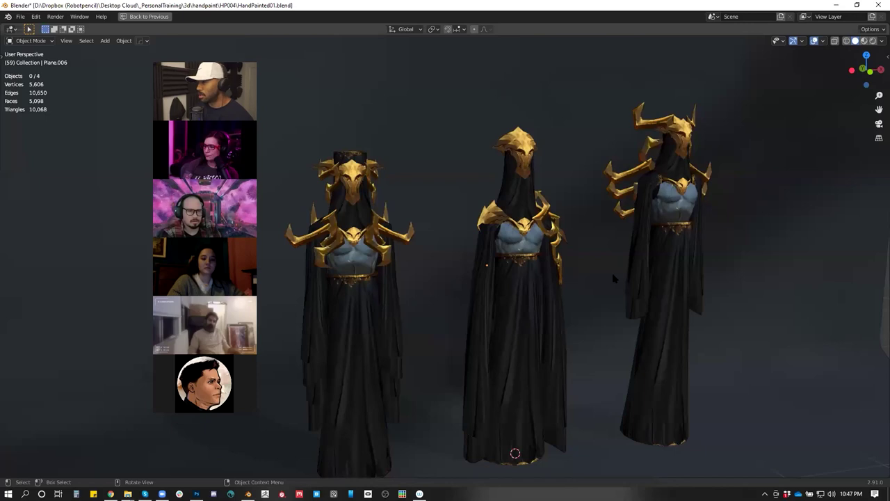
drag(589, 270, 584, 257)
scroll(584, 258, up, 2)
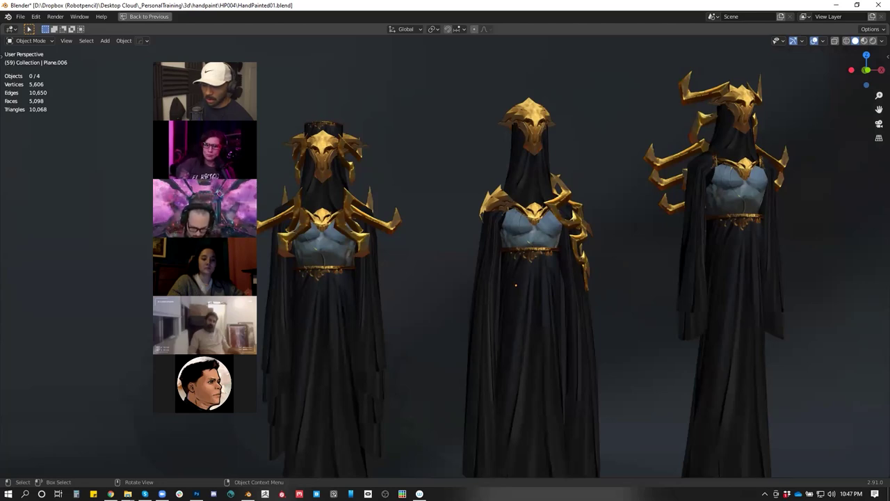
drag(665, 252, 644, 259)
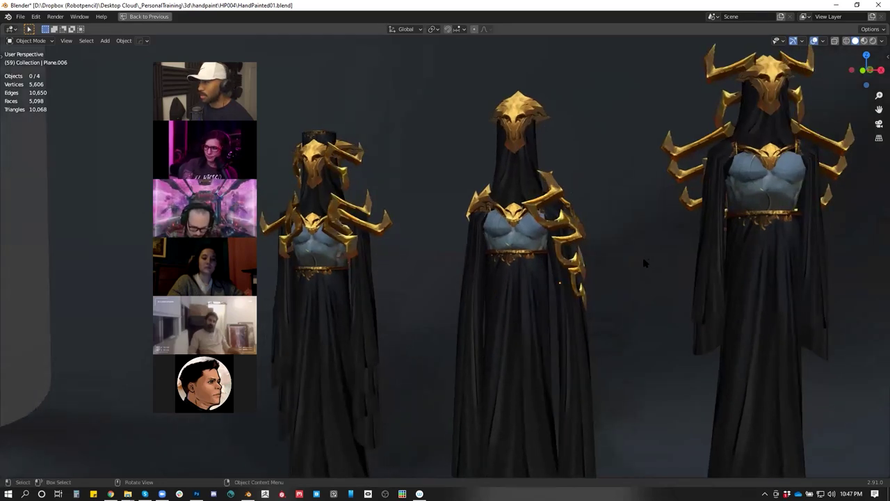
- Display the three-figure scene in rendered viewport shading
scroll(640, 267, down, 3)
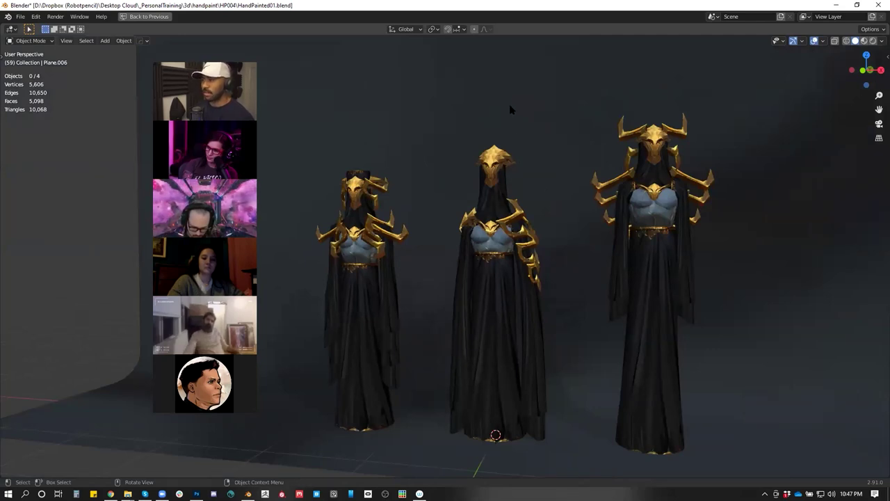
mouse_move(513, 166)
mouse_down()
mouse_move(552, 183)
mouse_move(556, 202)
mouse_move(589, 202)
mouse_up()
scroll(549, 181, up, 5)
scroll(589, 201, down, 3)
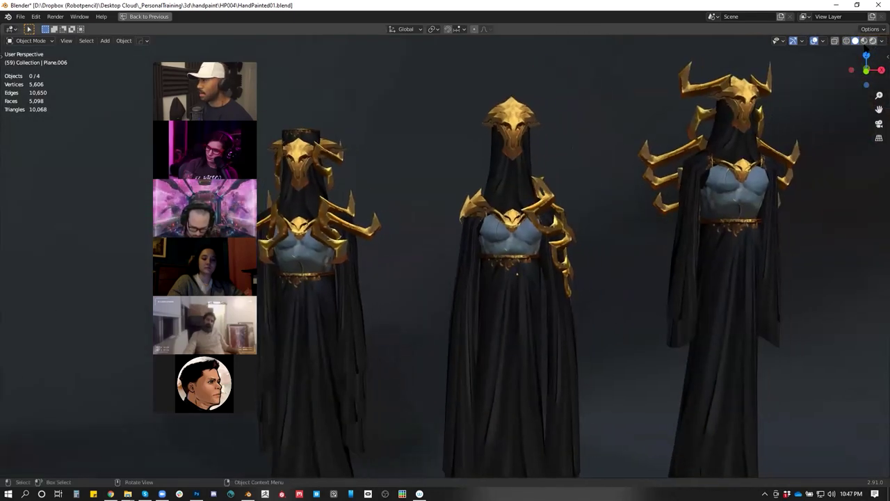
click(873, 41)
scroll(702, 202, down, 6)
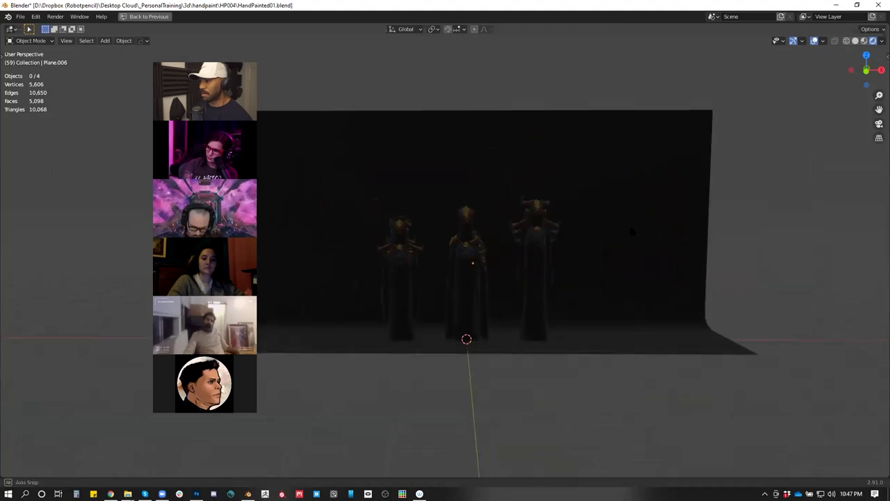
- Add a point light at the scene origin and raise it to head height near the tallest horned figure
key(shift+a)
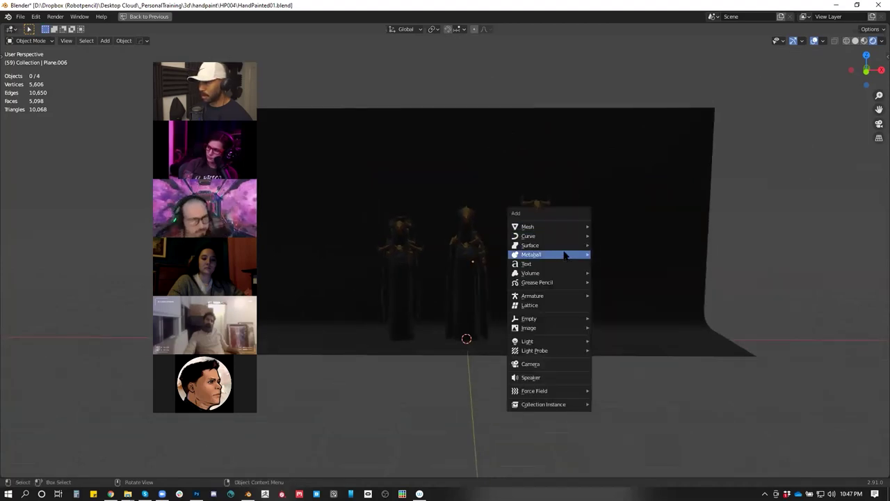
mouse_move(568, 342)
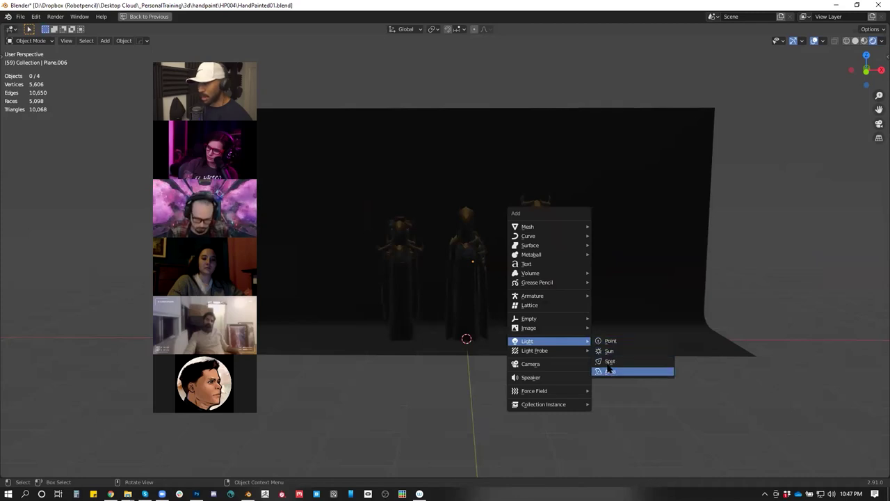
click(605, 340)
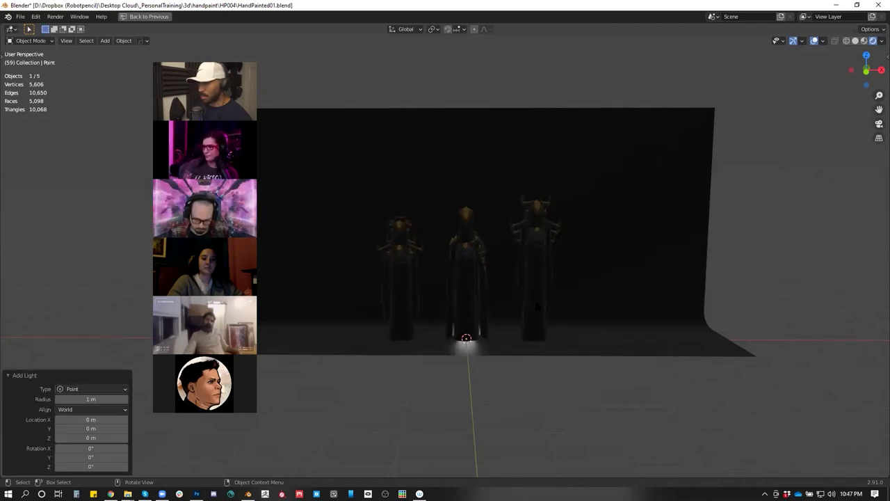
key(g)
click(540, 185)
drag(541, 187, 572, 197)
key(g)
click(649, 210)
- Reposition the point light in front of the backdrop, between the middle figure and the tallest figure, just above horn height
key(g)
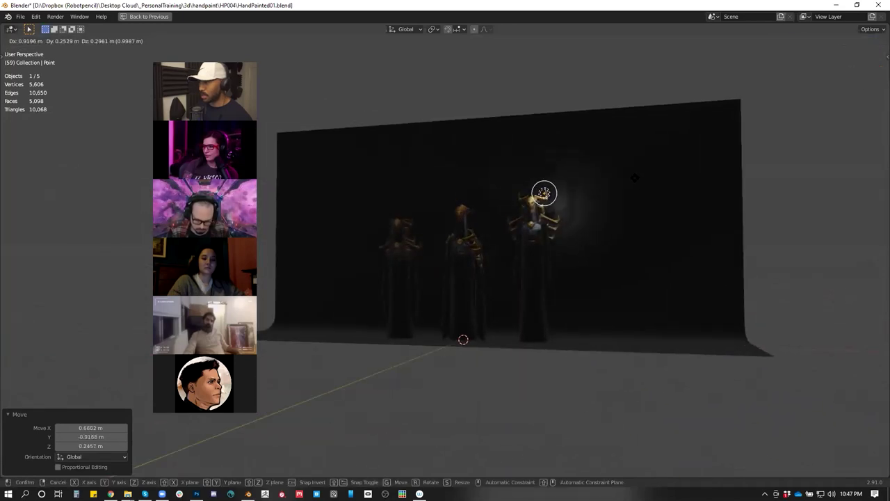
click(637, 174)
scroll(624, 198, up, 4)
drag(624, 202, 670, 228)
key(g)
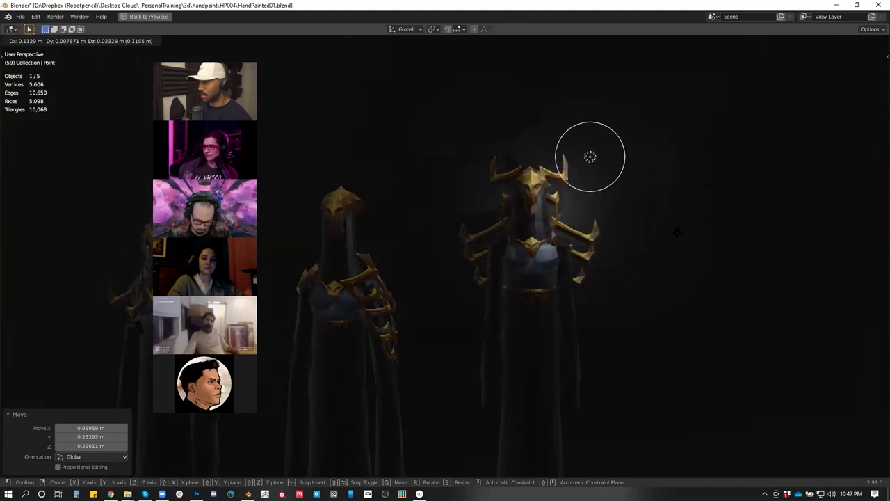
click(536, 211)
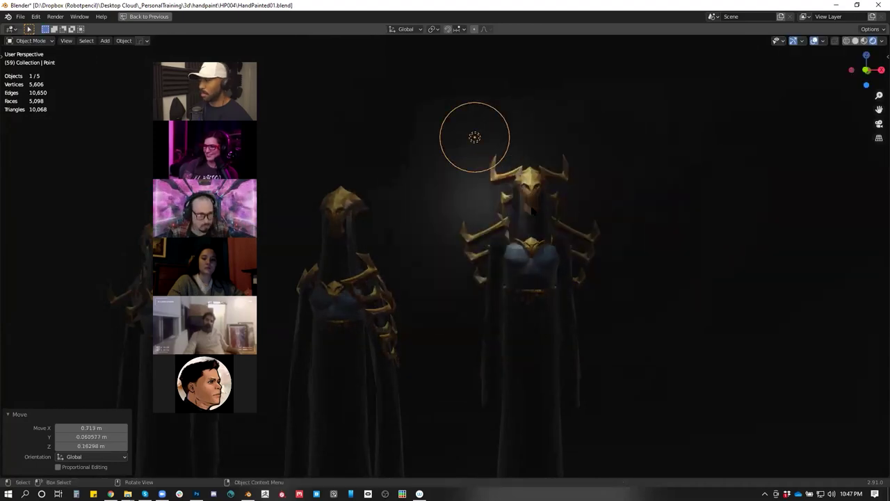
- Select Variant2, restore the full multi-editor layout, and enlarge the node editor to reveal its Bishop material while framing the figure closely
click(584, 275)
scroll(597, 254, down, 4)
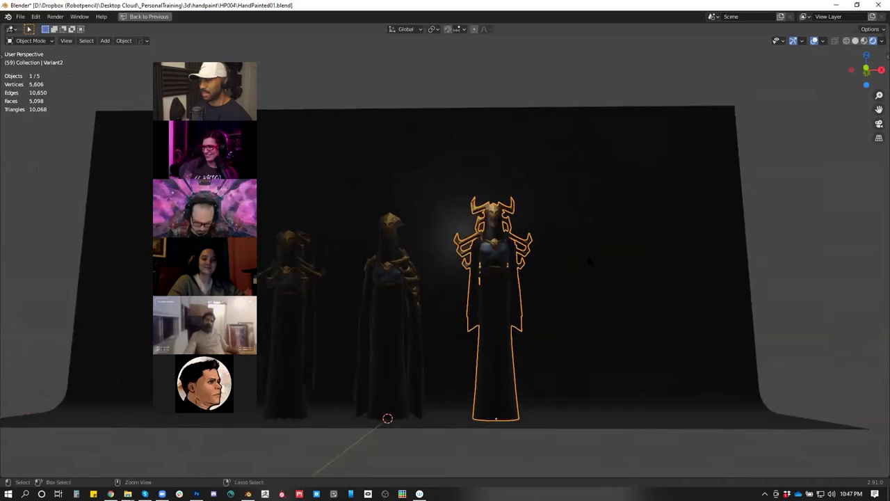
key(ctrl+space)
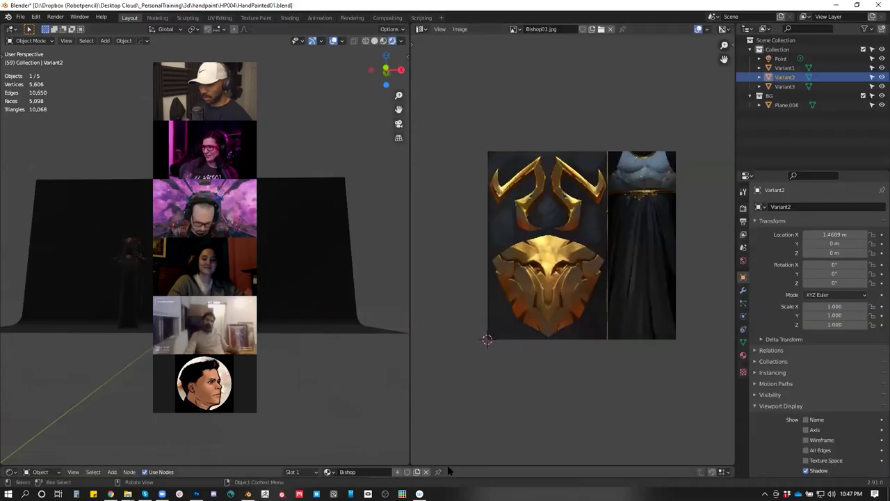
drag(412, 465, 451, 345)
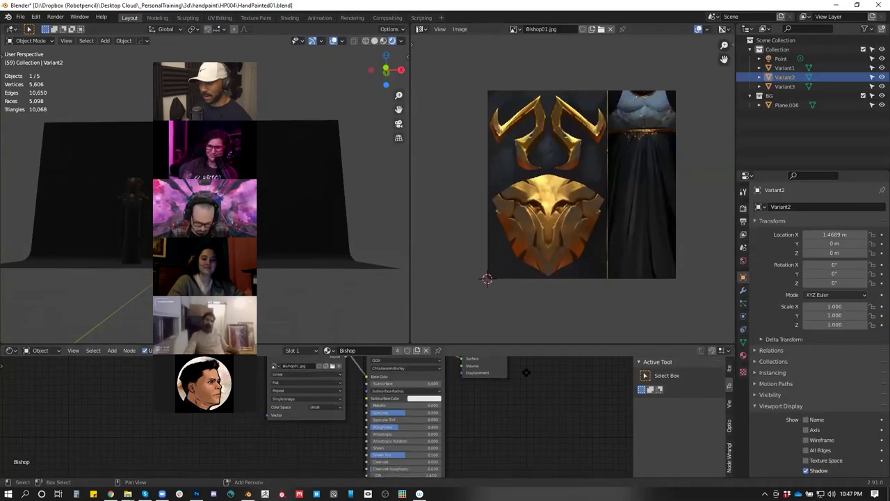
drag(342, 244, 47, 184)
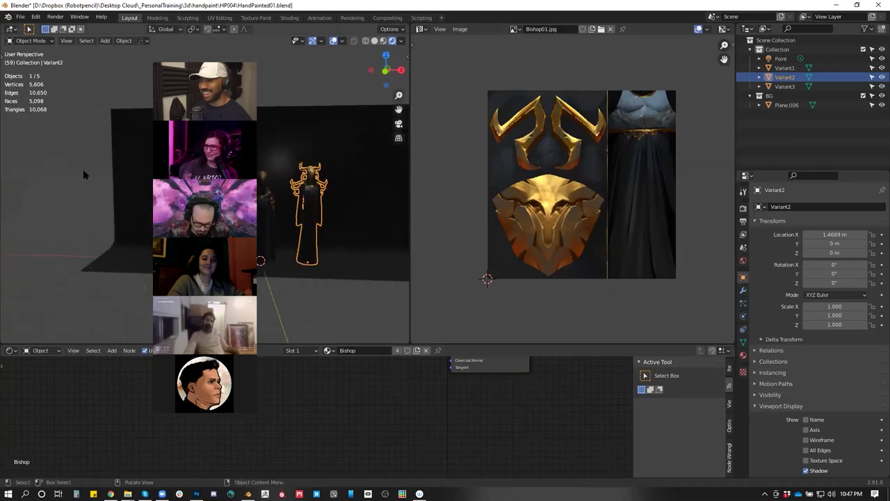
scroll(295, 177, up, 7)
drag(334, 194, 94, 182)
drag(348, 187, 310, 192)
scroll(460, 412, down, 3)
- Add a Math node to the Bishop material and place it below the link between the image texture and the shader
drag(450, 375, 454, 428)
drag(415, 396, 426, 428)
drag(451, 367, 408, 390)
key(shift+a)
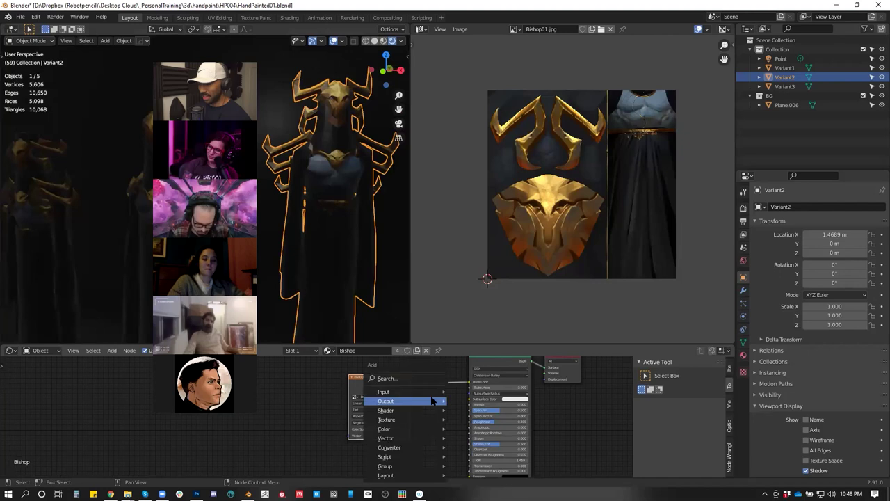
click(434, 397)
text(math)
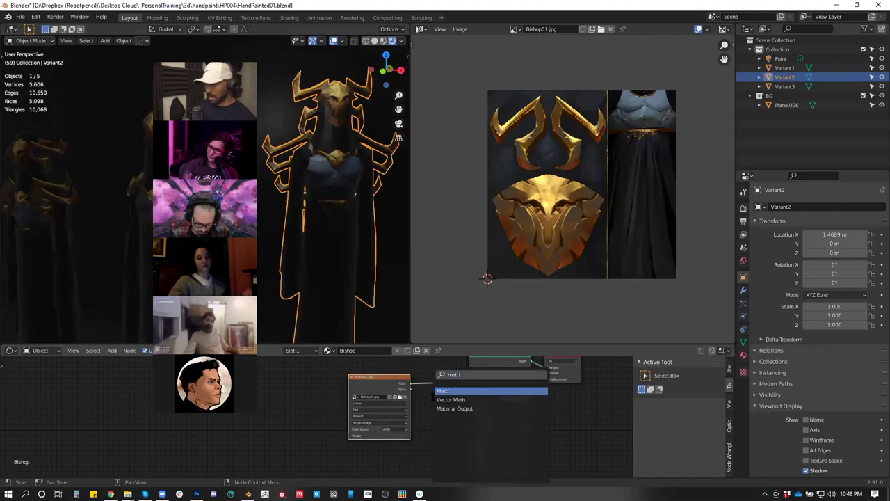
key(Return)
click(442, 421)
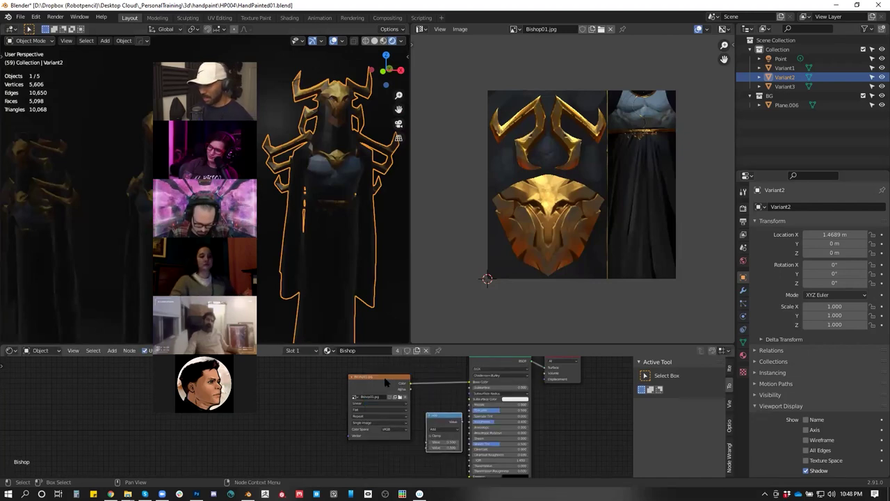
- Set the Math node to Multiply and wire it between the Bishop01.jpg Color output and the shader's Roughness input
drag(386, 381, 334, 381)
drag(443, 416, 428, 416)
drag(359, 384, 416, 443)
click(433, 430)
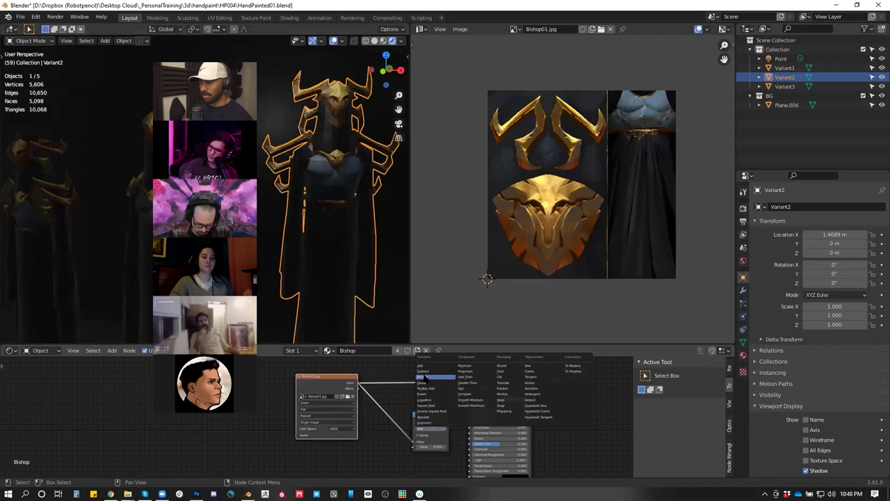
click(425, 377)
drag(449, 417, 470, 422)
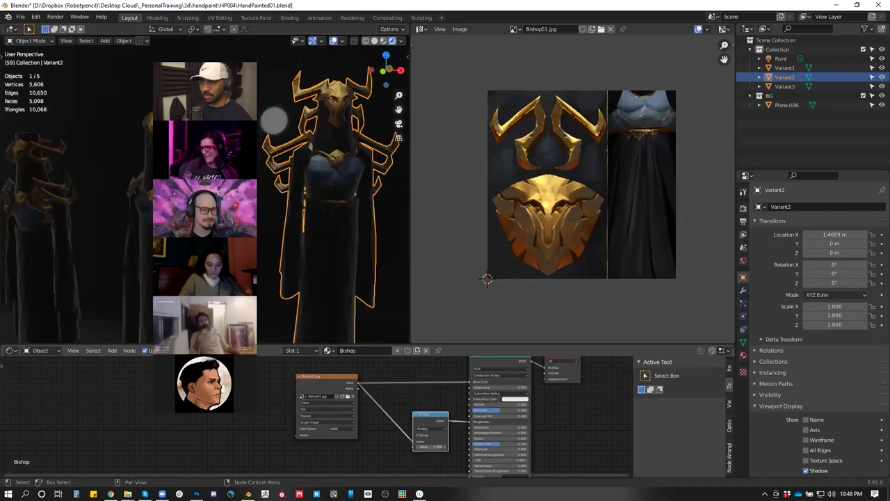
- Add a Noise Texture node and connect its Fac output to the Multiply node's input in place of the image color
drag(392, 432, 397, 412)
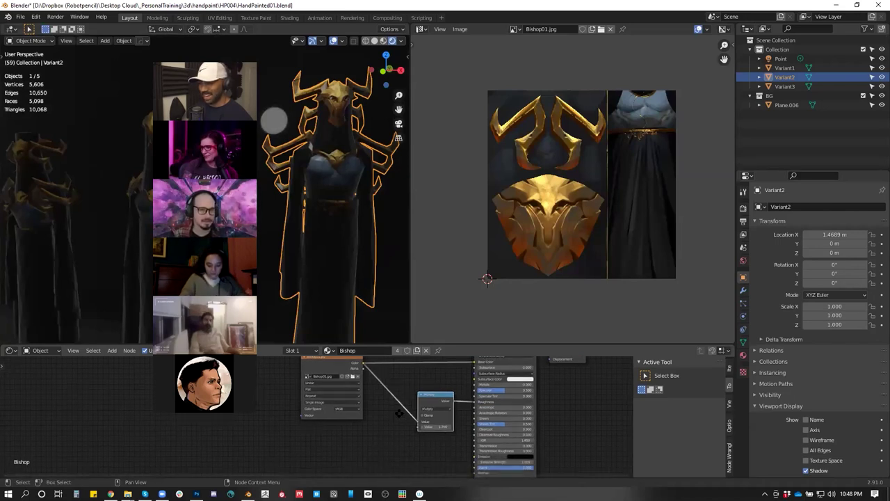
key(shift+a)
text(snoise)
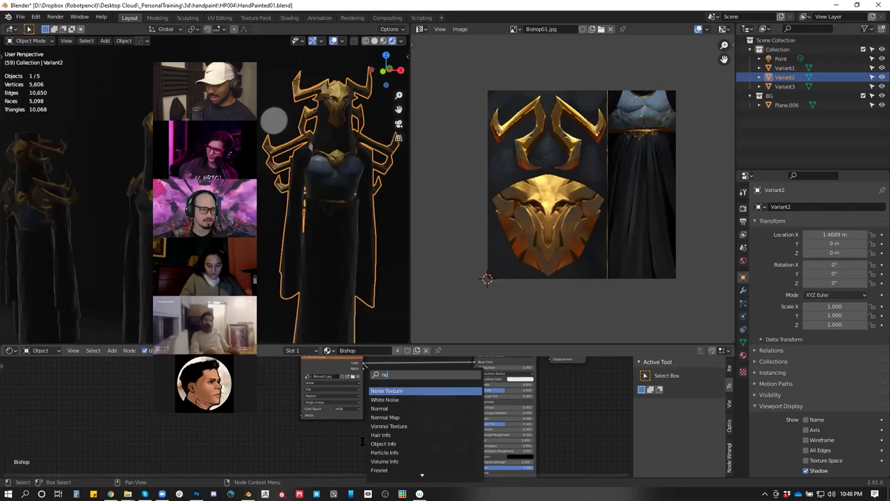
key(Return)
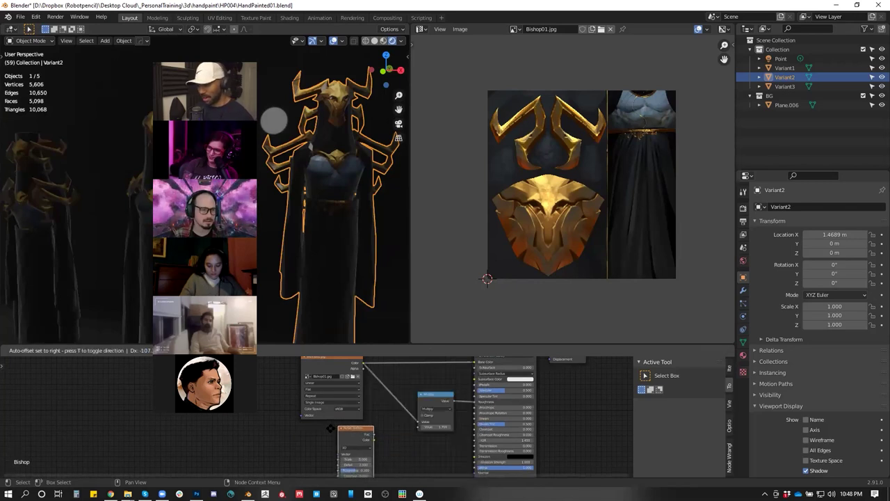
click(371, 439)
mouse_move(368, 432)
mouse_down()
mouse_move(419, 422)
mouse_move(418, 353)
mouse_up()
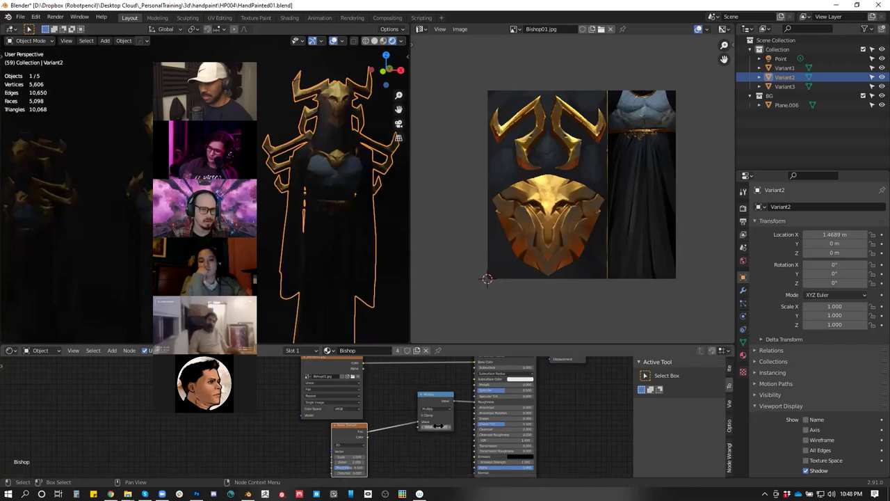
- Adjust the Multiply value, enlarge the Noise Texture's scale, and set its roughness to 1.000
drag(436, 427, 452, 428)
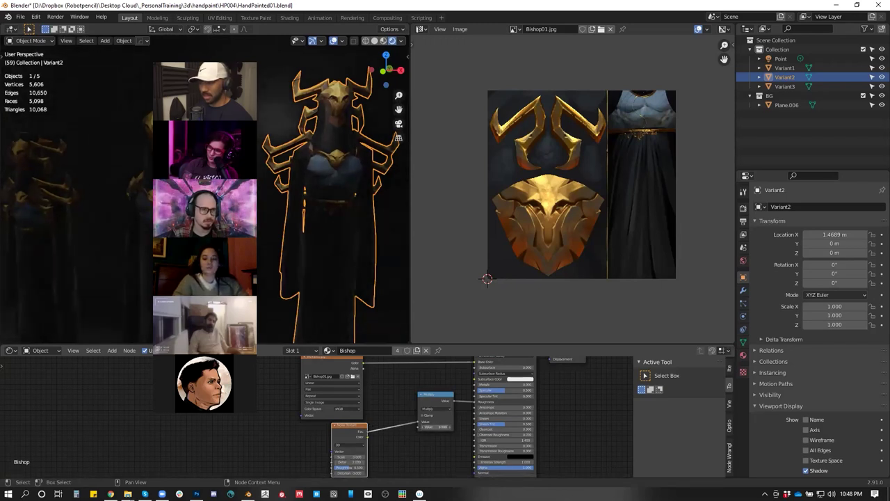
drag(348, 456, 380, 456)
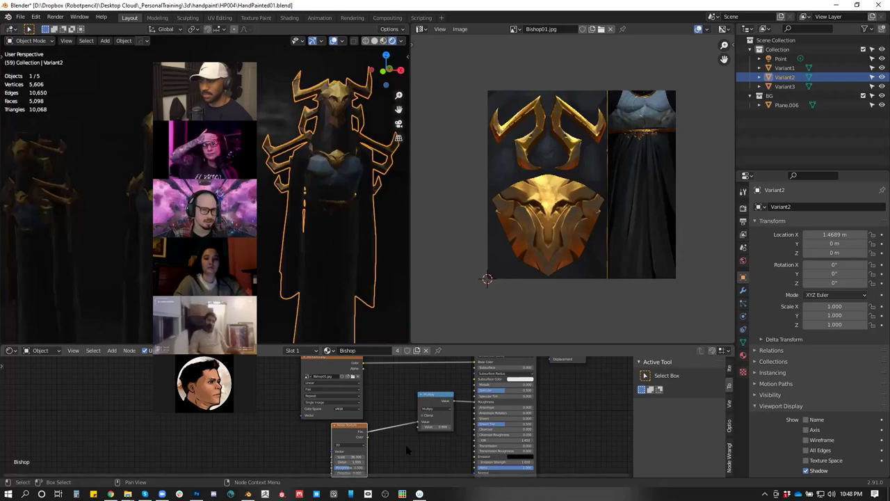
drag(405, 446, 415, 413)
drag(361, 438, 369, 424)
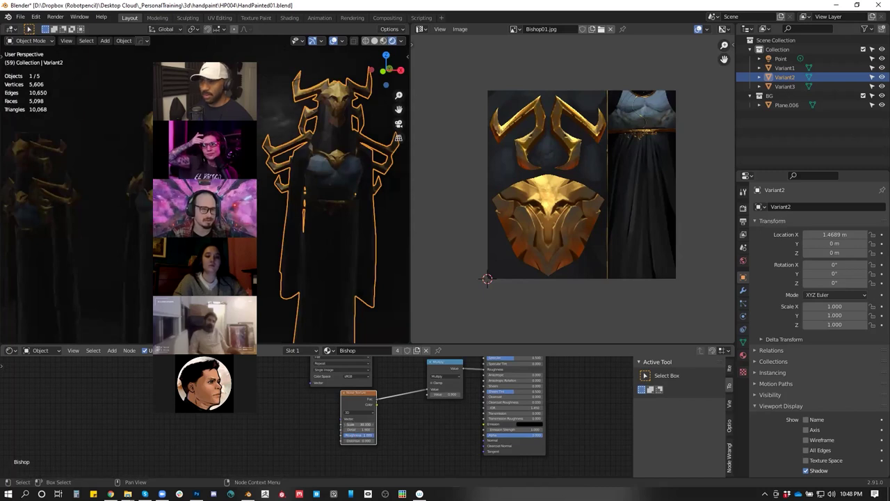
- Retune the Noise Texture's scale, detail and roughness while checking the gold masks and horns up close, ending with detail 1.000
right_click(342, 168)
click(342, 168)
mouse_move(354, 224)
mouse_down()
mouse_move(338, 238)
mouse_move(334, 229)
mouse_up()
scroll(333, 230, up, 3)
drag(368, 184, 302, 251)
scroll(302, 250, down, 3)
drag(362, 258, 391, 352)
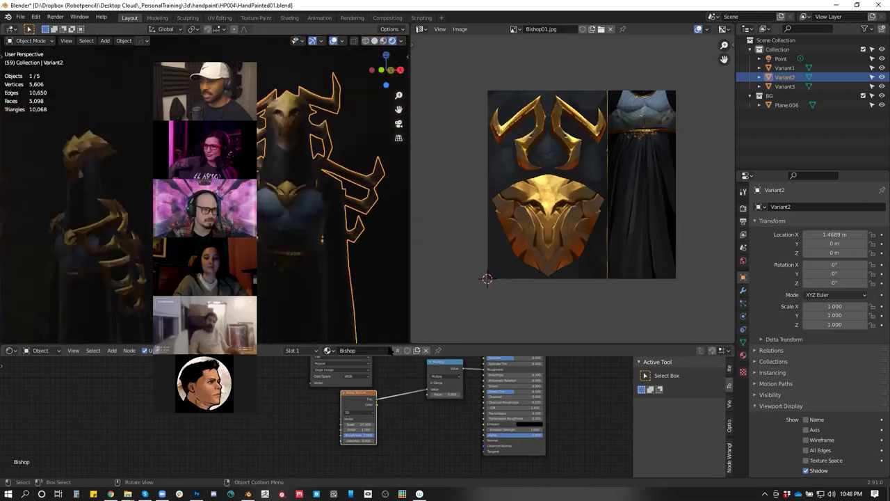
mouse_move(354, 425)
mouse_down()
mouse_move(390, 424)
mouse_move(362, 424)
mouse_up()
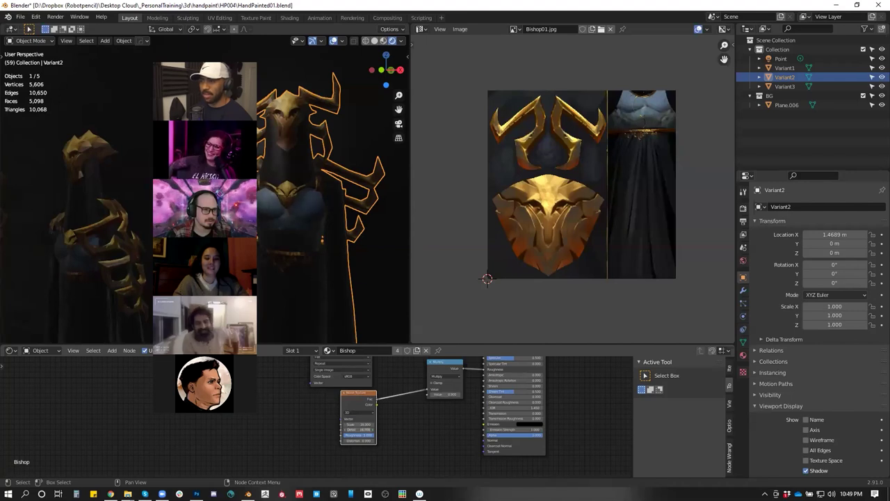
drag(359, 430, 348, 430)
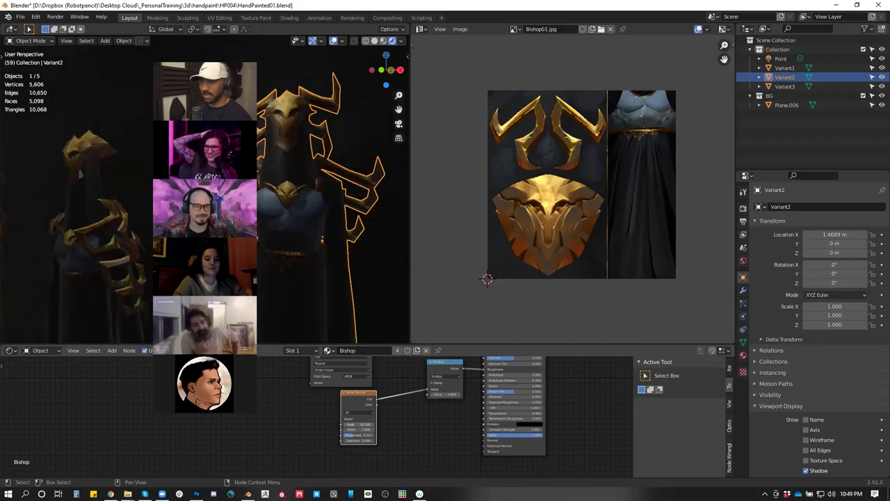
mouse_move(358, 425)
mouse_down()
mouse_move(351, 424)
mouse_move(369, 430)
mouse_up()
- Duplicate the point light and move the copy 1.1803 m in X, 0.35346 m in Y and -1.1646 m in Z
drag(322, 303, 390, 211)
scroll(346, 232, down, 3)
scroll(324, 185, down, 6)
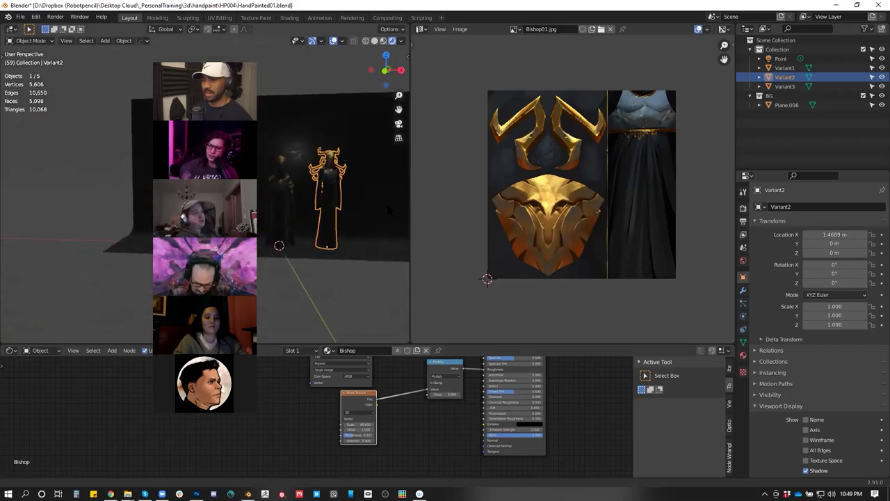
click(781, 59)
key(shift+d)
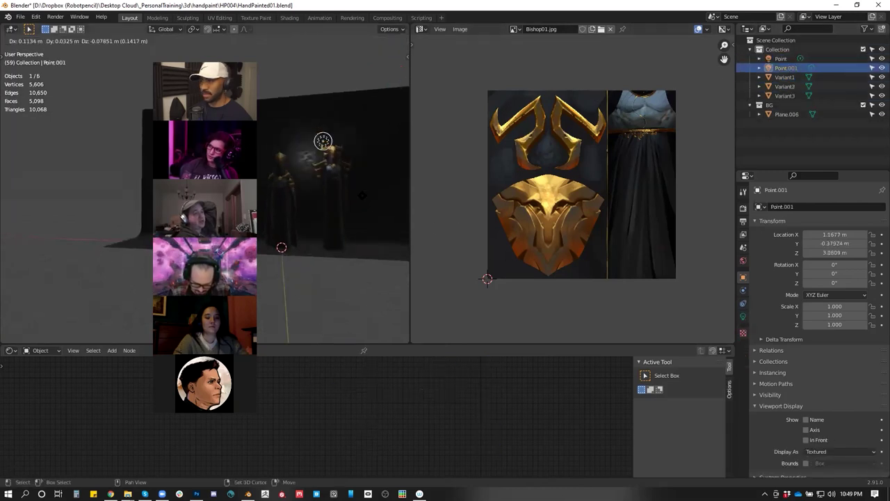
click(364, 185)
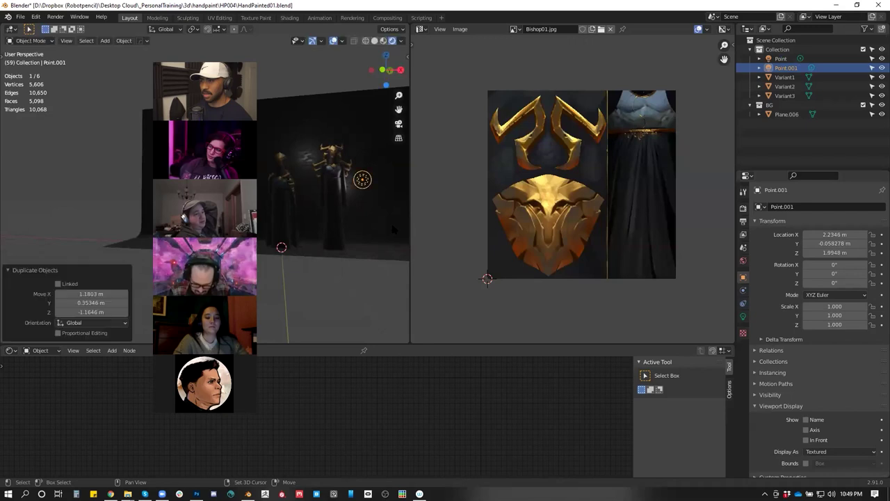
- Reselect Variant2 and connect the Bishop01.jpg Color output to the shader's Metallic input as well
mouse_move(391, 211)
mouse_down()
mouse_move(358, 206)
mouse_move(382, 198)
mouse_up()
scroll(369, 205, up, 4)
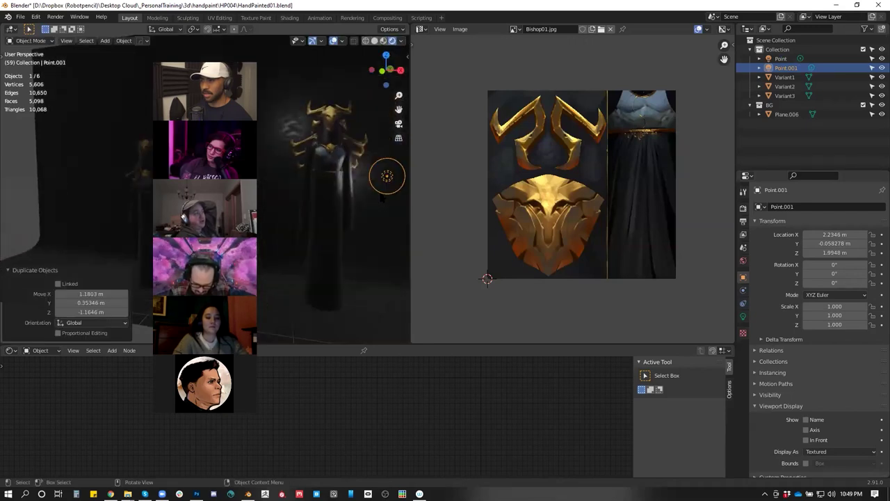
key(ctrl+space)
drag(680, 219, 496, 144)
scroll(688, 220, down, 1)
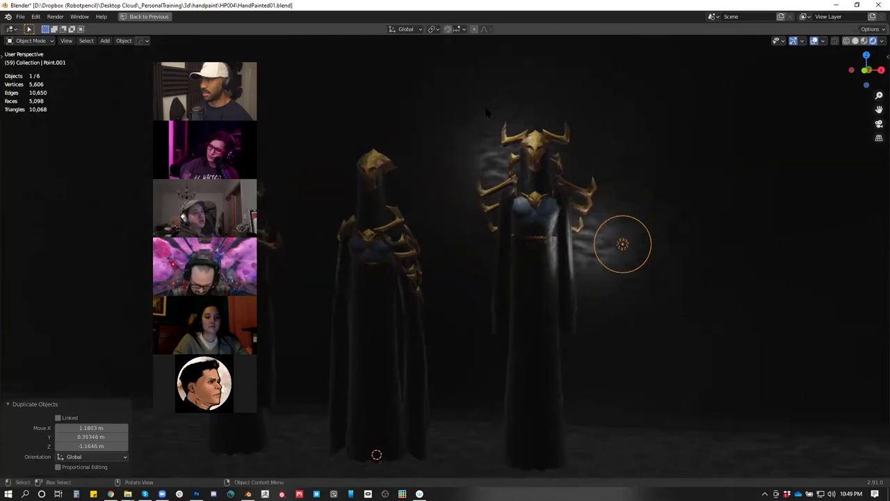
click(534, 148)
key(ctrl+space)
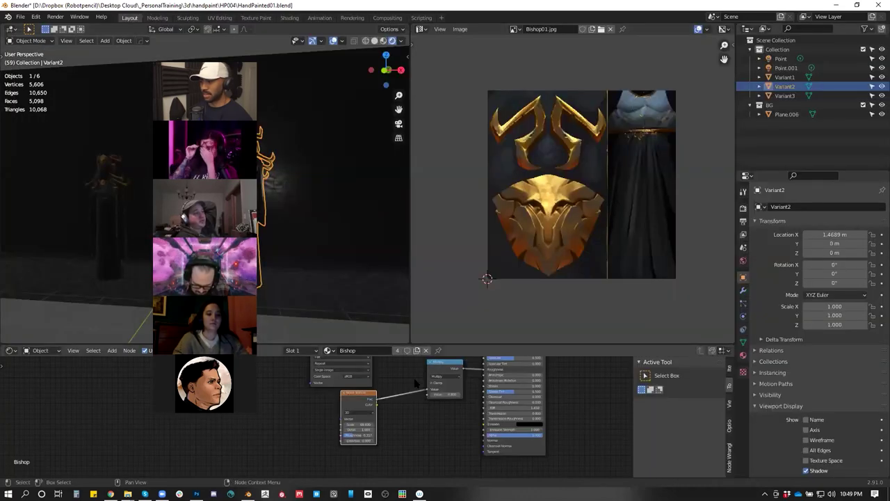
drag(409, 412, 401, 412)
drag(356, 371, 469, 392)
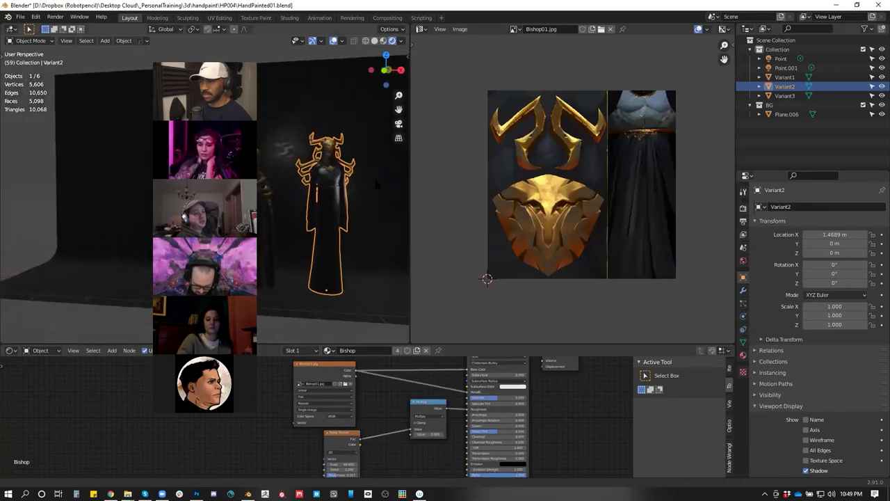
- Duplicate the Multiply node in the Bishop material and place the copy just below the original
scroll(348, 170, up, 5)
scroll(368, 162, down, 5)
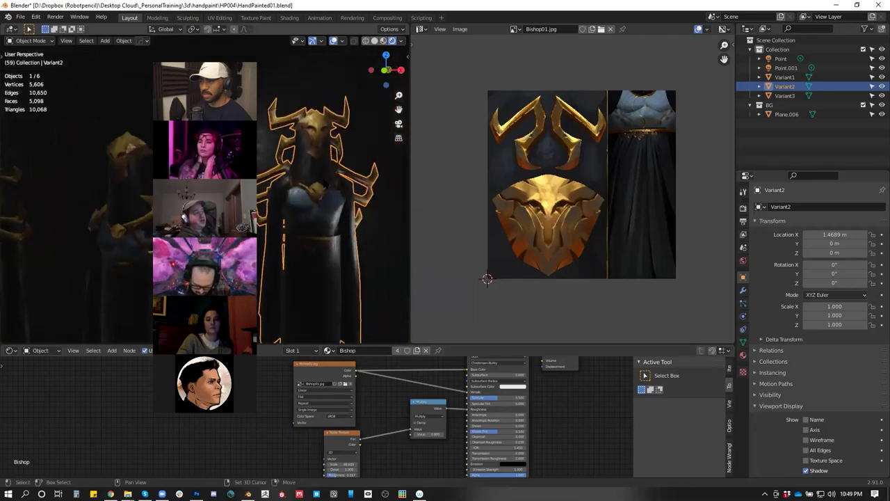
scroll(402, 369, down, 1)
drag(415, 401, 392, 412)
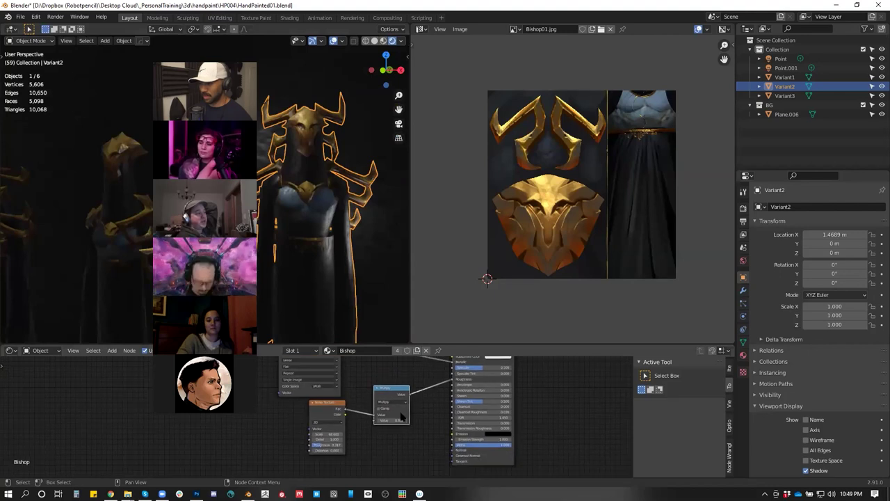
key(ctrl+v)
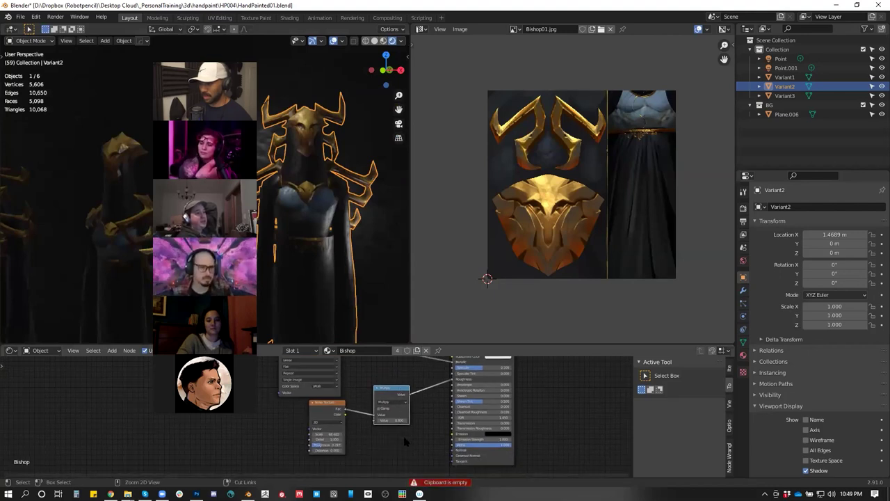
key(shift+d)
click(429, 427)
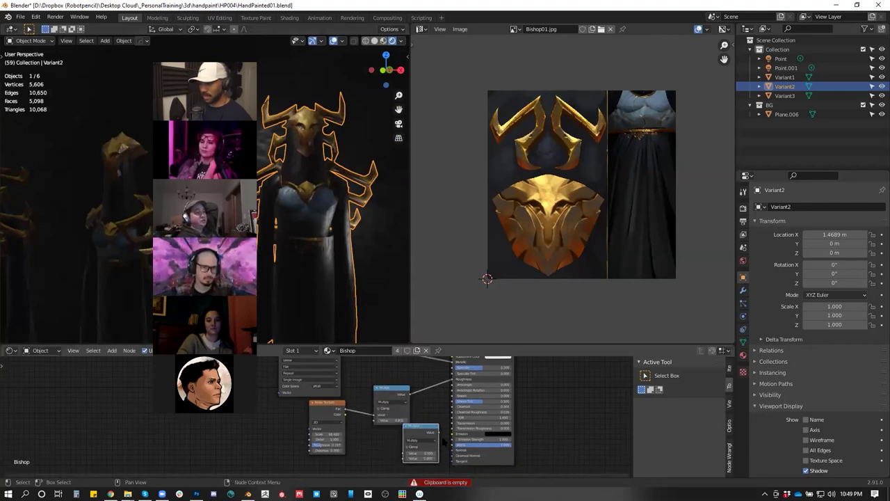
- Connect the copied Multiply node to the shader's Emission input and feed it with the Bishop01.jpg Color output
drag(439, 434, 452, 434)
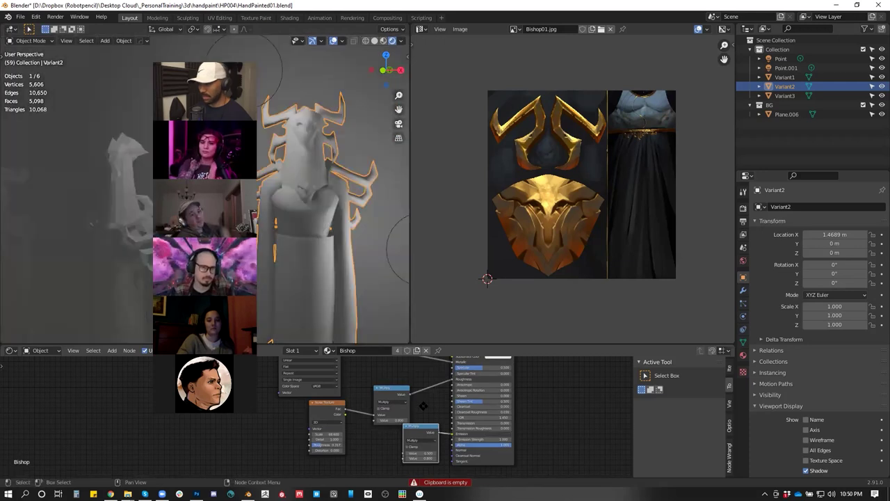
scroll(366, 389, down, 1)
drag(366, 389, 392, 473)
drag(414, 410, 415, 364)
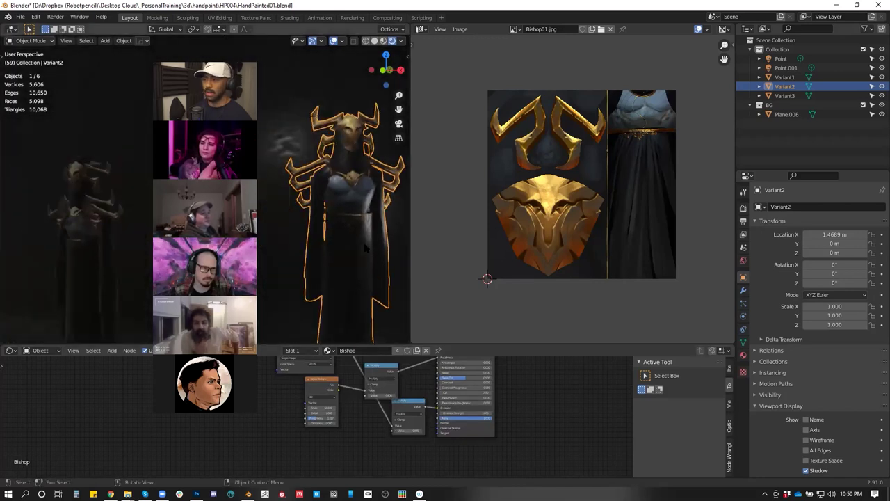
- Enable Ambient Occlusion and Bloom in the Eevee render settings and set the color management Look to Very High Contrast
key(ctrl+space)
scroll(496, 239, down, 6)
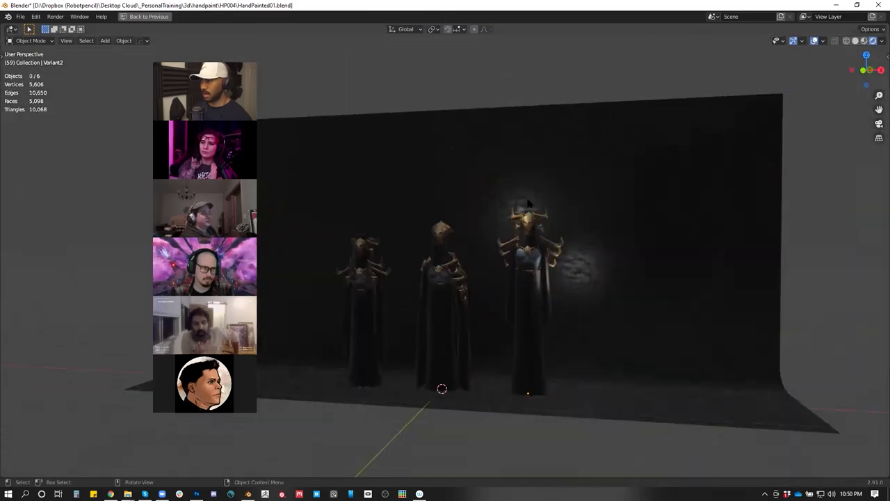
key(ctrl+space)
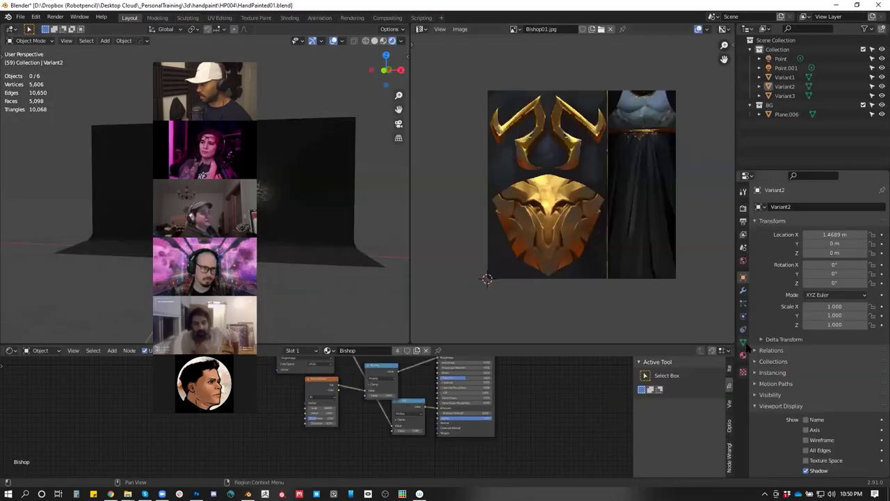
click(743, 342)
click(743, 209)
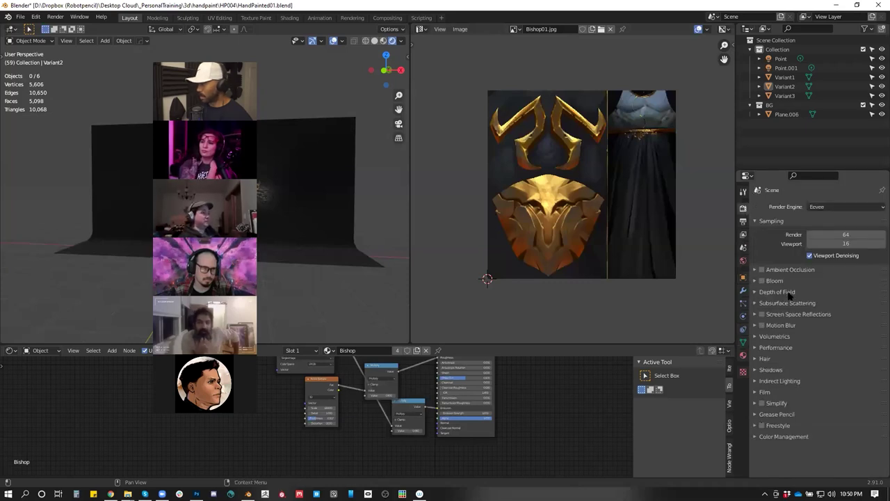
click(756, 437)
scroll(783, 425, down, 2)
click(815, 424)
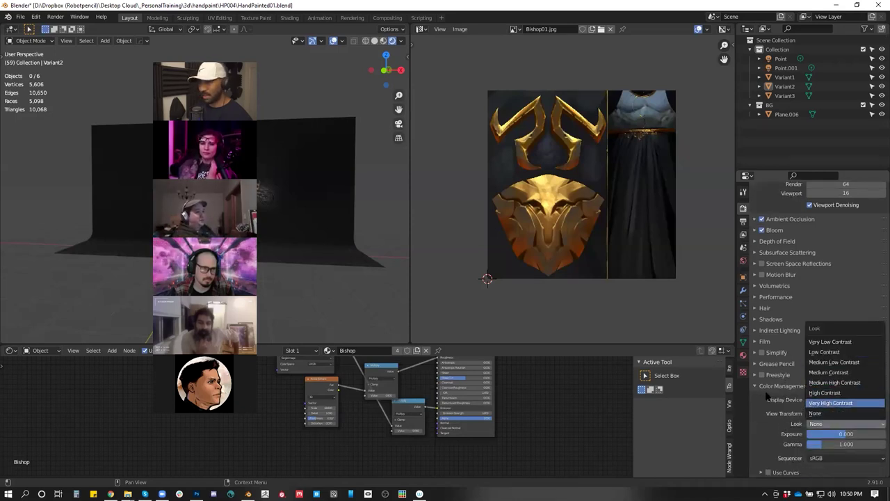
click(829, 403)
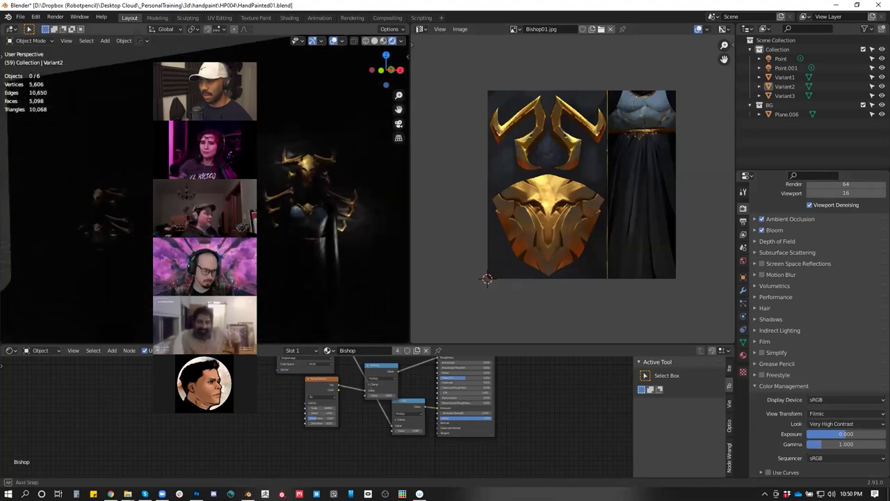
- Move the Point.001 light beside the horned figure by -0.030363 m in X, -0.00416 m in Y and 0.13784 m in Z
key(ctrl+space)
drag(612, 72, 576, 69)
scroll(576, 69, down, 4)
drag(554, 214, 511, 237)
scroll(580, 213, up, 2)
scroll(500, 206, up, 3)
scroll(511, 237, down, 5)
drag(557, 273, 577, 279)
click(577, 279)
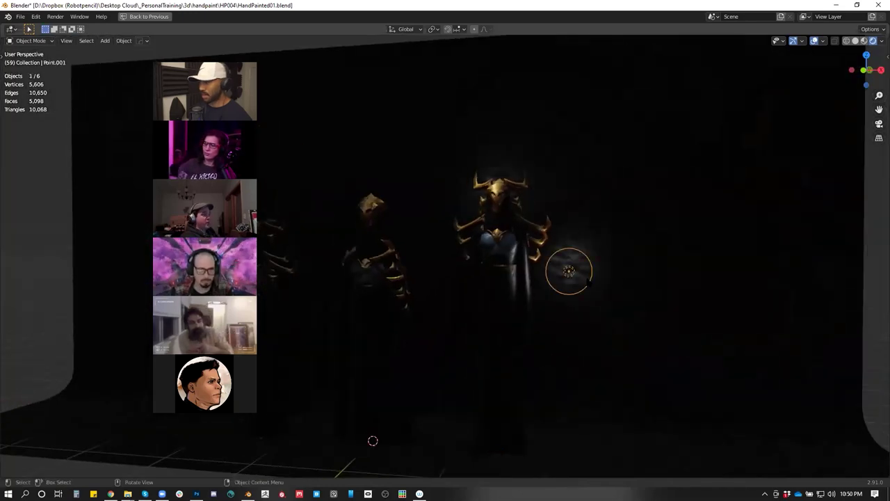
key(g)
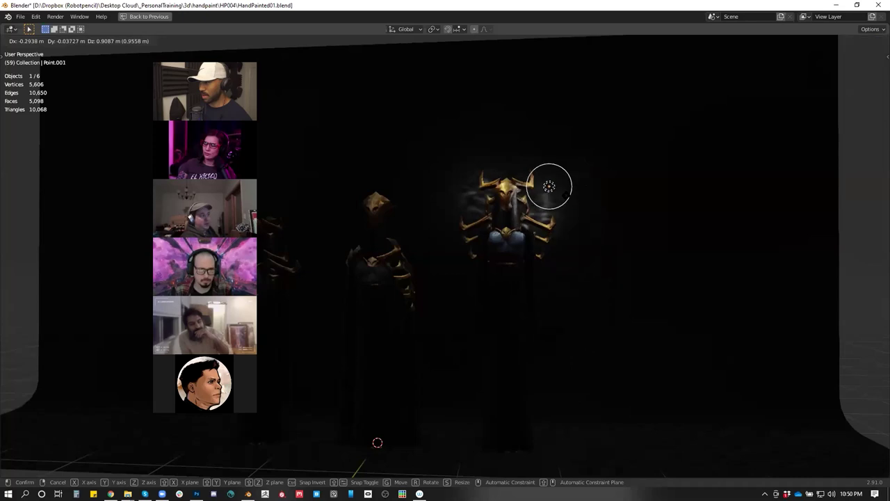
click(572, 255)
key(ctrl+space)
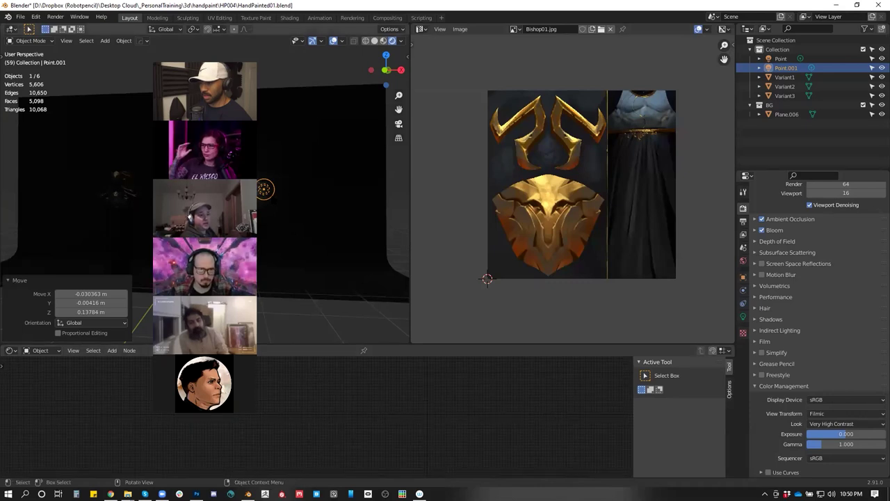
- Select the backdrop and duplicate the Noise Texture node in its Bishop material, placing the copy below the original
click(332, 293)
drag(444, 433, 430, 377)
mouse_move(421, 415)
mouse_down()
mouse_move(419, 407)
mouse_move(435, 419)
mouse_up()
drag(476, 386, 460, 431)
click(386, 373)
drag(402, 414, 411, 392)
key(shift+d)
click(403, 456)
click(447, 376)
key(shift+d)
click(458, 455)
key(x)
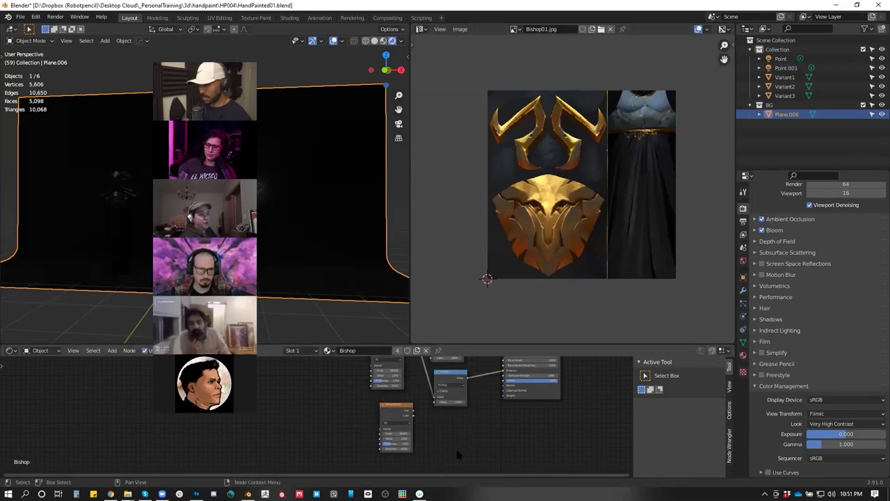
- Add a Bump node below the copied Multiply node and connect its Normal output to the shader's Normal input
key(shift+a)
text(bump)
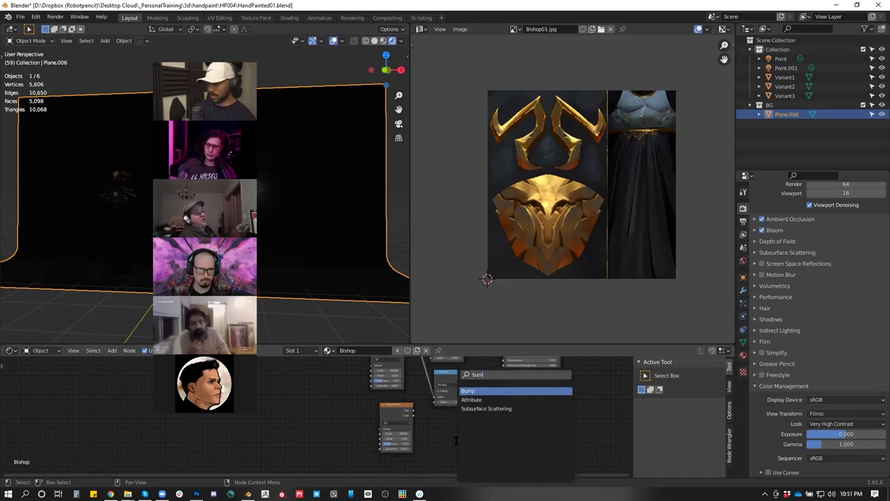
key(Return)
click(435, 417)
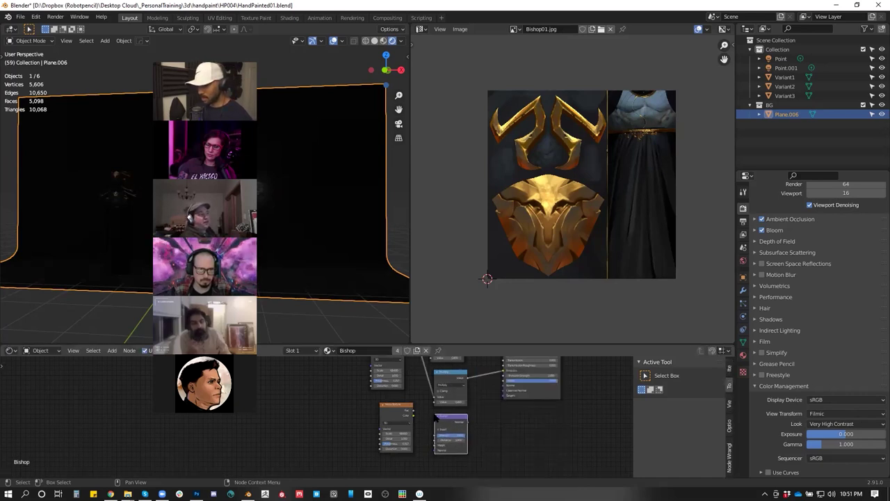
drag(467, 422, 506, 390)
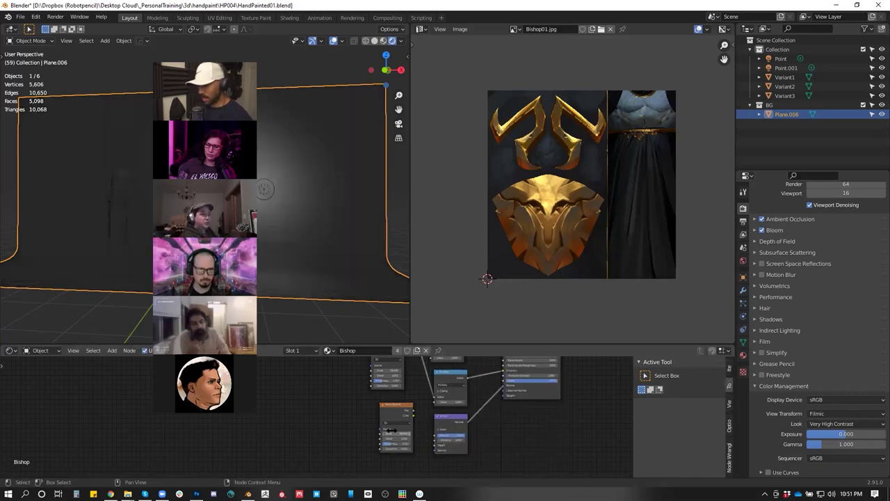
- Connect the duplicated Noise Texture to the Bump node's Height input and shift the texture node down beside it
drag(413, 413, 435, 445)
drag(403, 418, 418, 448)
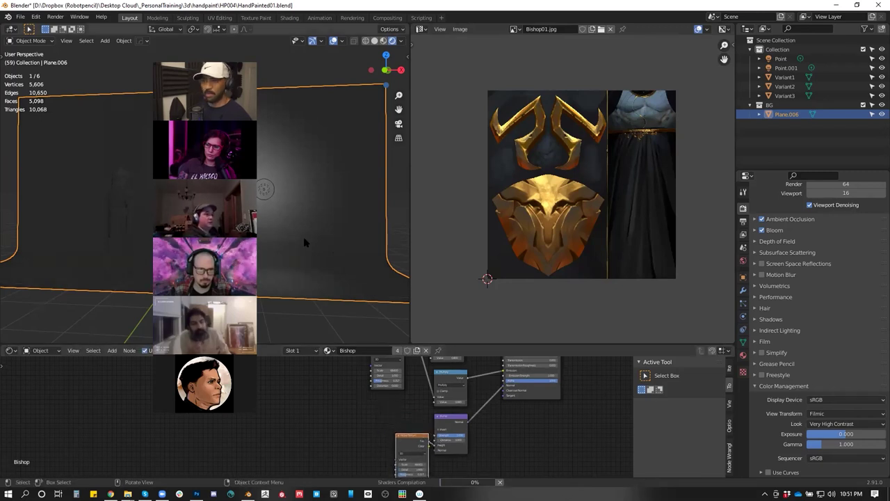
key(ctrl+space)
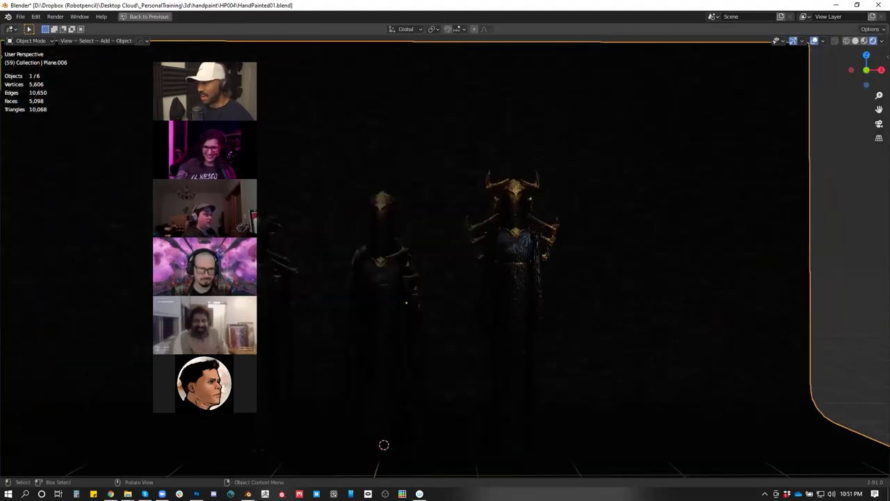
key(ctrl+space)
- Reposition the Bump node, lower its Strength, and check the relief on the figures and backdrop
mouse_move(460, 437)
mouse_down()
mouse_move(443, 438)
mouse_move(464, 431)
mouse_up()
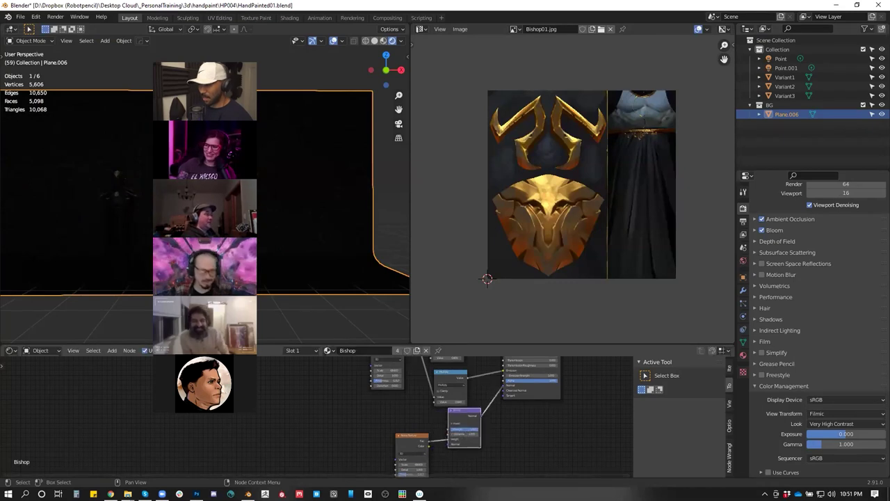
drag(282, 207, 310, 233)
scroll(341, 209, up, 3)
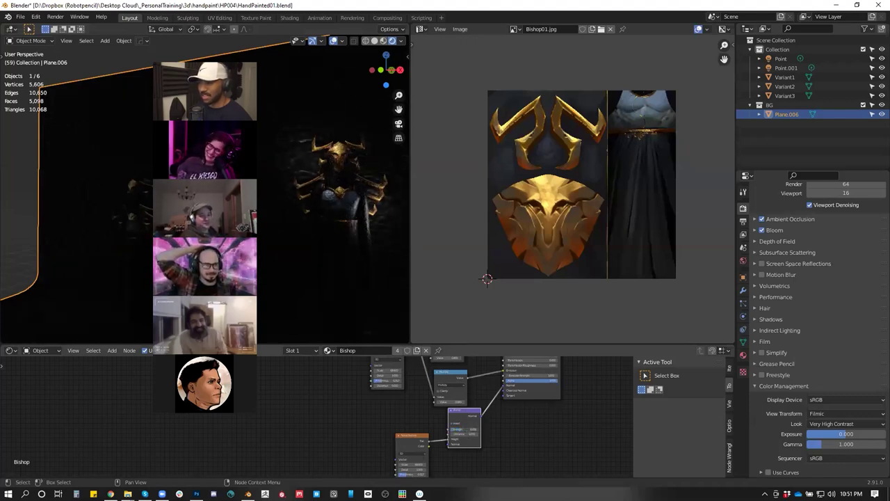
key(ctrl+space)
drag(765, 256, 636, 254)
drag(420, 346, 365, 314)
scroll(583, 233, down, 4)
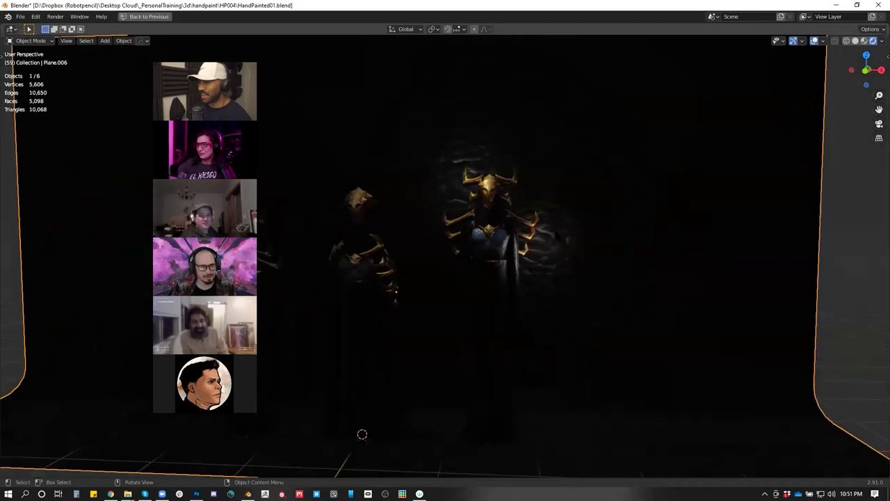
- Move the Point.001 light by 0.054944 m in X, 0.023231 m in Y and 0.67856 m in Z
scroll(535, 240, up, 1)
click(558, 236)
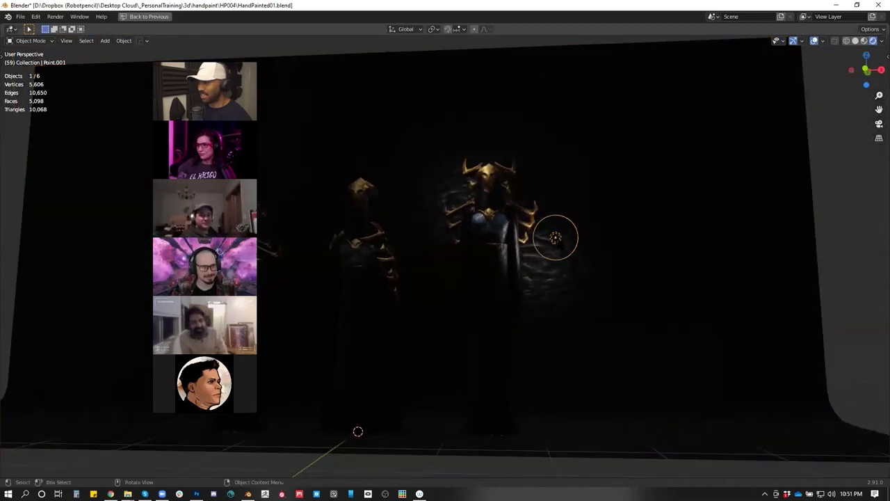
key(g)
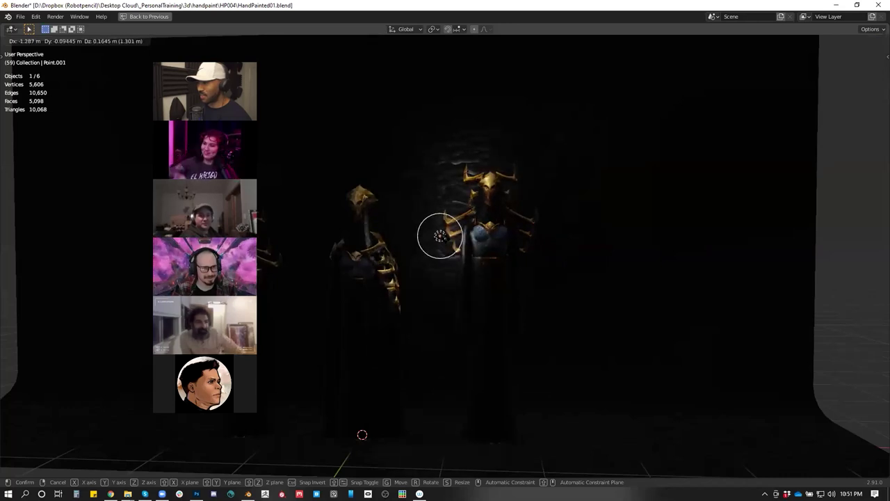
click(567, 195)
mouse_move(567, 202)
mouse_down()
mouse_move(488, 248)
mouse_move(576, 238)
mouse_up()
scroll(560, 245, up, 4)
- Close the HandPainted01 file without saving the changes
click(876, 5)
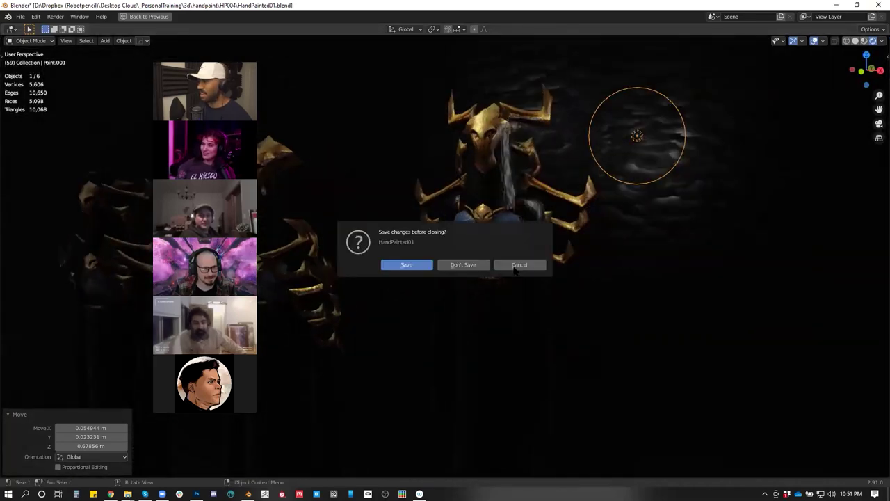
click(464, 267)
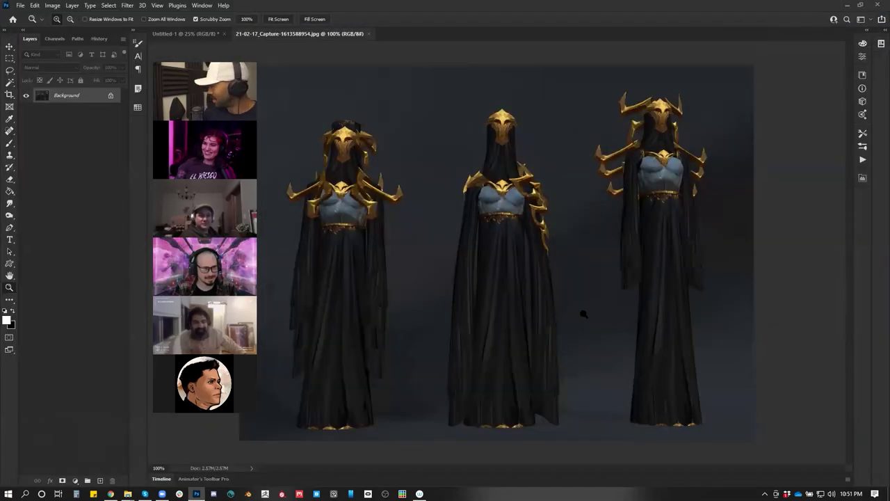